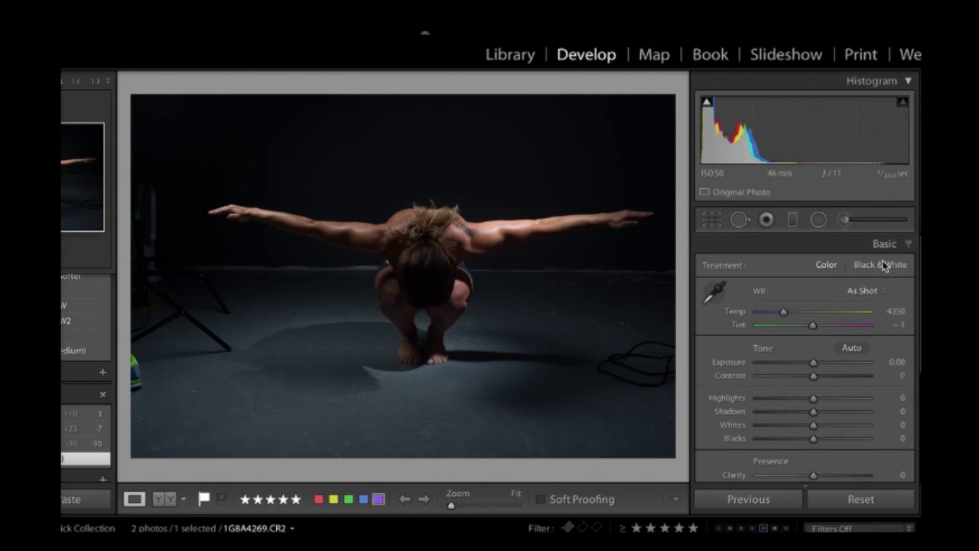
# - Switch the crouching-figure photo to the Black & White treatment and pick up the Adjustment Brush
pyautogui.click(892, 268)
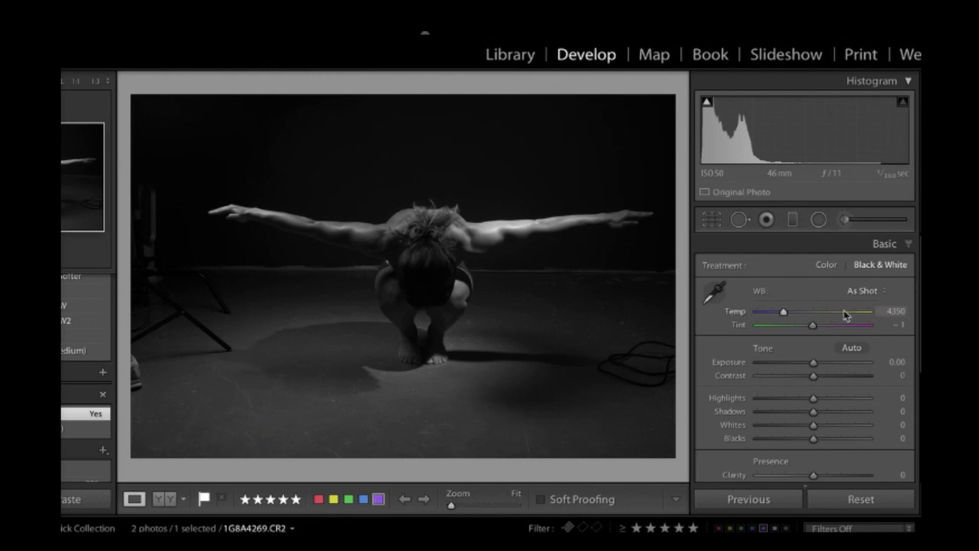
pyautogui.click(845, 221)
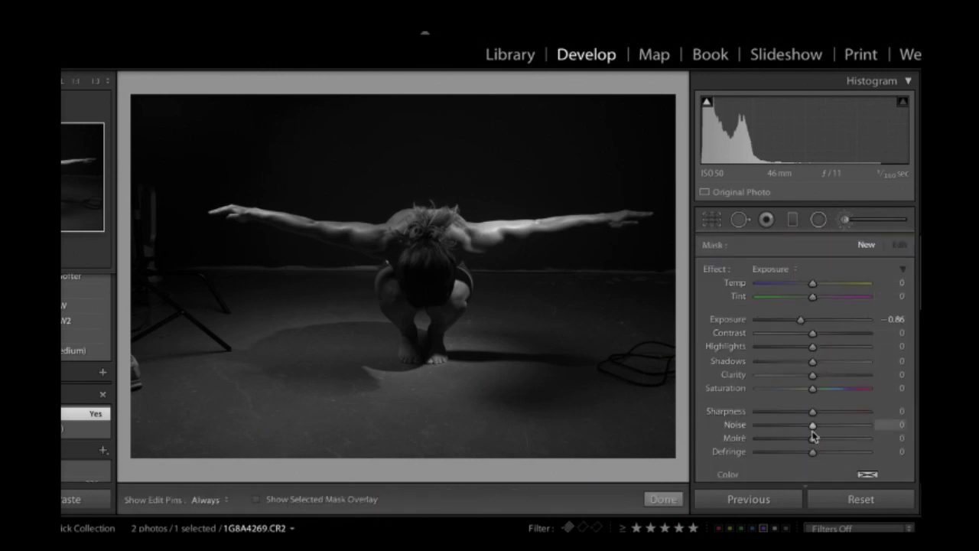
# - Nudge the brush Exposure slider up and glance at the effect preset list
pyautogui.scroll(-1, 798, 320)
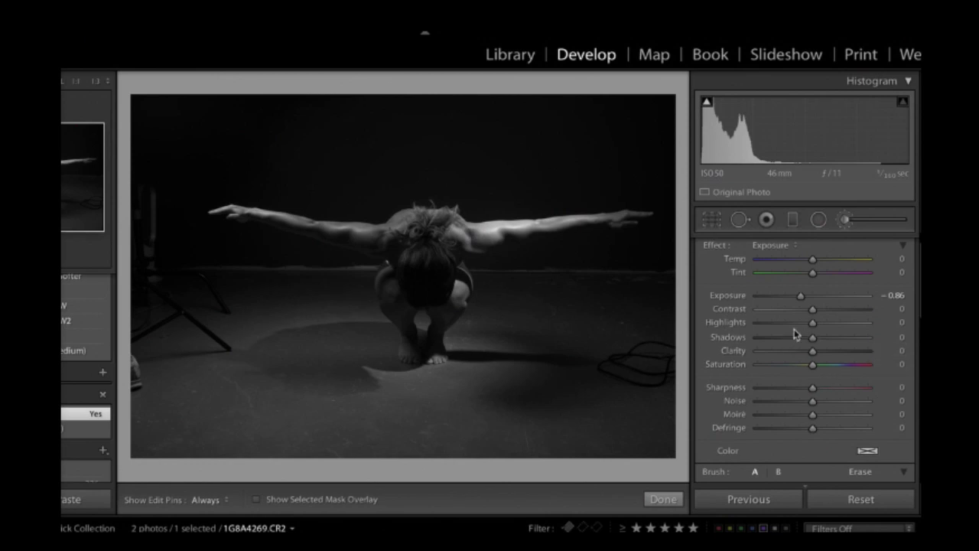
pyautogui.scroll(1, 794, 334)
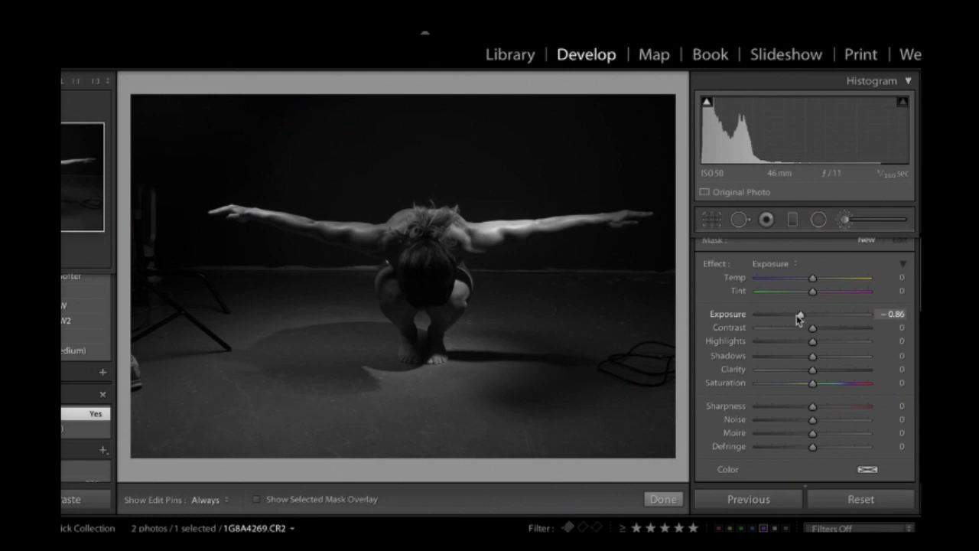
pyautogui.moveTo(800, 317); pyautogui.dragTo(819, 319)
pyautogui.click(795, 263)
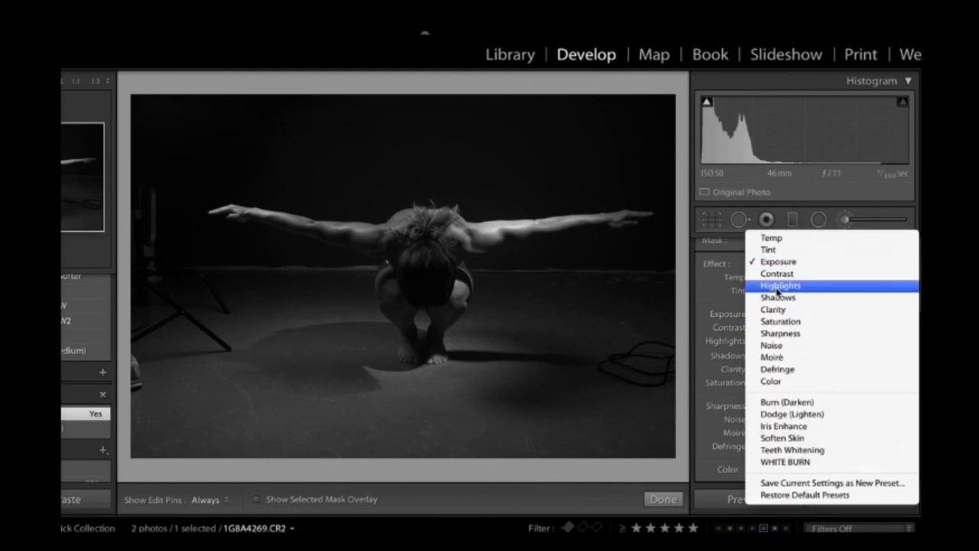
pyautogui.press('Escape')
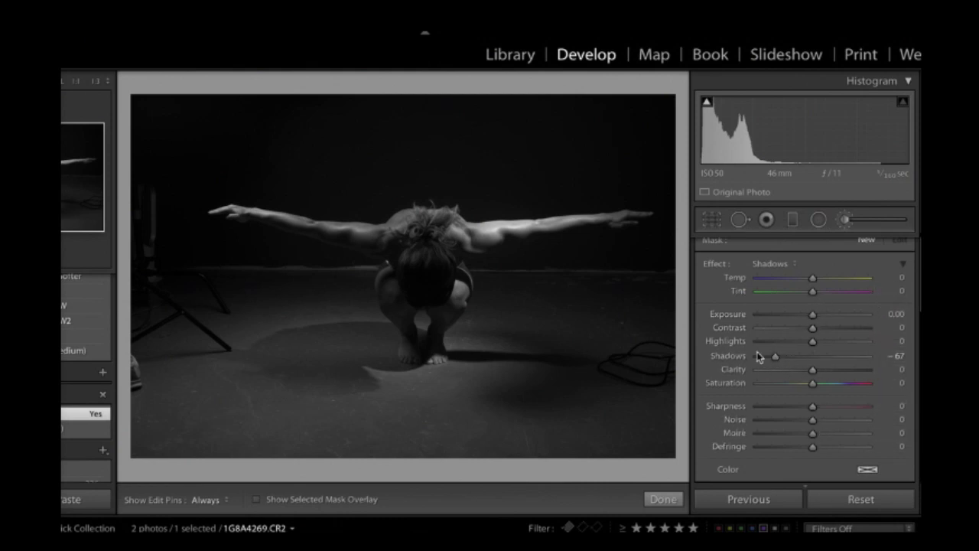
# - Reset the brush to the plain Exposure preset at 0.05, zeroing Clarity and other sliders
pyautogui.click(795, 265)
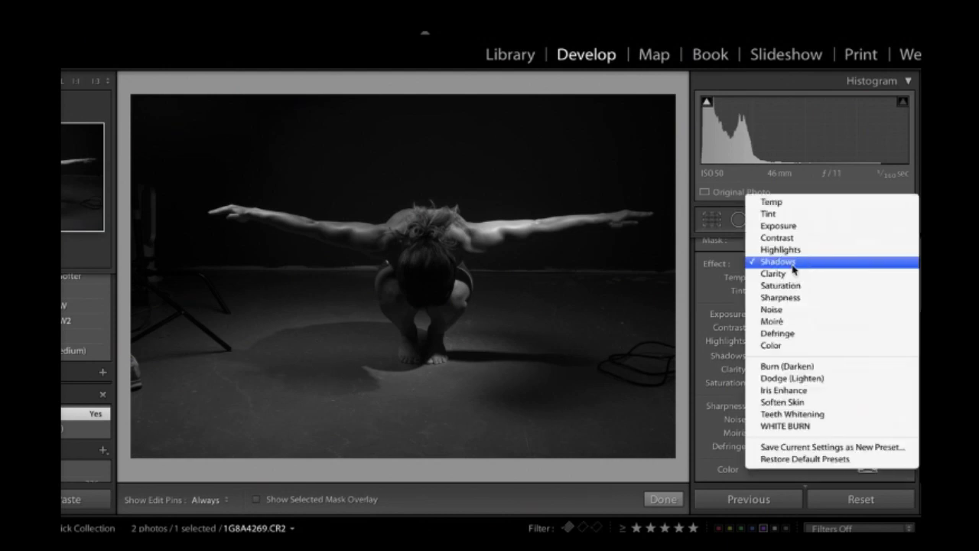
pyautogui.click(788, 228)
pyautogui.moveTo(809, 316); pyautogui.dragTo(812, 317)
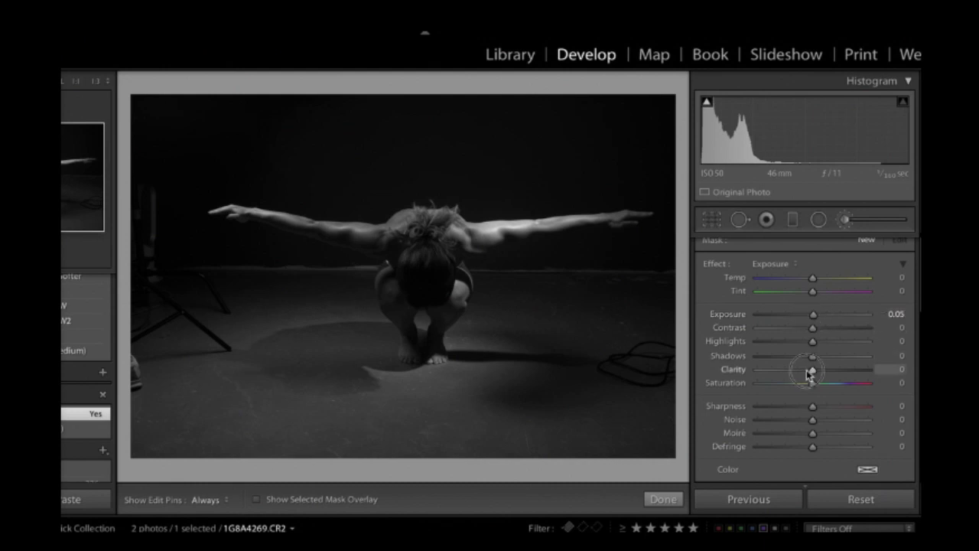
pyautogui.moveTo(812, 370)
pyautogui.mouseDown()
pyautogui.moveTo(779, 372)
pyautogui.moveTo(817, 369)
pyautogui.mouseUp()
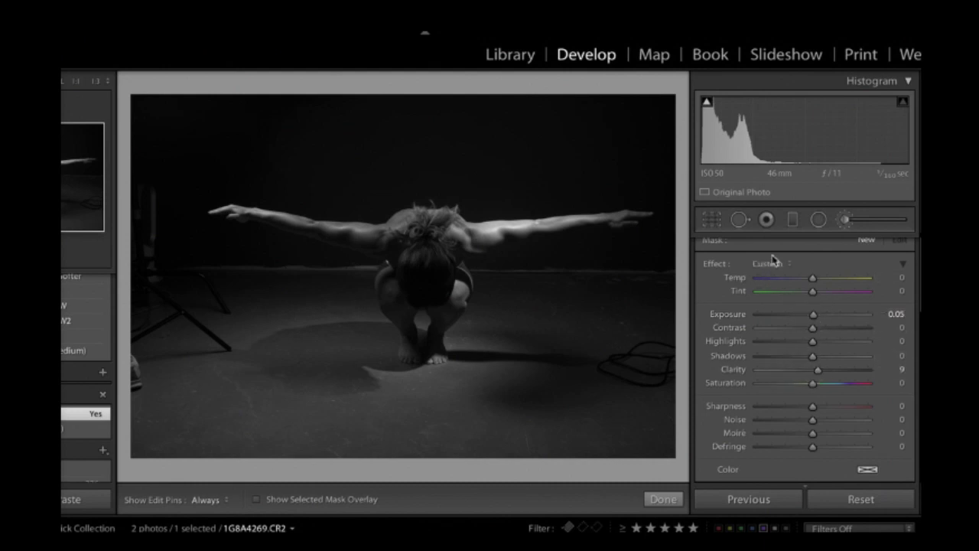
pyautogui.click(776, 263)
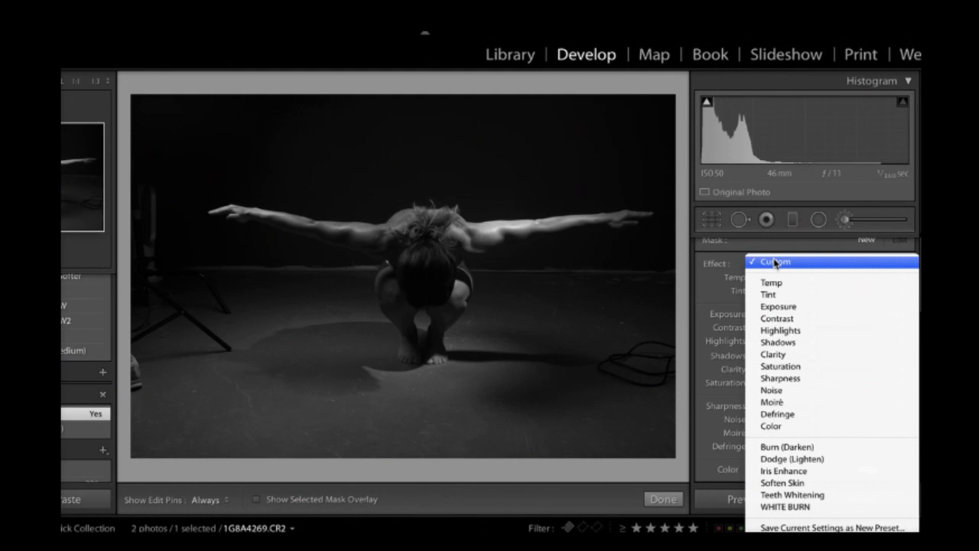
pyautogui.click(775, 307)
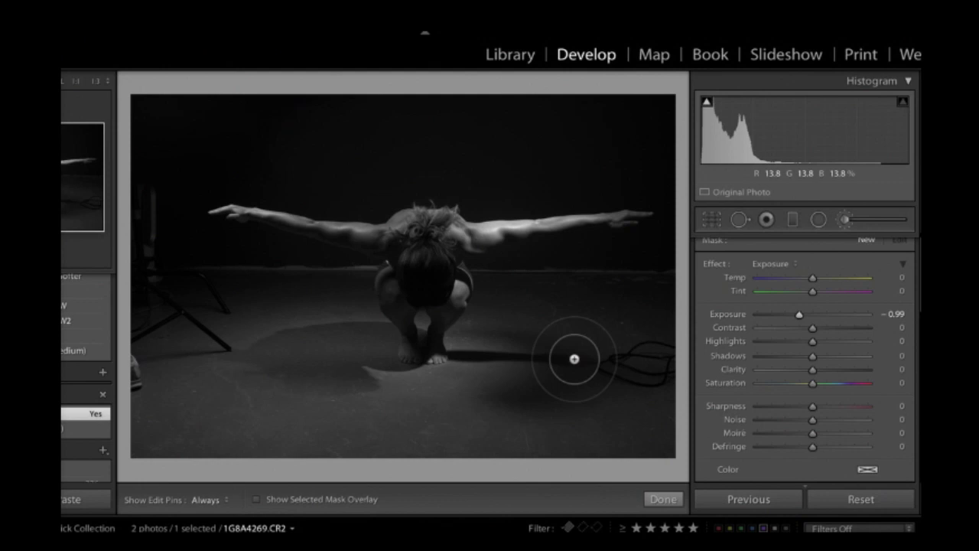
# - Darken the brushed floor area to −2.20 exposure
pyautogui.press('h')
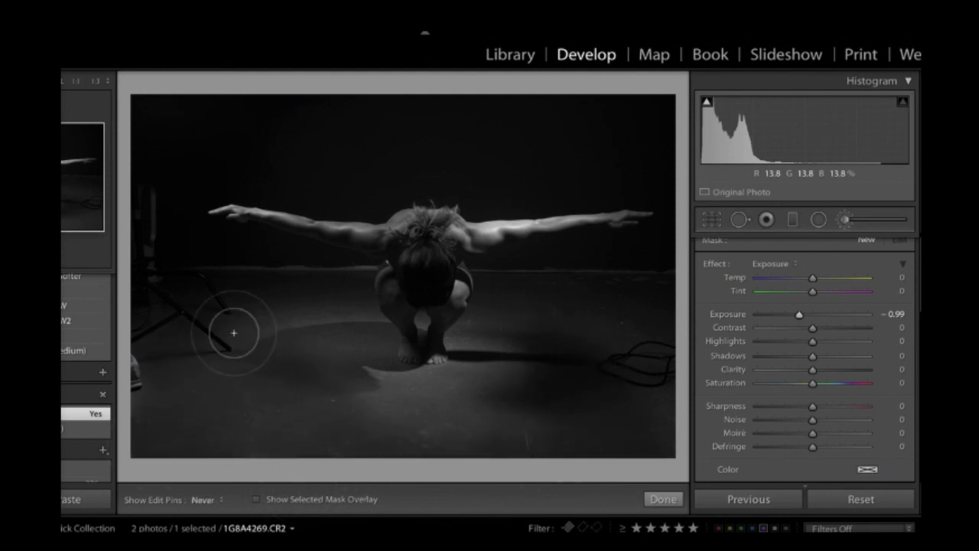
pyautogui.press('h')
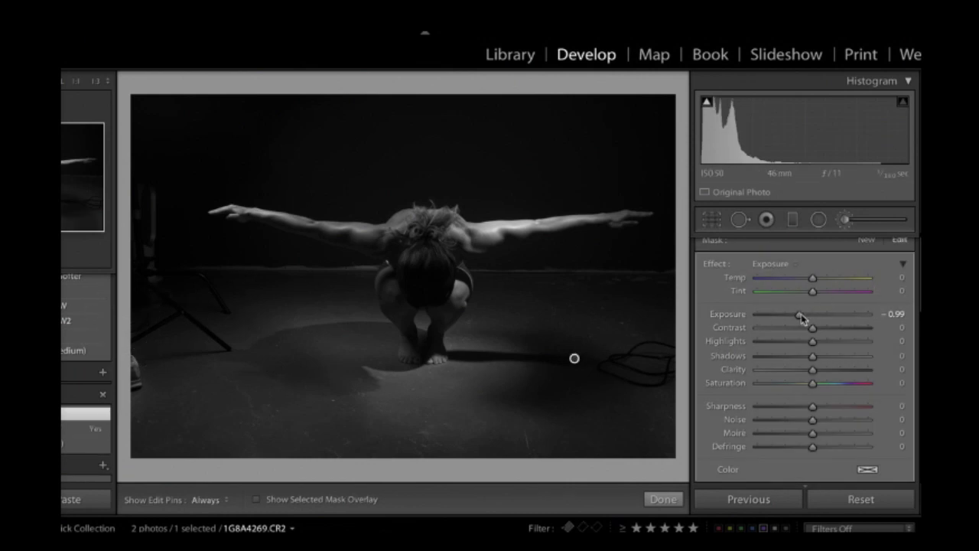
pyautogui.moveTo(831, 314)
pyautogui.mouseDown()
pyautogui.moveTo(779, 317)
pyautogui.moveTo(801, 318)
pyautogui.mouseUp()
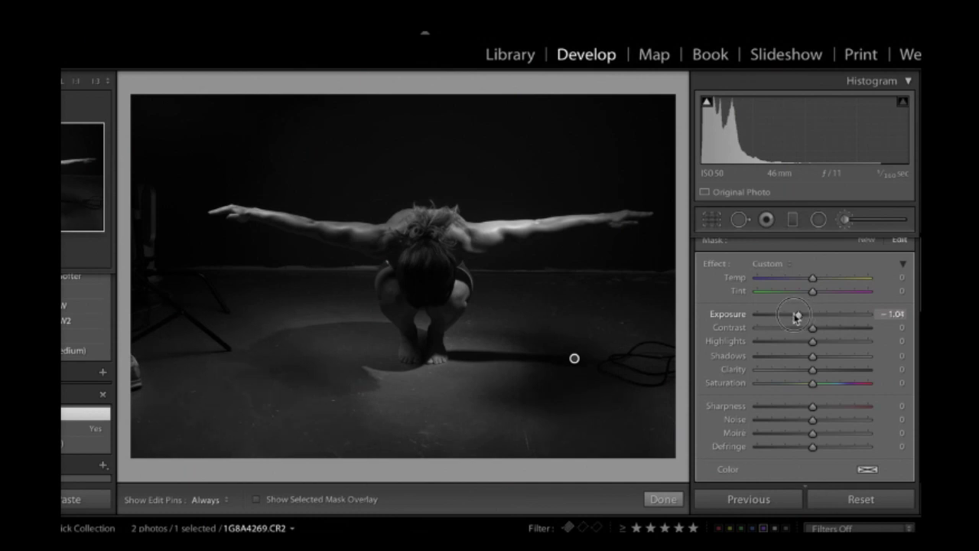
pyautogui.moveTo(788, 320); pyautogui.dragTo(785, 320)
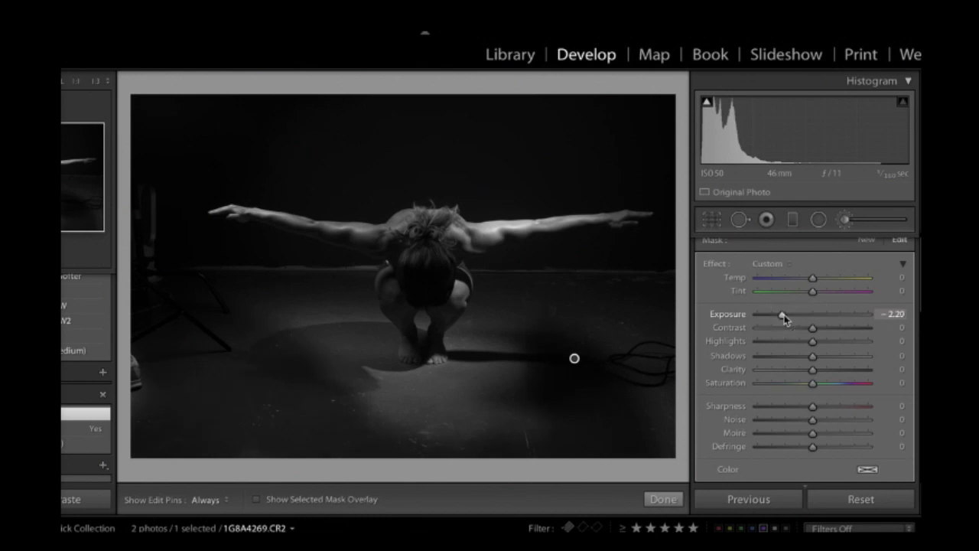
# - With pins hidden, paint darkening over the left light stand and across the floor toward the feet
pyautogui.press('h')
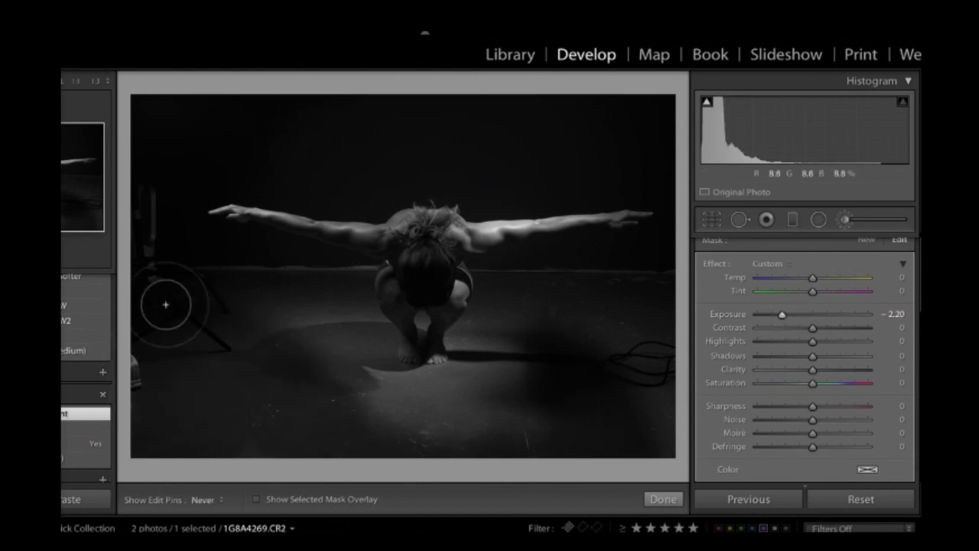
pyautogui.moveTo(165, 304)
pyautogui.mouseDown()
pyautogui.moveTo(151, 241)
pyautogui.moveTo(154, 224)
pyautogui.moveTo(161, 260)
pyautogui.mouseUp()
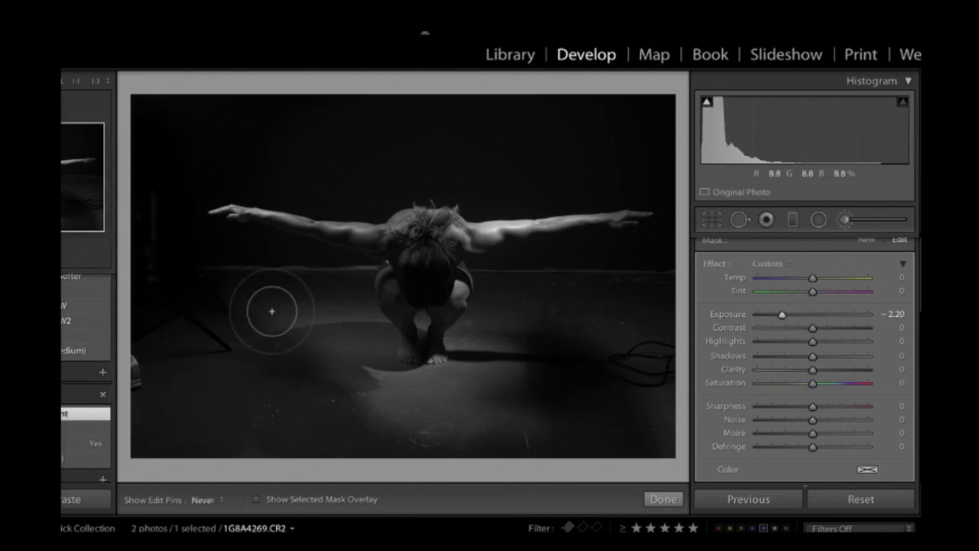
pyautogui.moveTo(272, 311)
pyautogui.mouseDown()
pyautogui.moveTo(324, 305)
pyautogui.moveTo(314, 340)
pyautogui.moveTo(329, 358)
pyautogui.moveTo(351, 362)
pyautogui.moveTo(312, 323)
pyautogui.moveTo(406, 466)
pyautogui.moveTo(458, 461)
pyautogui.moveTo(503, 424)
pyautogui.moveTo(403, 430)
pyautogui.moveTo(364, 411)
pyautogui.moveTo(481, 413)
pyautogui.moveTo(388, 414)
pyautogui.moveTo(488, 387)
pyautogui.moveTo(498, 326)
pyautogui.moveTo(505, 317)
pyautogui.moveTo(523, 341)
pyautogui.moveTo(532, 294)
pyautogui.moveTo(536, 356)
pyautogui.moveTo(598, 355)
pyautogui.moveTo(633, 401)
pyautogui.moveTo(656, 359)
pyautogui.mouseUp()
# - Resize the brush to 22 with the bracket keys and lower Feather to 89
pyautogui.press('h')
pyautogui.scroll(-3, 824, 401)
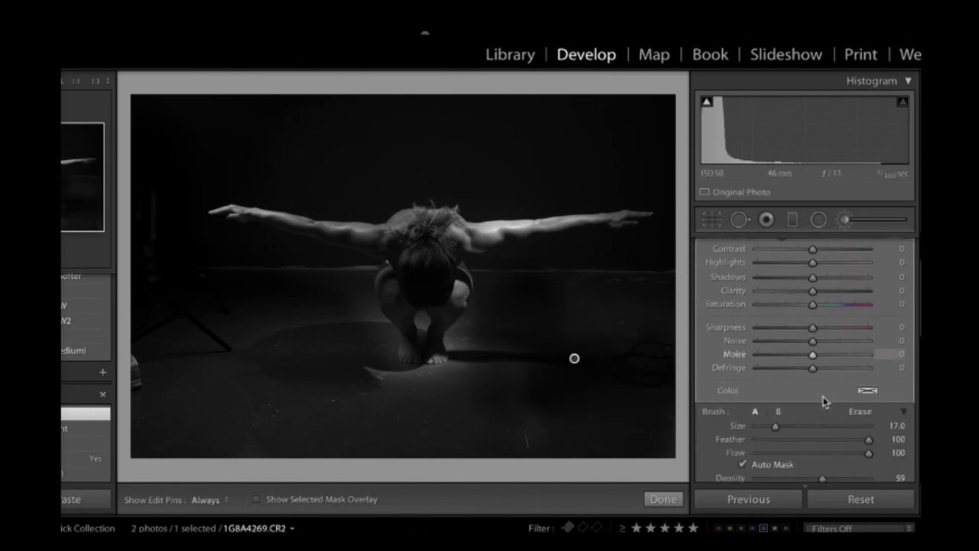
pyautogui.scroll(-2, 825, 401)
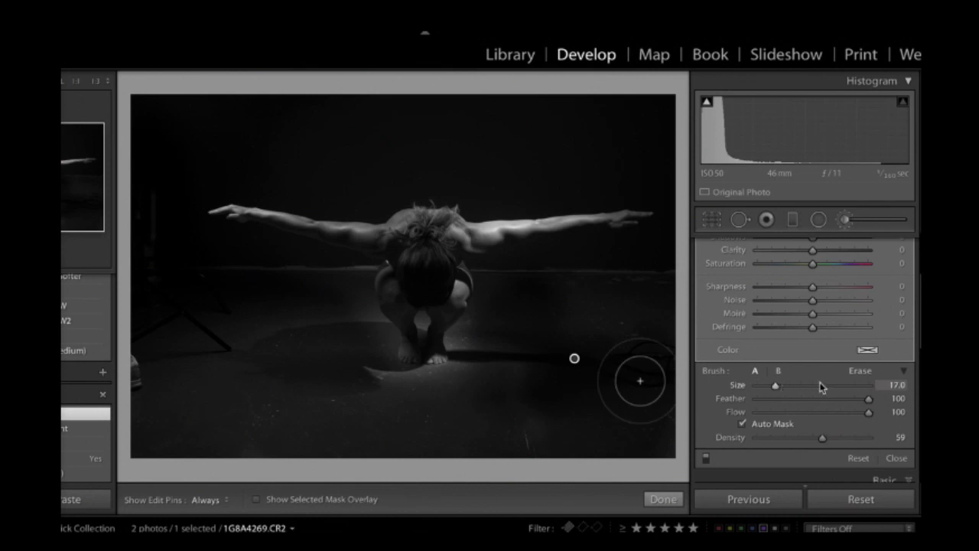
pyautogui.press(']')
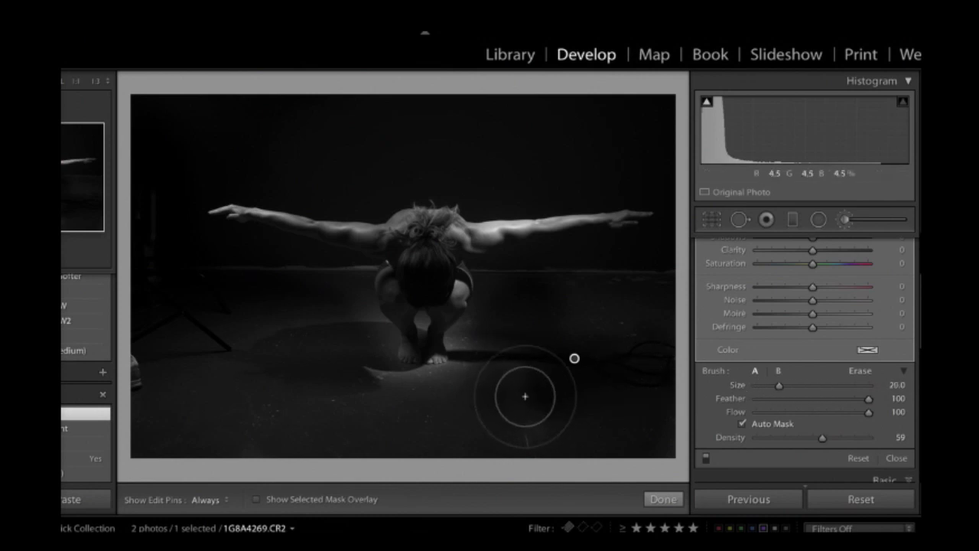
pyautogui.press('[')
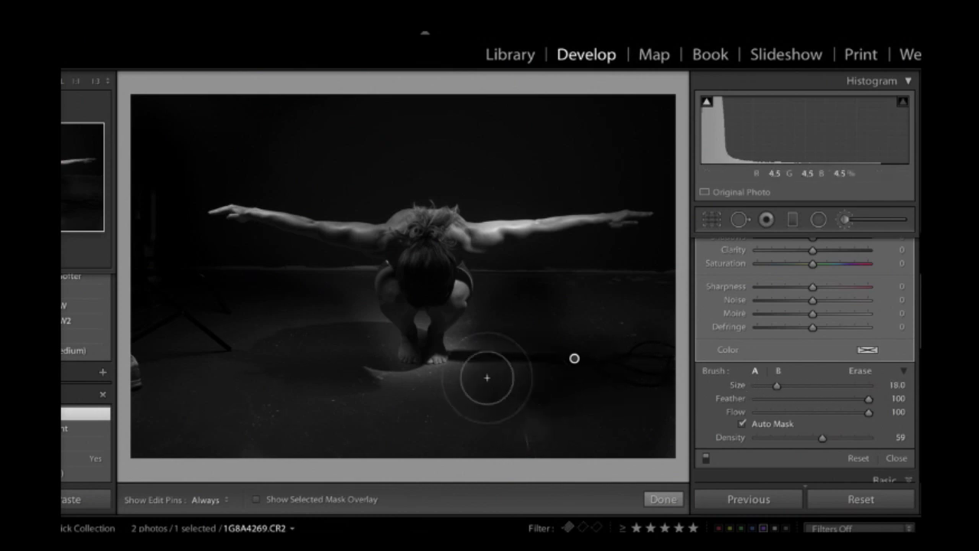
pyautogui.press('[')
pyautogui.press('[')
pyautogui.press('[')
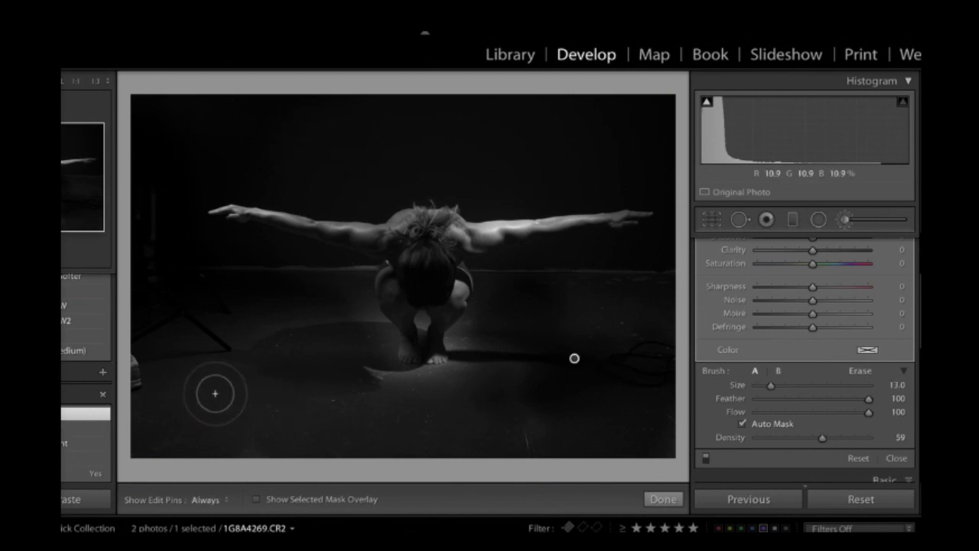
pyautogui.scroll(6, 214, 398)
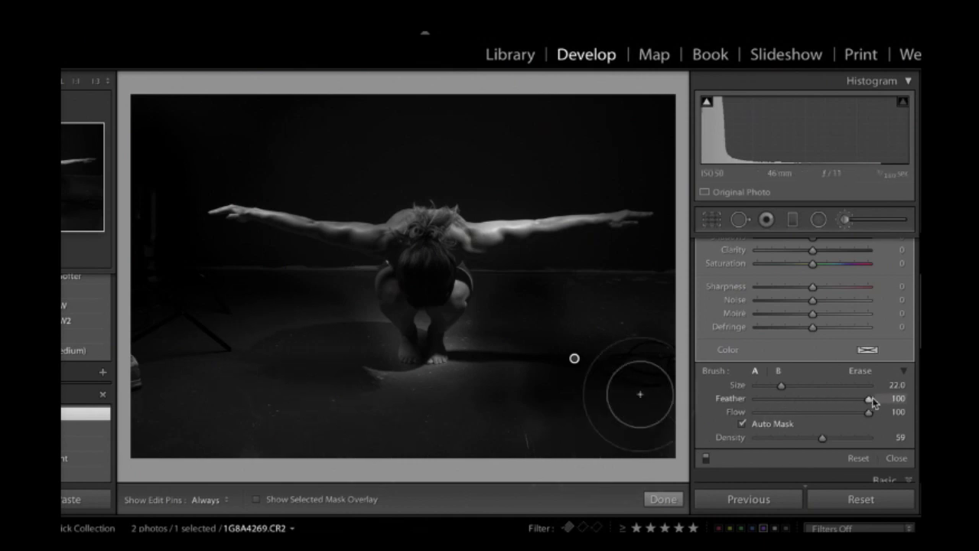
pyautogui.moveTo(865, 402)
pyautogui.mouseDown()
pyautogui.moveTo(823, 403)
pyautogui.moveTo(856, 402)
pyautogui.mouseUp()
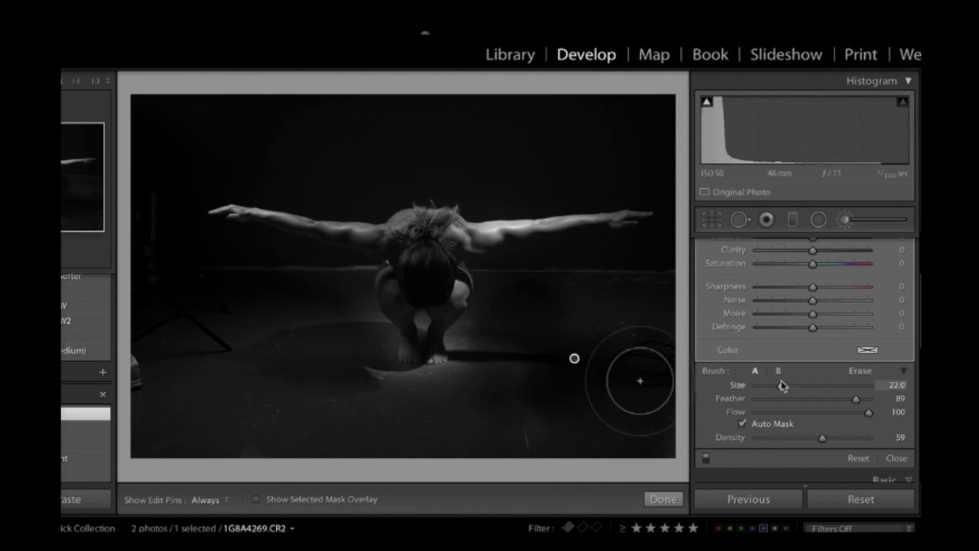
# - Set a hard-edged brush of size 30.9 and test a dark stroke over the shoulders
pyautogui.moveTo(781, 386); pyautogui.dragTo(734, 390)
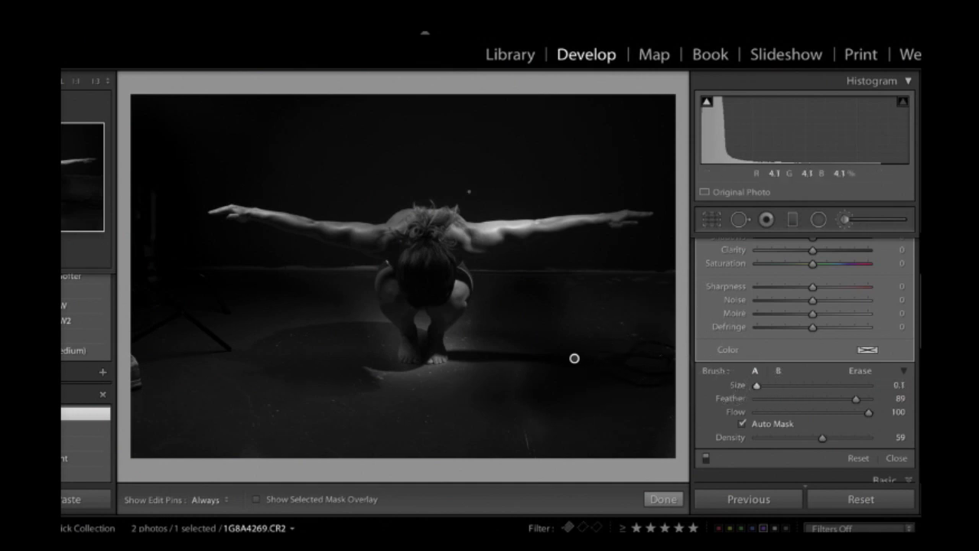
pyautogui.moveTo(762, 389)
pyautogui.mouseDown()
pyautogui.moveTo(801, 387)
pyautogui.moveTo(754, 398)
pyautogui.mouseUp()
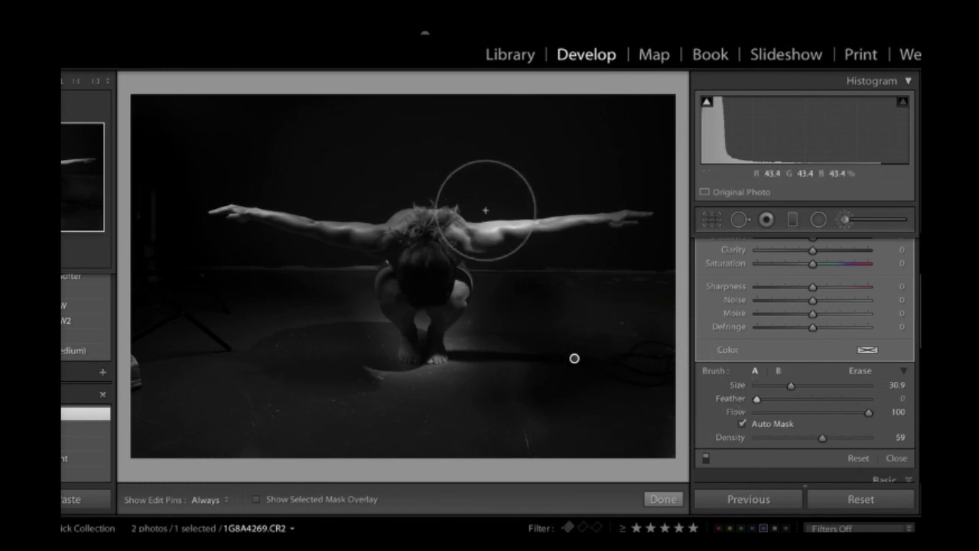
pyautogui.press('h')
pyautogui.moveTo(491, 212)
pyautogui.mouseDown()
pyautogui.moveTo(478, 227)
pyautogui.moveTo(492, 219)
pyautogui.mouseUp()
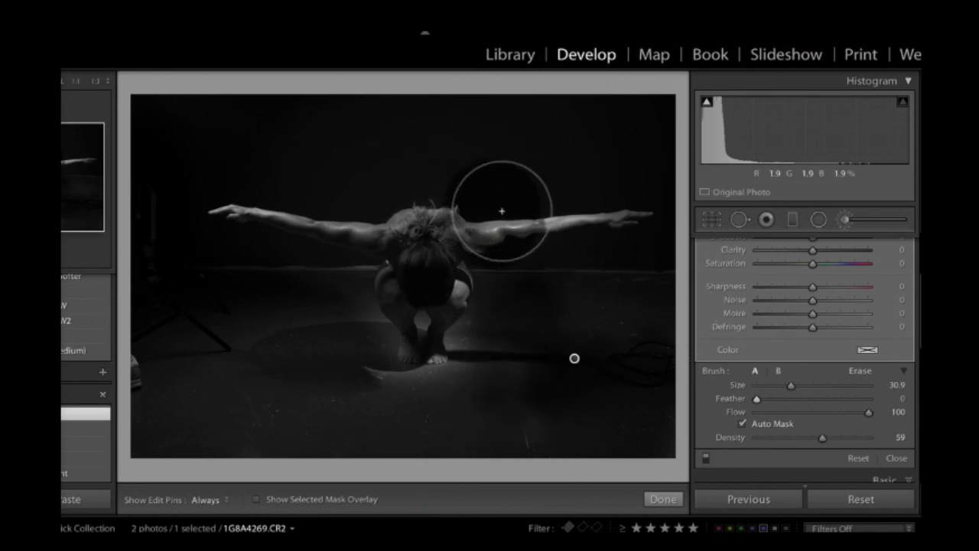
# - Lighten the mask exposure to −0.60
pyautogui.scroll(4, 792, 313)
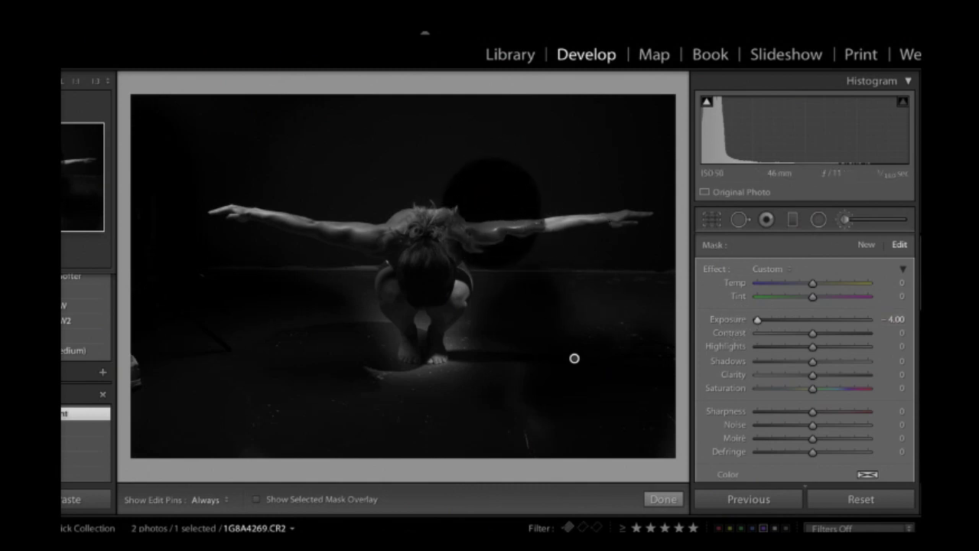
pyautogui.moveTo(776, 321); pyautogui.dragTo(810, 322)
pyautogui.scroll(-5, 816, 321)
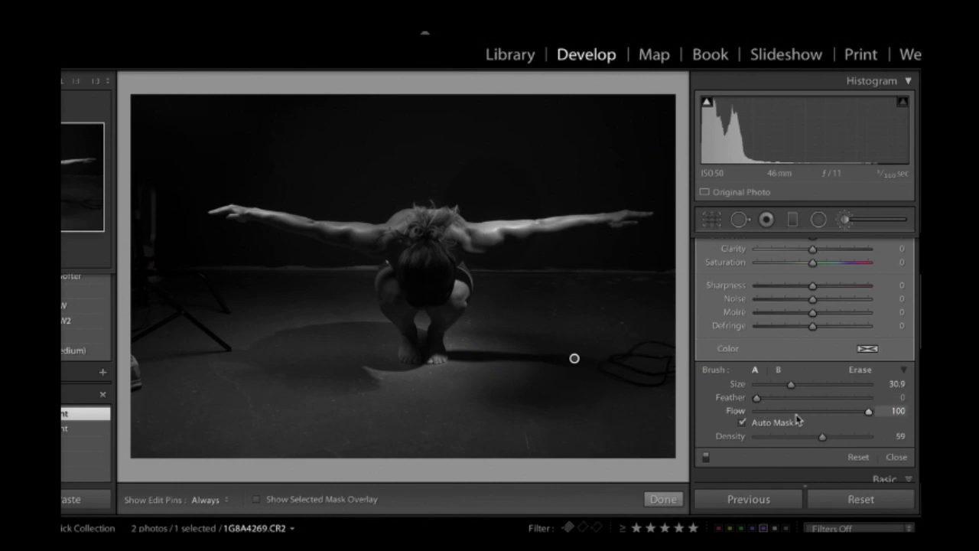
# - Add some feathering, shrink the brush to 27.5, and darken a stroke along the photo's bottom
pyautogui.moveTo(815, 393); pyautogui.dragTo(820, 395)
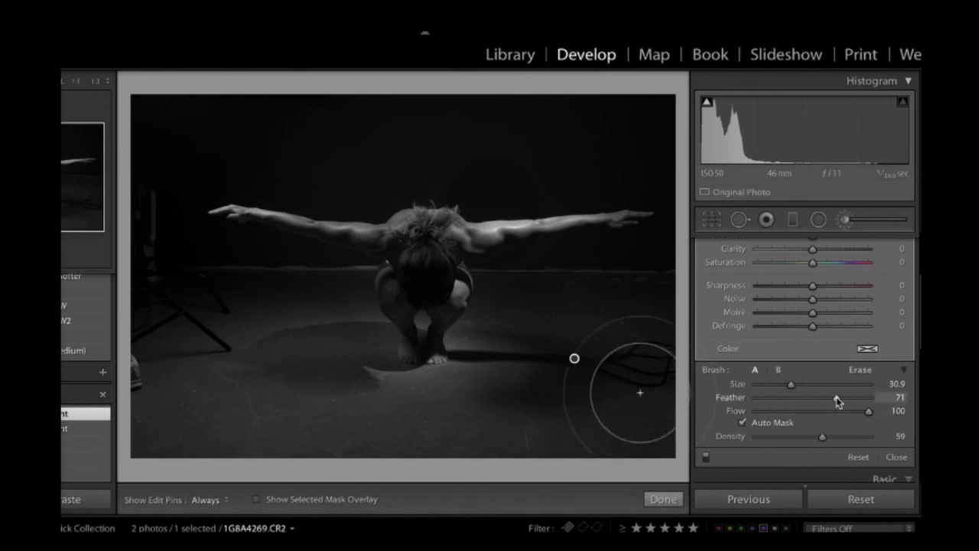
pyautogui.click(840, 399)
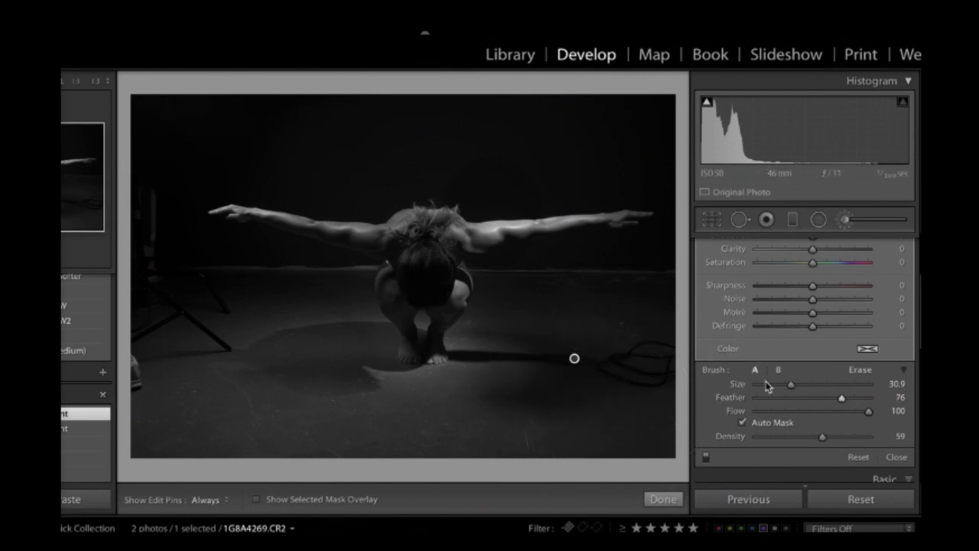
pyautogui.moveTo(791, 385); pyautogui.dragTo(786, 385)
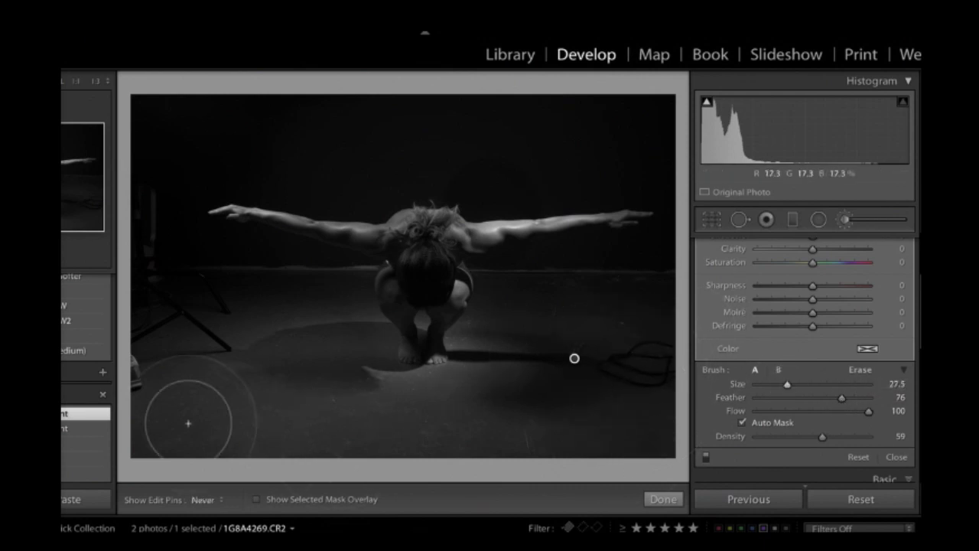
pyautogui.moveTo(188, 423)
pyautogui.mouseDown()
pyautogui.moveTo(234, 401)
pyautogui.moveTo(277, 398)
pyautogui.moveTo(356, 461)
pyautogui.moveTo(634, 437)
pyautogui.mouseUp()
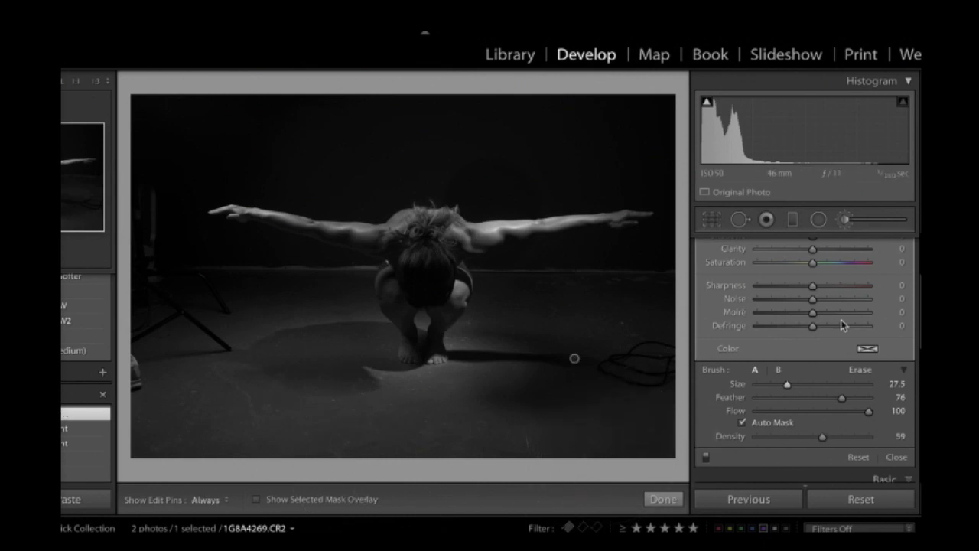
pyautogui.scroll(4, 841, 325)
pyautogui.moveTo(798, 328); pyautogui.dragTo(793, 328)
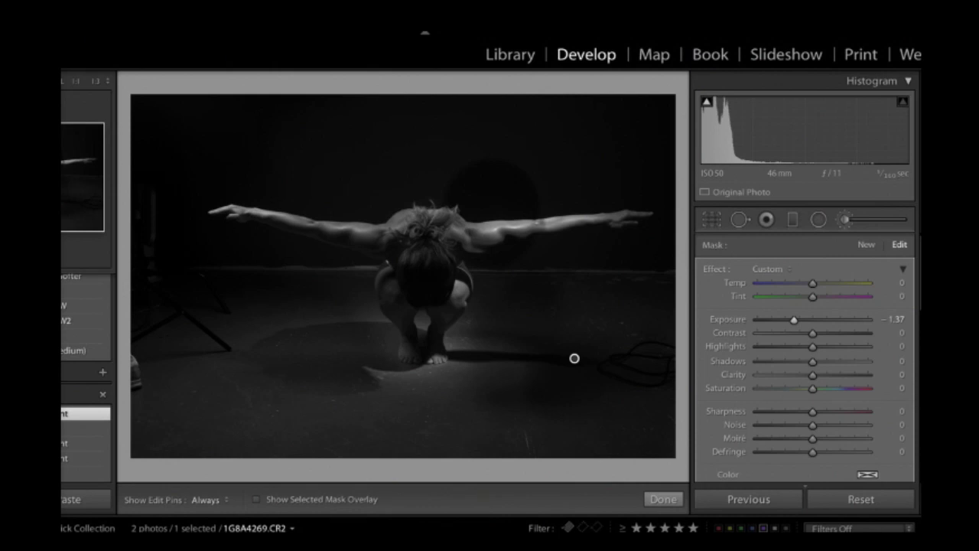
# - Undo five recent edits, removing the stray dark strokes and restoring −2.20 exposure
pyautogui.hotkey('ctrl', 'z')
pyautogui.hotkey('ctrl', 'z')
pyautogui.hotkey('ctrl', 'z')
pyautogui.hotkey('ctrl', 'z')
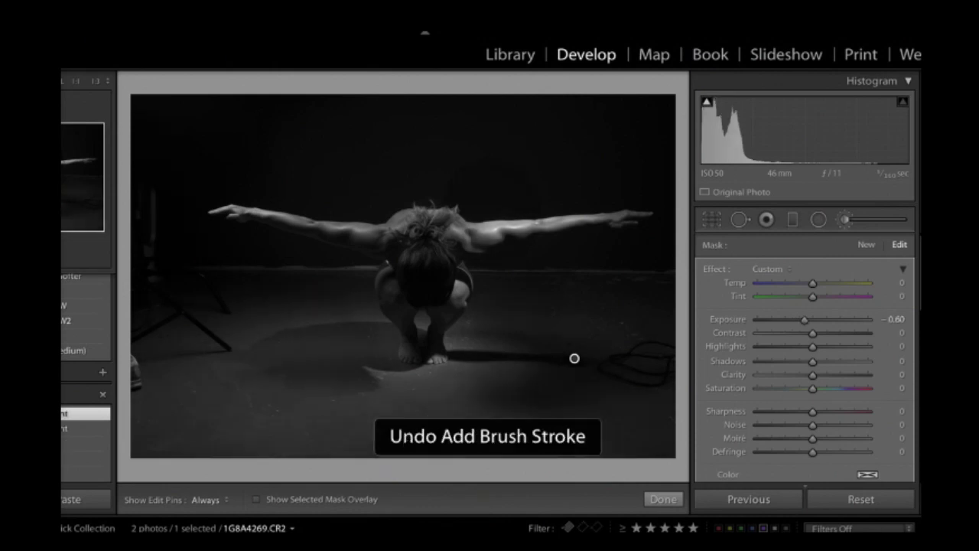
pyautogui.hotkey('ctrl', 'z')
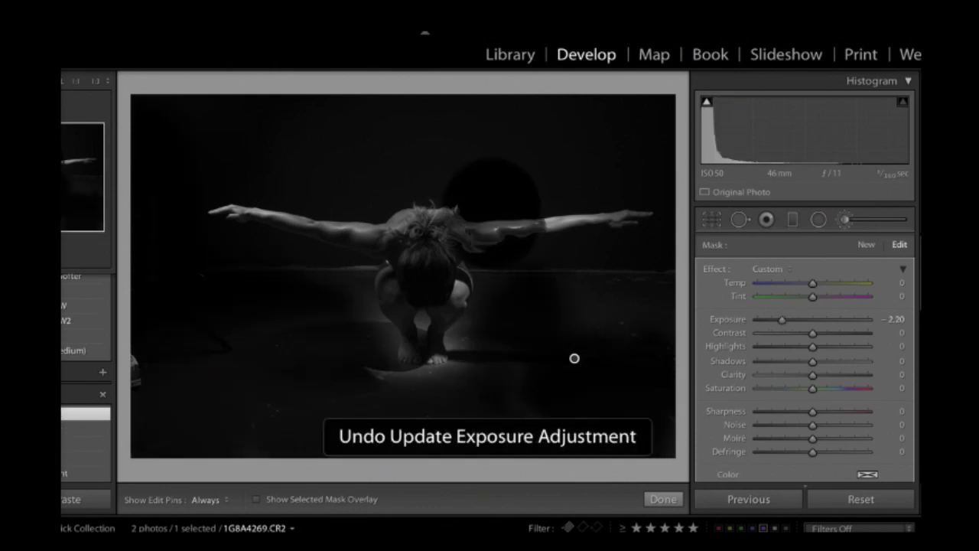
pyautogui.hotkey('ctrl', 'z')
pyautogui.hotkey('ctrl', 'z')
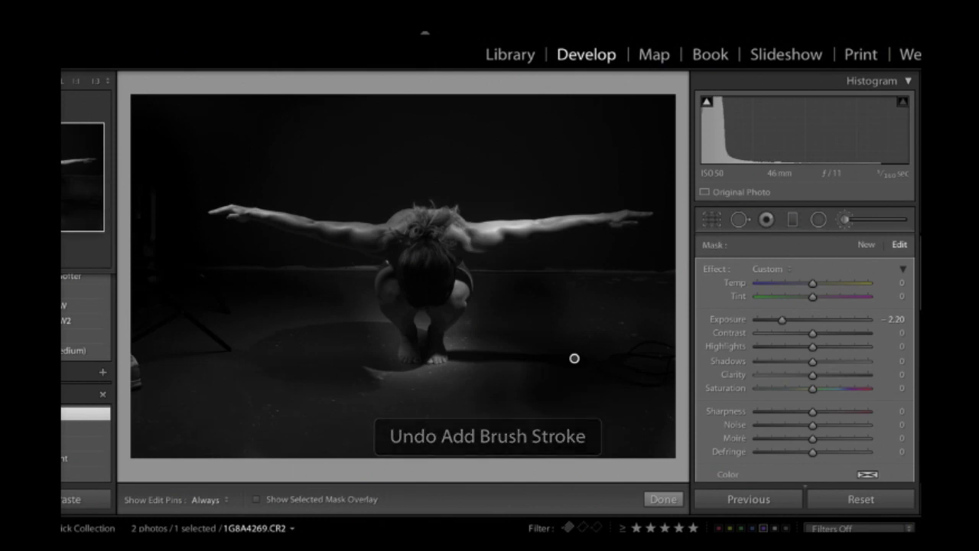
pyautogui.hotkey('ctrl', 'z')
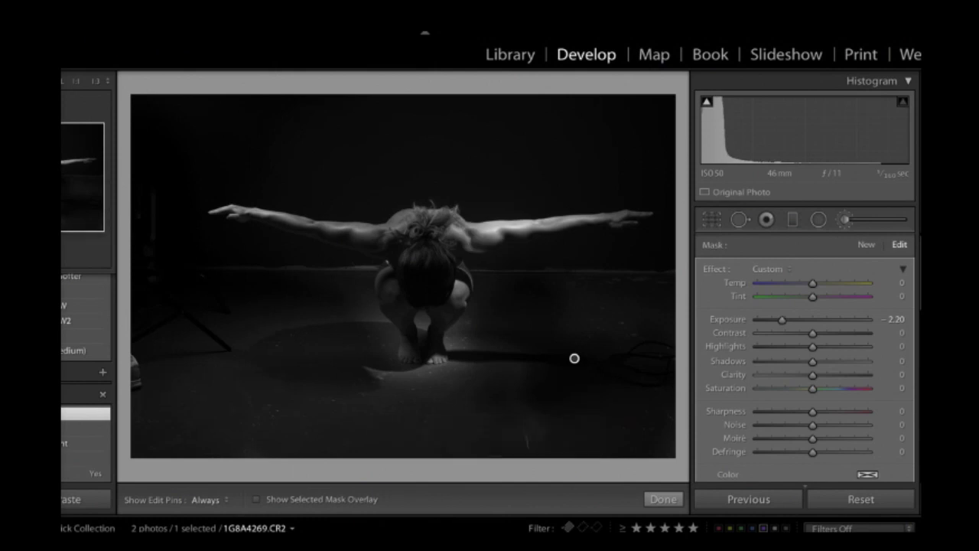
pyautogui.hotkey('ctrl', 'z')
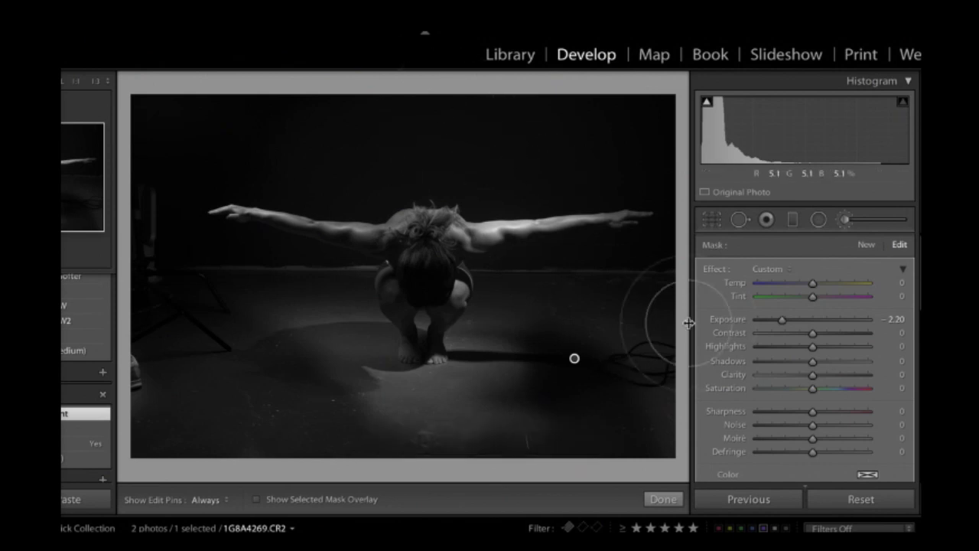
# - Paint darkening over the floor left of the figure and the cable area
pyautogui.scroll(-5, 816, 337)
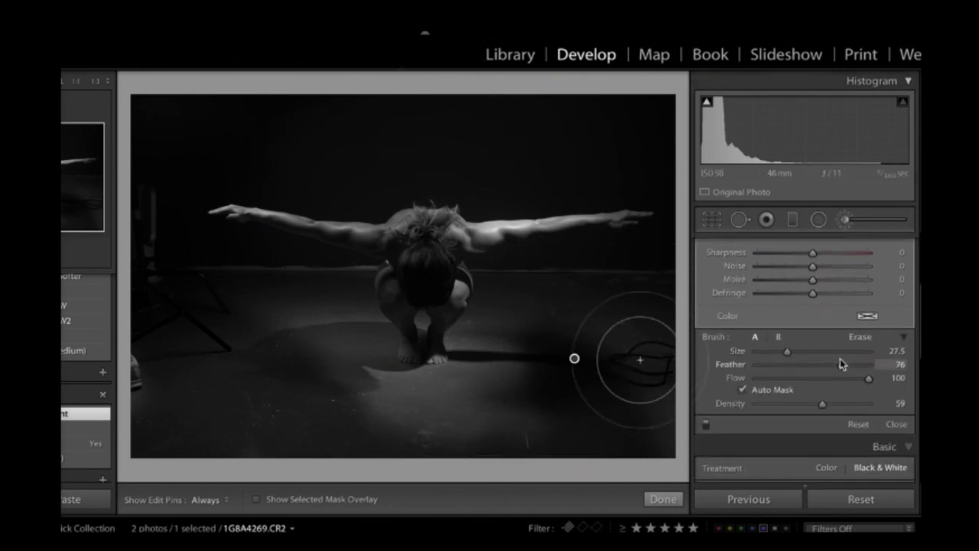
pyautogui.scroll(5, 785, 334)
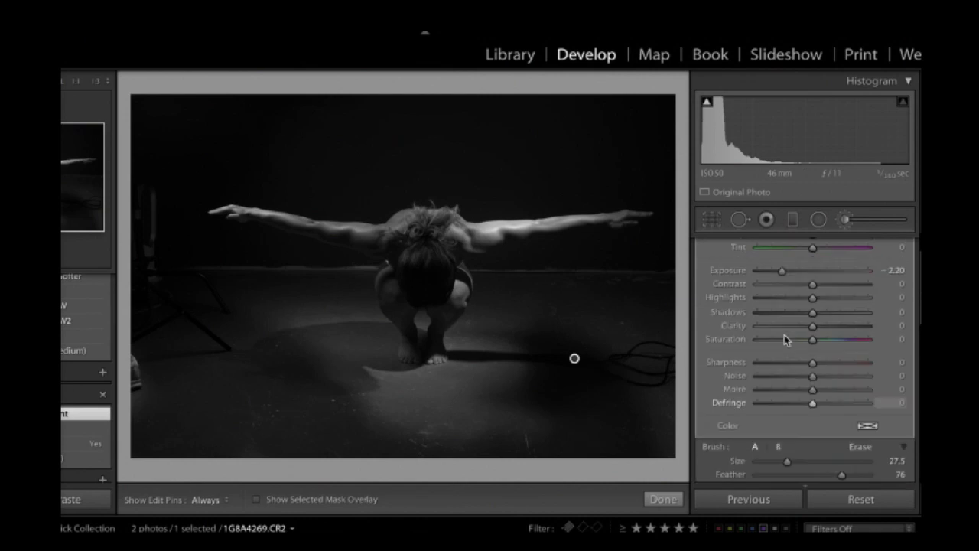
pyautogui.moveTo(412, 441)
pyautogui.mouseDown()
pyautogui.moveTo(254, 396)
pyautogui.moveTo(201, 393)
pyautogui.moveTo(273, 380)
pyautogui.moveTo(266, 351)
pyautogui.mouseUp()
pyautogui.scroll(-5, 291, 337)
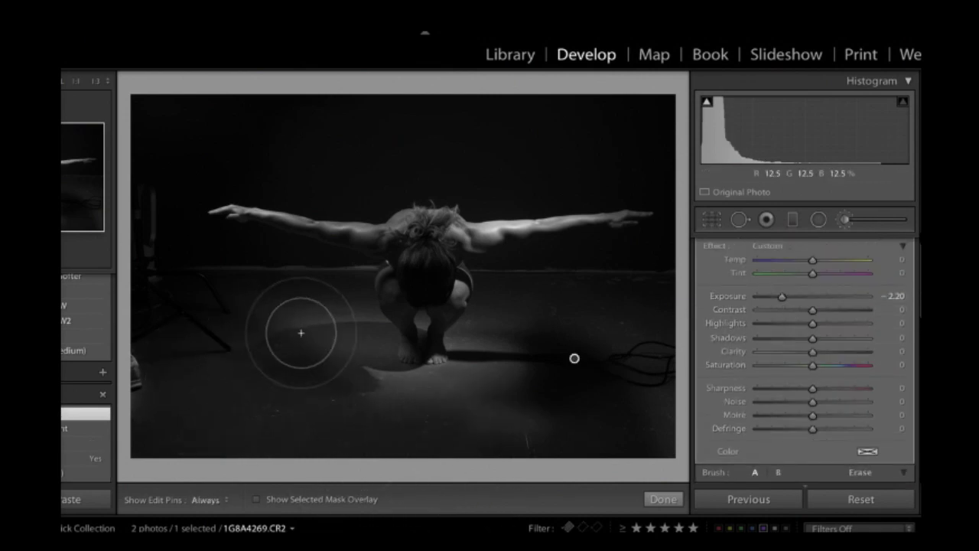
pyautogui.press('h')
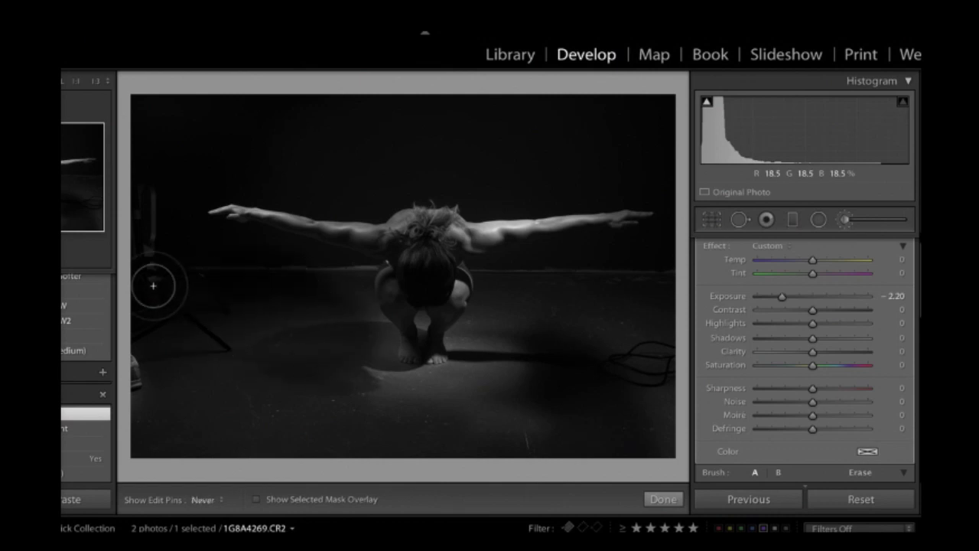
pyautogui.moveTo(581, 440)
pyautogui.mouseDown()
pyautogui.moveTo(508, 390)
pyautogui.moveTo(471, 410)
pyautogui.moveTo(528, 332)
pyautogui.moveTo(594, 358)
pyautogui.moveTo(649, 397)
pyautogui.moveTo(633, 338)
pyautogui.moveTo(661, 359)
pyautogui.moveTo(639, 324)
pyautogui.moveTo(665, 379)
pyautogui.moveTo(644, 305)
pyautogui.moveTo(541, 286)
pyautogui.moveTo(677, 289)
pyautogui.moveTo(531, 295)
pyautogui.moveTo(493, 377)
pyautogui.moveTo(458, 405)
pyautogui.moveTo(342, 389)
pyautogui.moveTo(316, 348)
pyautogui.moveTo(344, 371)
pyautogui.moveTo(328, 284)
pyautogui.moveTo(156, 253)
pyautogui.moveTo(139, 183)
pyautogui.moveTo(145, 156)
pyautogui.moveTo(277, 132)
pyautogui.moveTo(329, 154)
pyautogui.moveTo(242, 143)
pyautogui.moveTo(318, 158)
pyautogui.moveTo(416, 156)
pyautogui.moveTo(504, 177)
pyautogui.moveTo(358, 174)
pyautogui.moveTo(421, 128)
pyautogui.moveTo(393, 107)
pyautogui.moveTo(369, 111)
pyautogui.moveTo(539, 131)
pyautogui.moveTo(545, 172)
pyautogui.moveTo(666, 168)
pyautogui.moveTo(576, 108)
pyautogui.moveTo(641, 97)
pyautogui.mouseUp()
pyautogui.moveTo(693, 195)
pyautogui.mouseDown()
pyautogui.moveTo(617, 311)
pyautogui.moveTo(508, 393)
pyautogui.moveTo(376, 405)
pyautogui.moveTo(161, 342)
pyautogui.mouseUp()
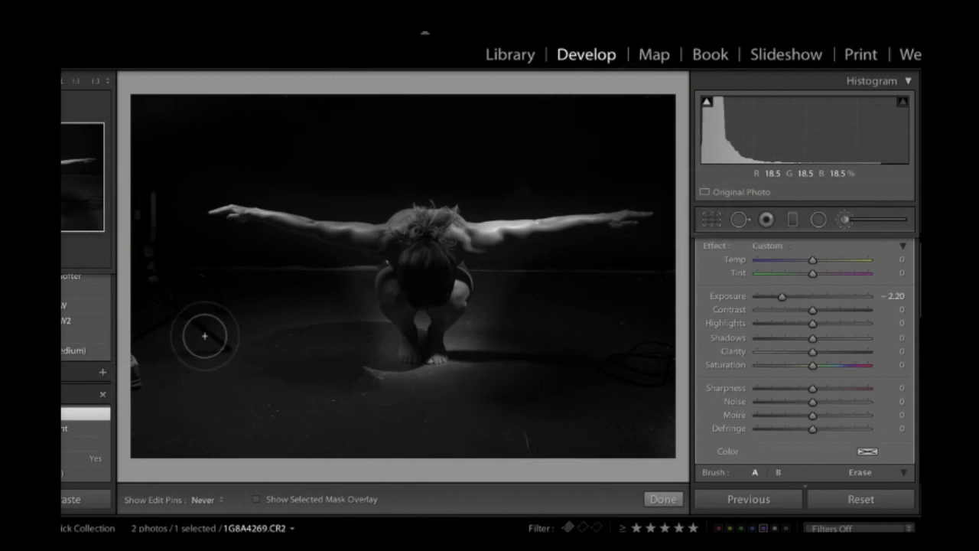
pyautogui.press('h')
# - Deepen the painted floor mask to −4.00 exposure
pyautogui.scroll(1, 841, 374)
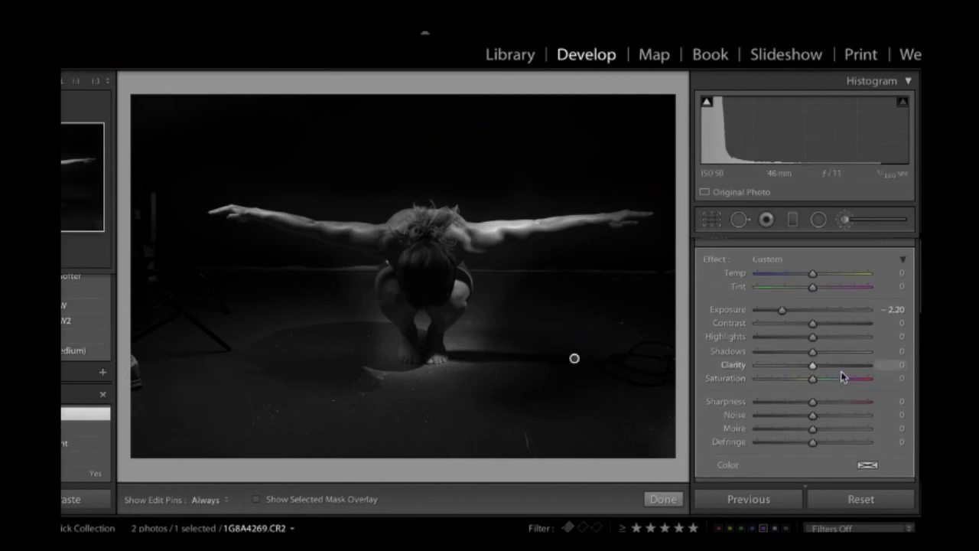
pyautogui.scroll(1, 841, 374)
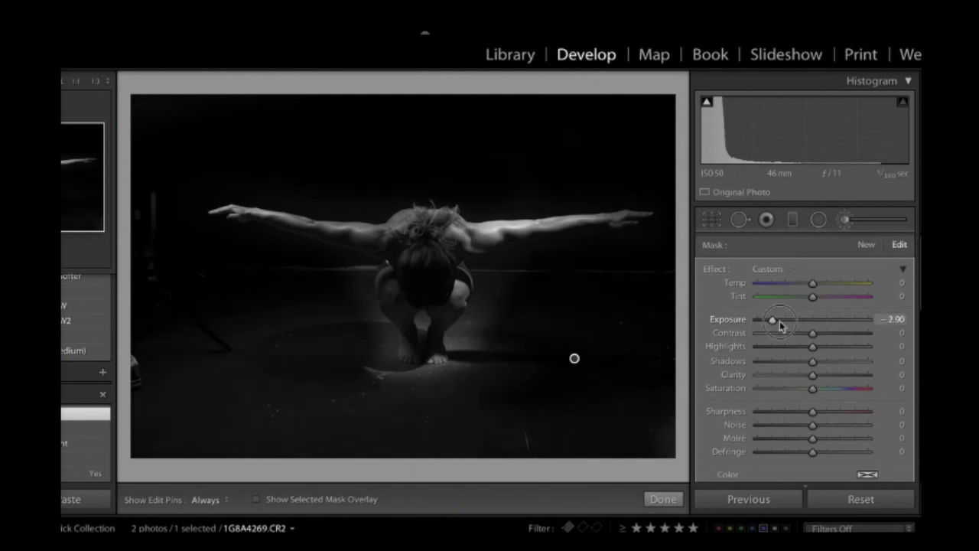
pyautogui.moveTo(781, 325); pyautogui.dragTo(749, 331)
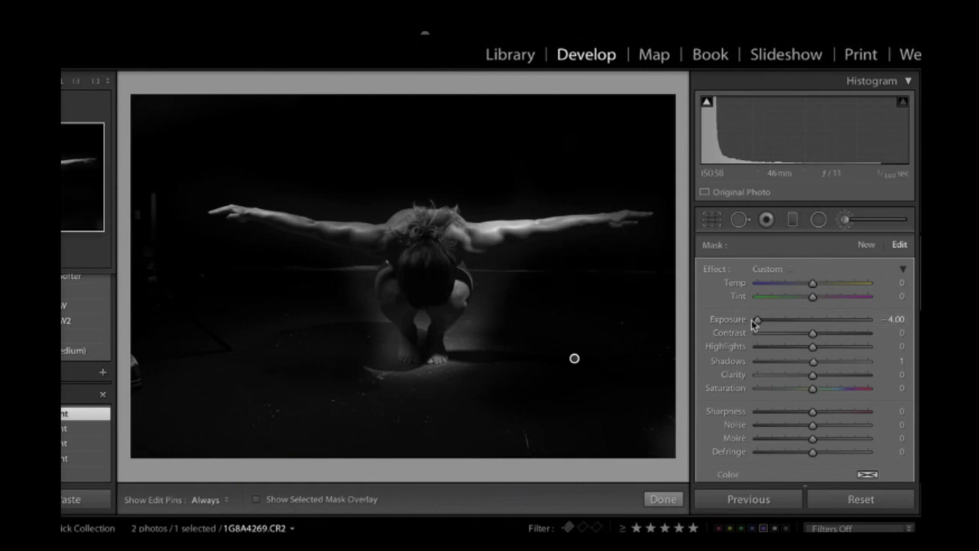
pyautogui.click(845, 221)
# - Paint a new −2.39 exposure adjustment over the floor around the feet and finish the brushwork
pyautogui.click(846, 221)
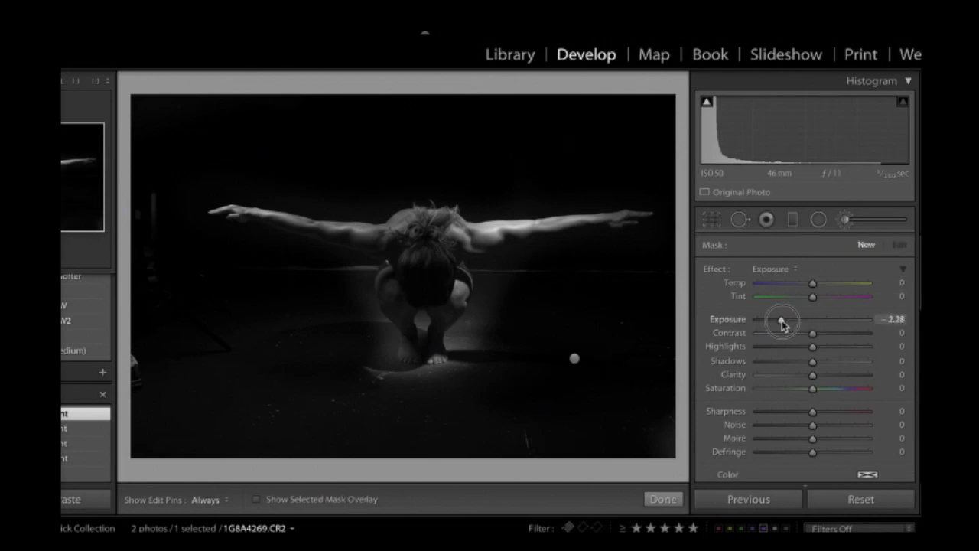
pyautogui.press('h')
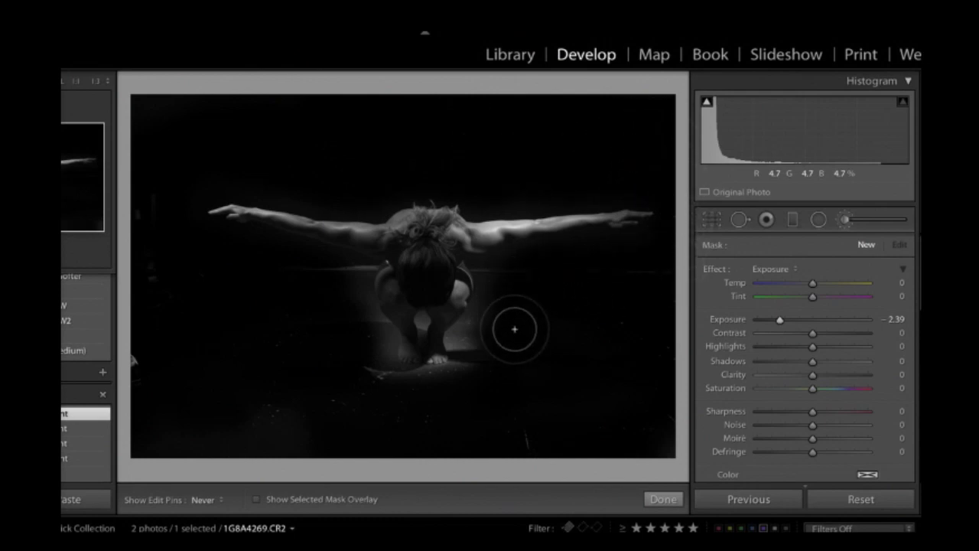
pyautogui.press('h')
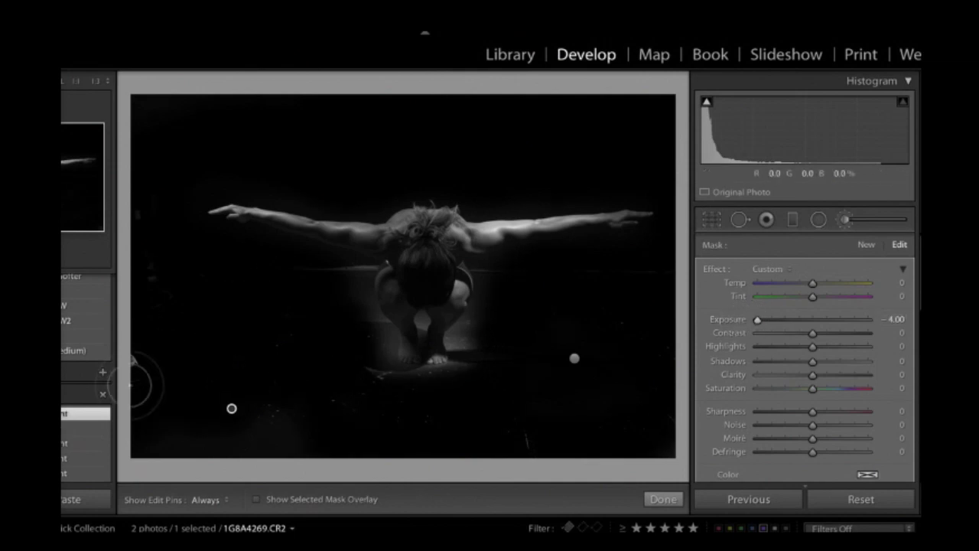
pyautogui.press('h')
pyautogui.press('h')
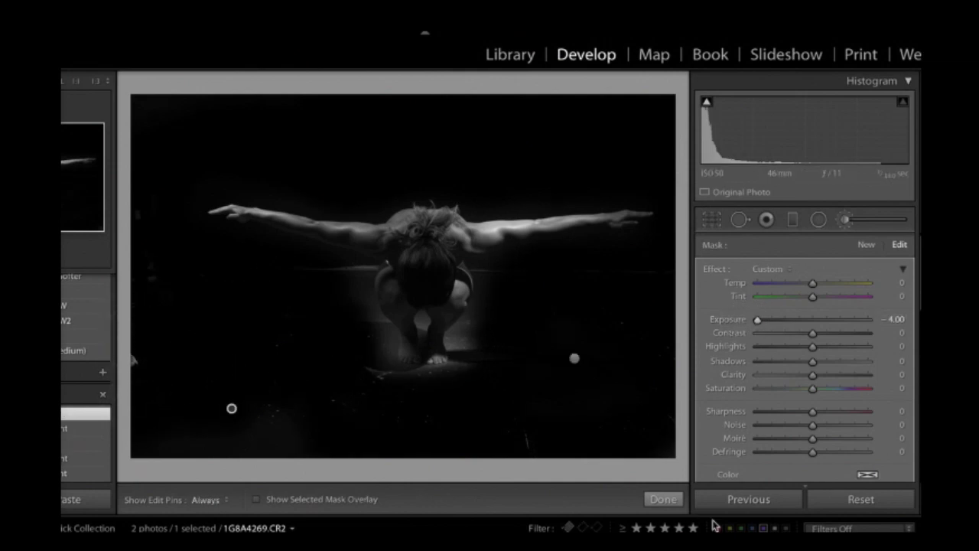
pyautogui.click(664, 499)
# - Heal a spot near the photo's left edge using Spot Removal in Heal mode
pyautogui.click(739, 220)
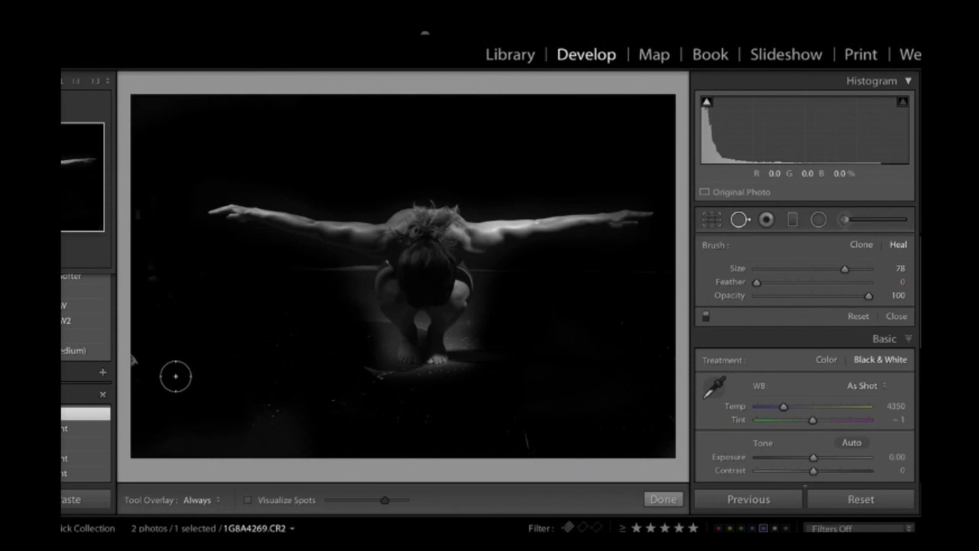
pyautogui.click(136, 360)
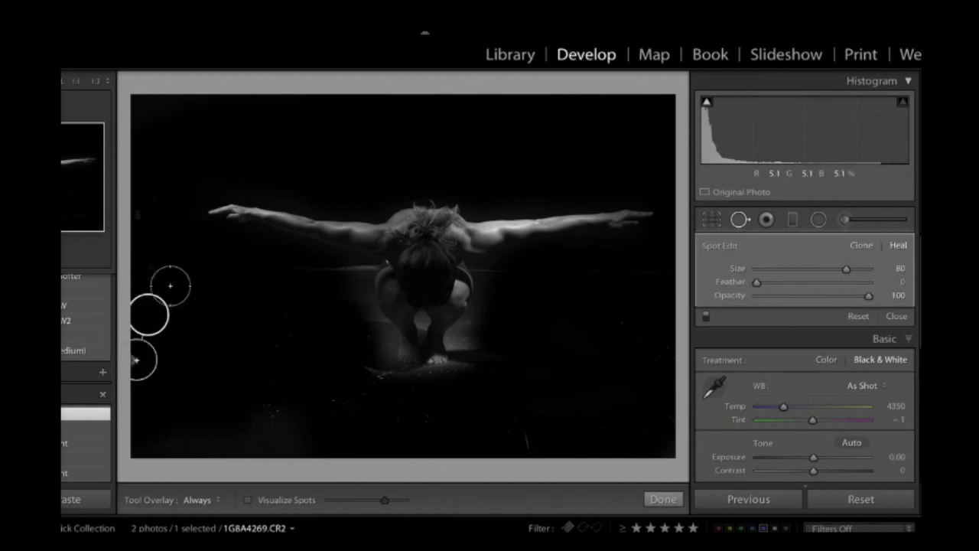
pyautogui.click(663, 500)
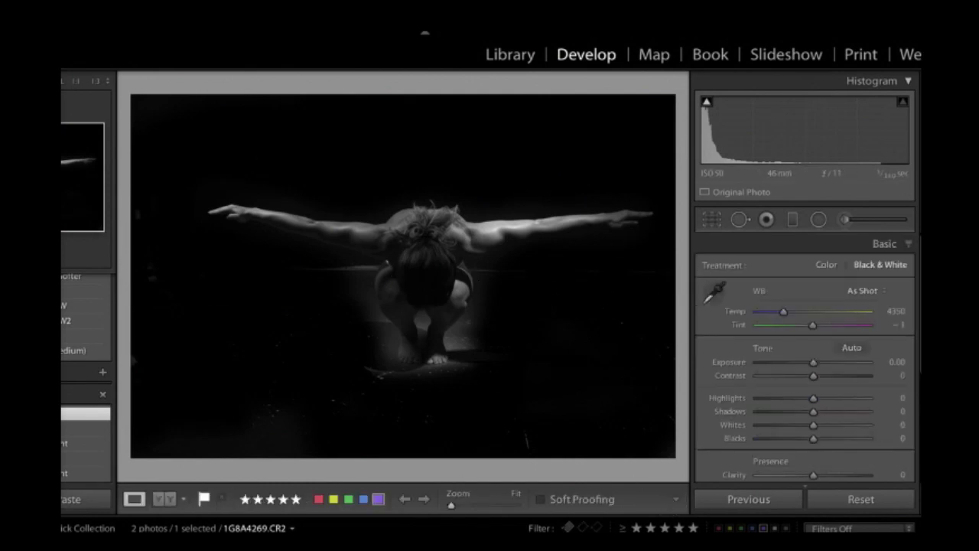
# - Zoom through 1:3 and 1:1 in the Navigator, settling on 1:2
pyautogui.click(97, 81)
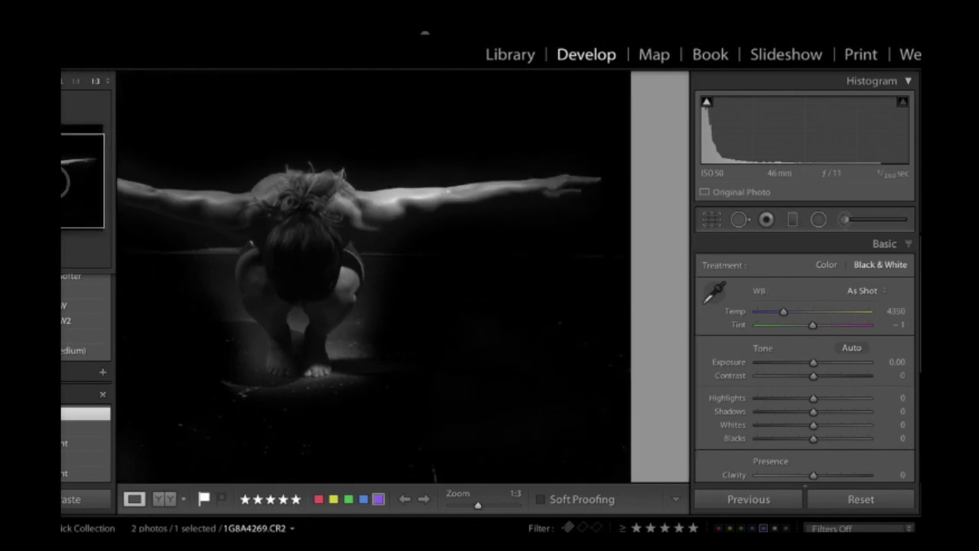
pyautogui.click(74, 82)
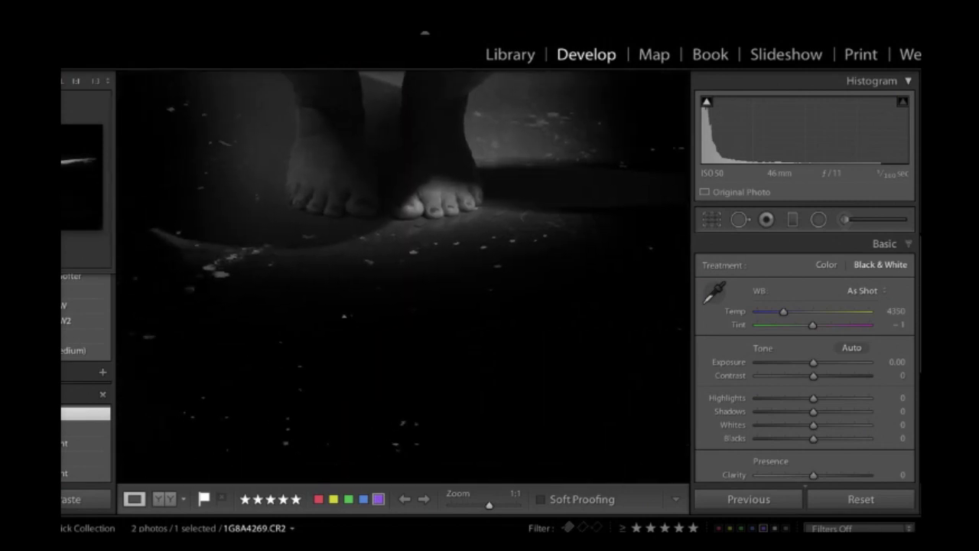
pyautogui.click(108, 81)
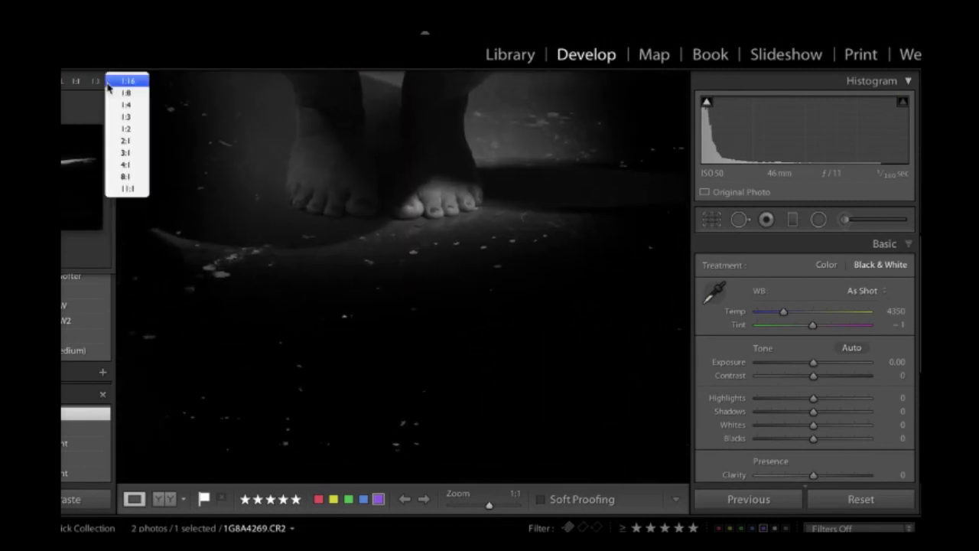
pyautogui.click(120, 126)
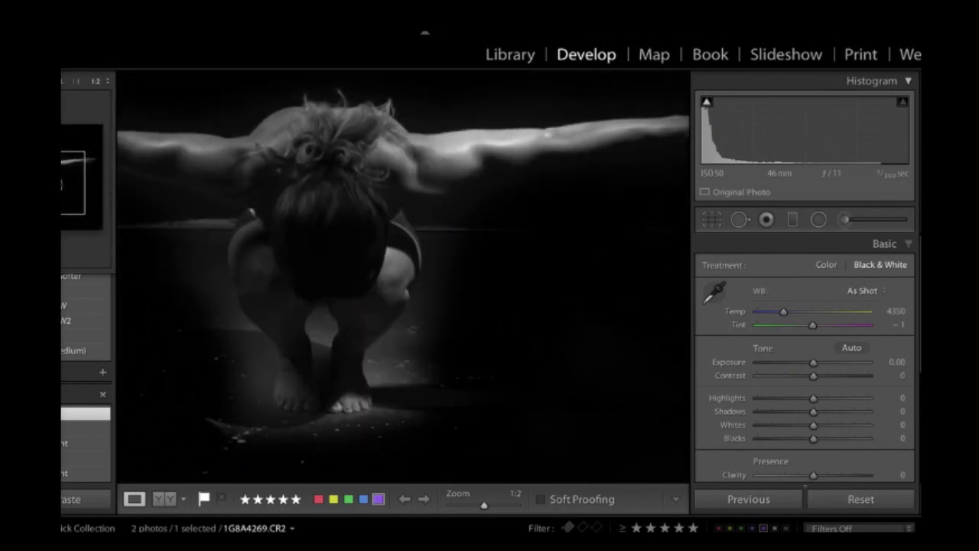
# - With a smaller −2.39 exposure brush, darken the bright ledge streak and the floor around the figure
pyautogui.click(846, 219)
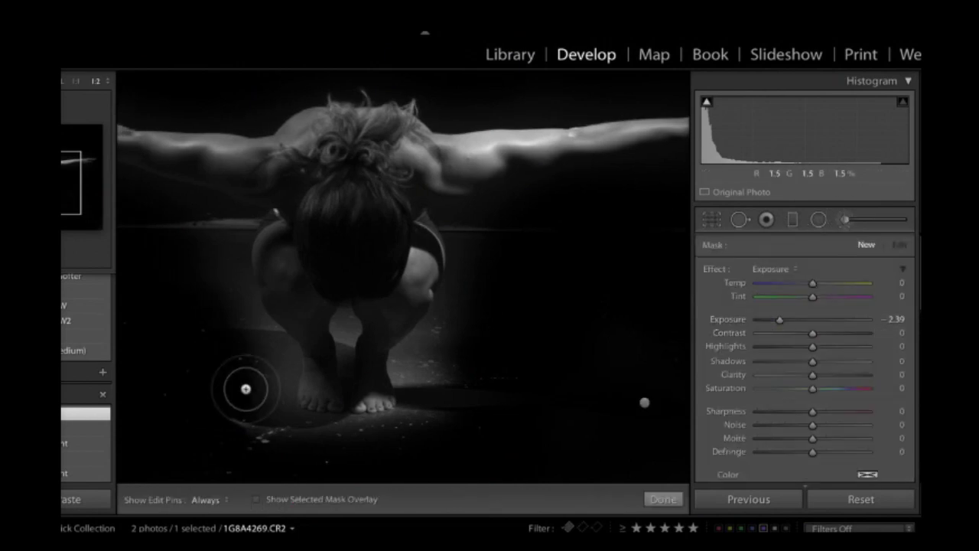
pyautogui.scroll(-3, 772, 403)
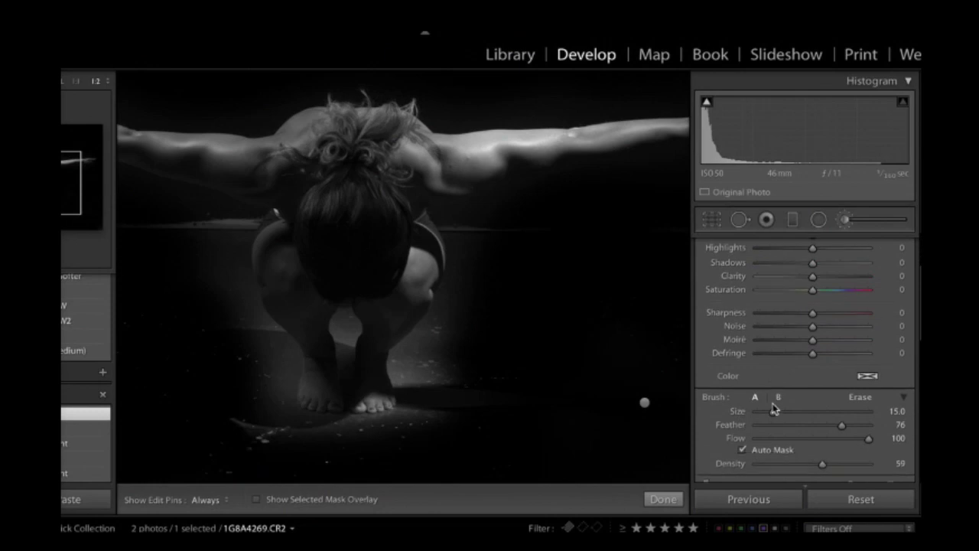
pyautogui.moveTo(811, 424); pyautogui.dragTo(842, 426)
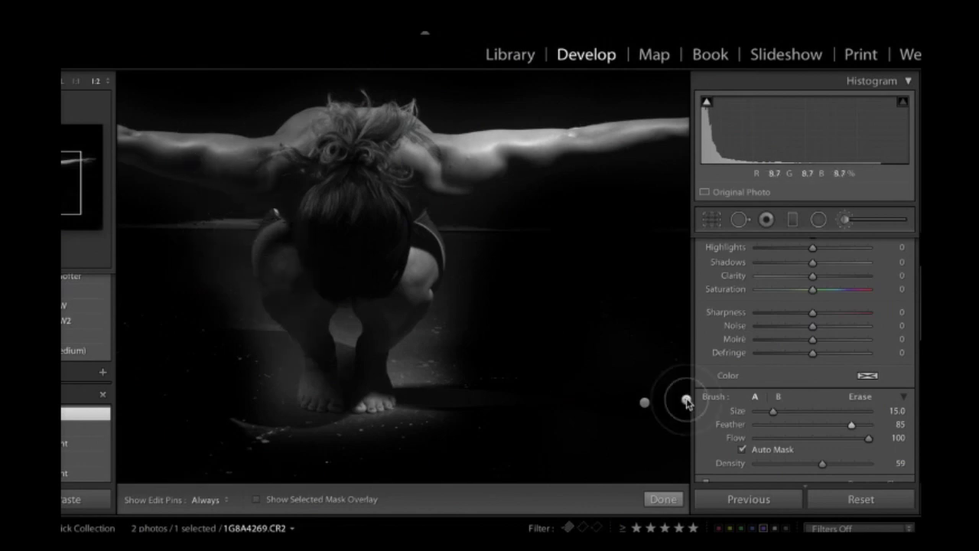
pyautogui.scroll(3, 776, 351)
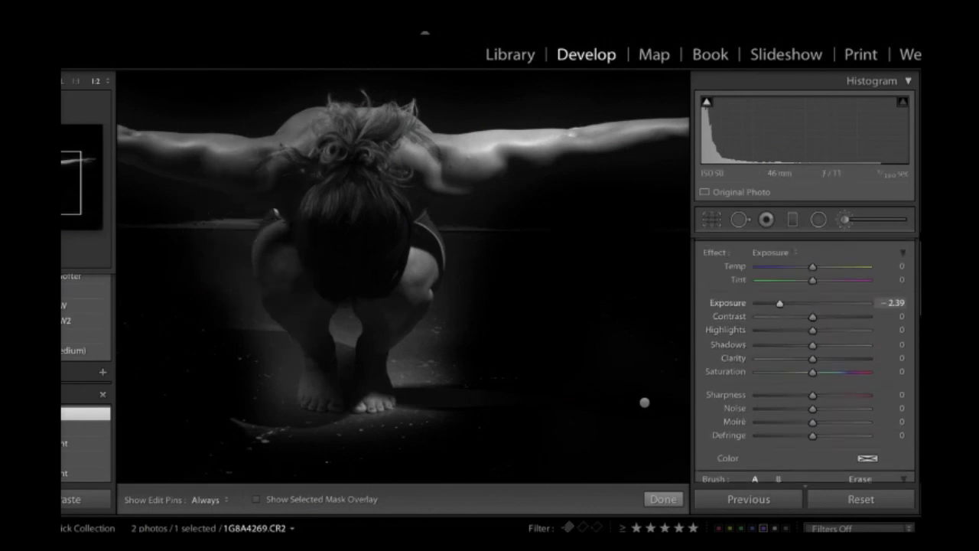
pyautogui.press('[')
pyautogui.press('[')
pyautogui.press('[')
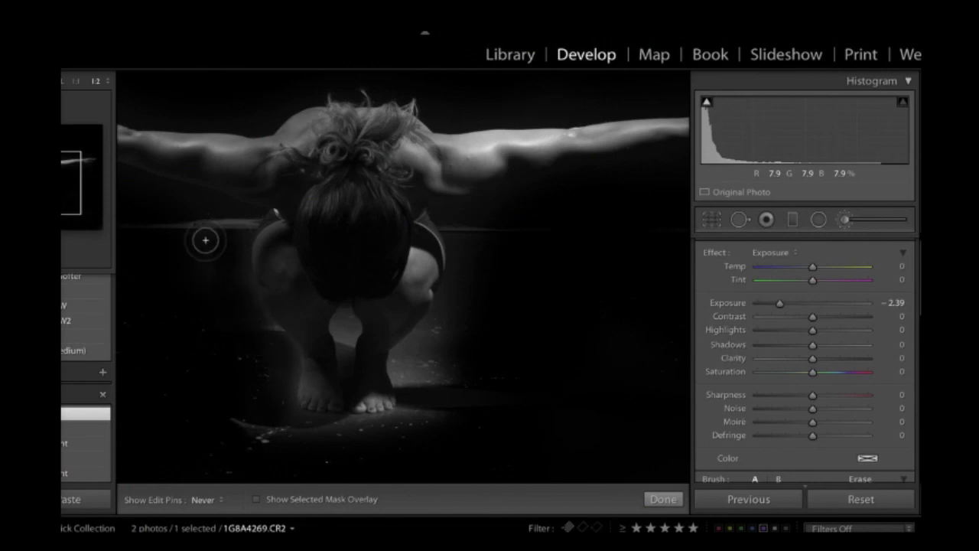
pyautogui.moveTo(227, 226)
pyautogui.mouseDown()
pyautogui.moveTo(126, 222)
pyautogui.moveTo(237, 224)
pyautogui.moveTo(135, 222)
pyautogui.mouseUp()
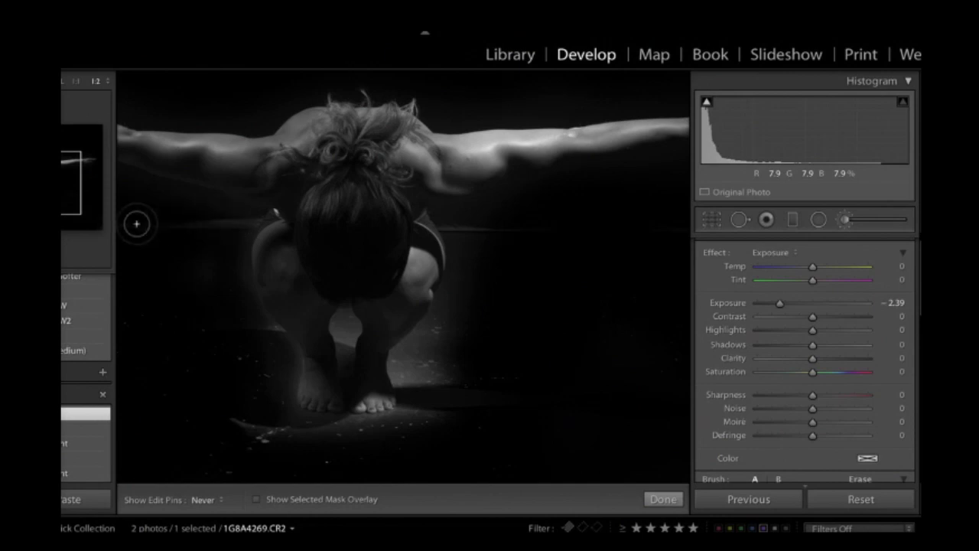
pyautogui.moveTo(181, 291); pyautogui.dragTo(270, 300)
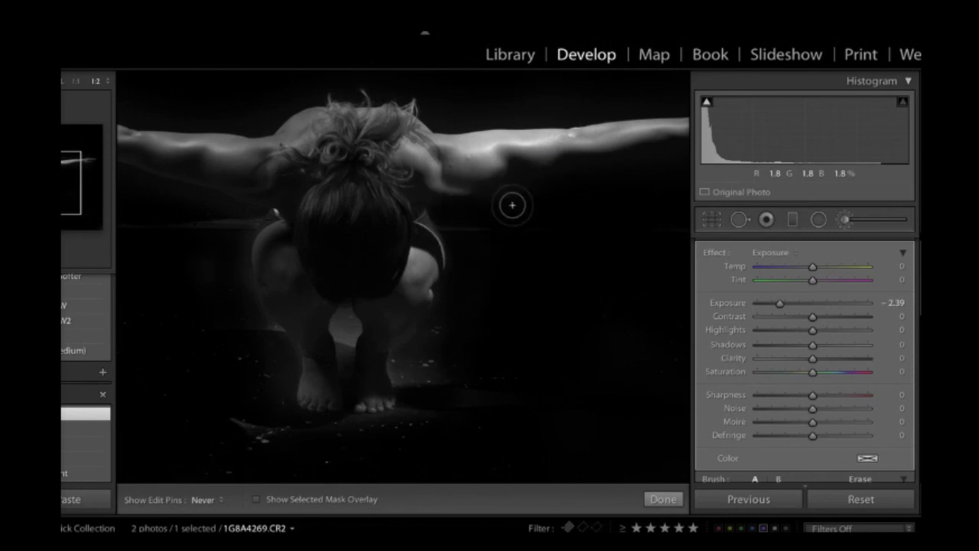
# - Inspect the outstretched arm close up, then deepen the background brush to −4.00 exposure and finish it
pyautogui.press('h')
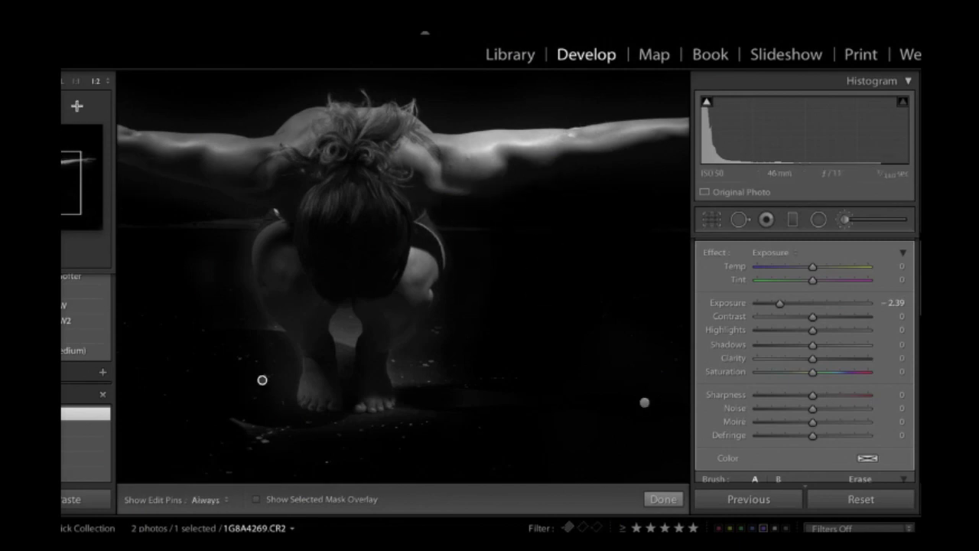
pyautogui.press('z')
pyautogui.moveTo(262, 380); pyautogui.dragTo(248, 323)
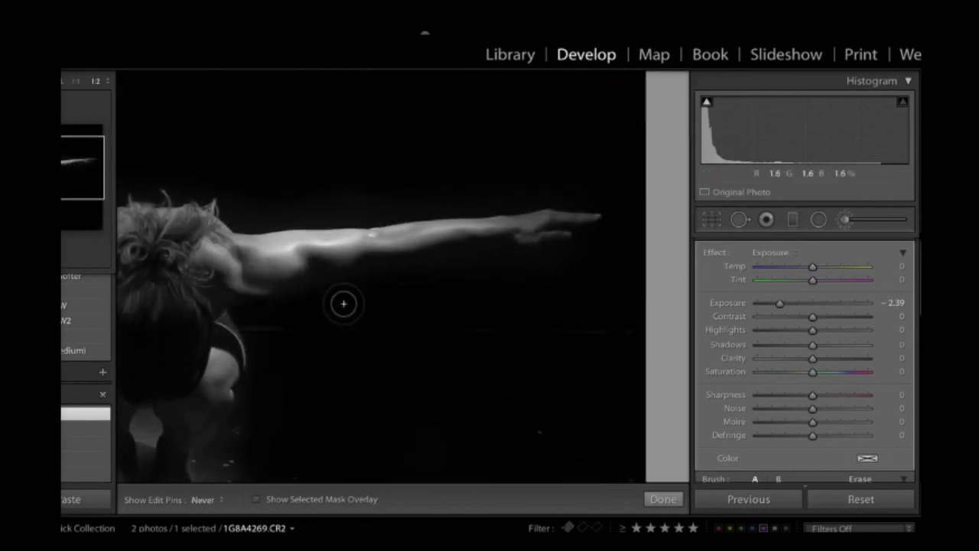
pyautogui.press('z')
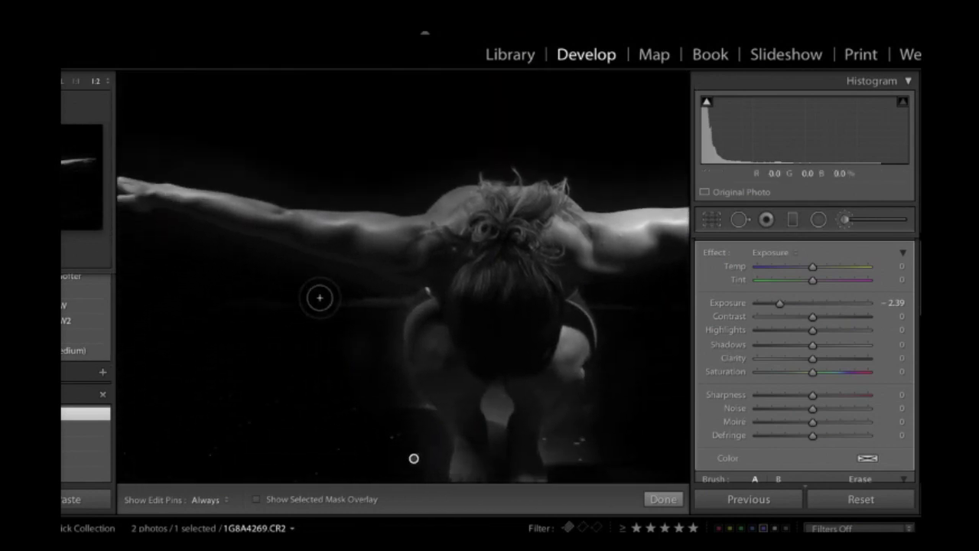
pyautogui.press('h')
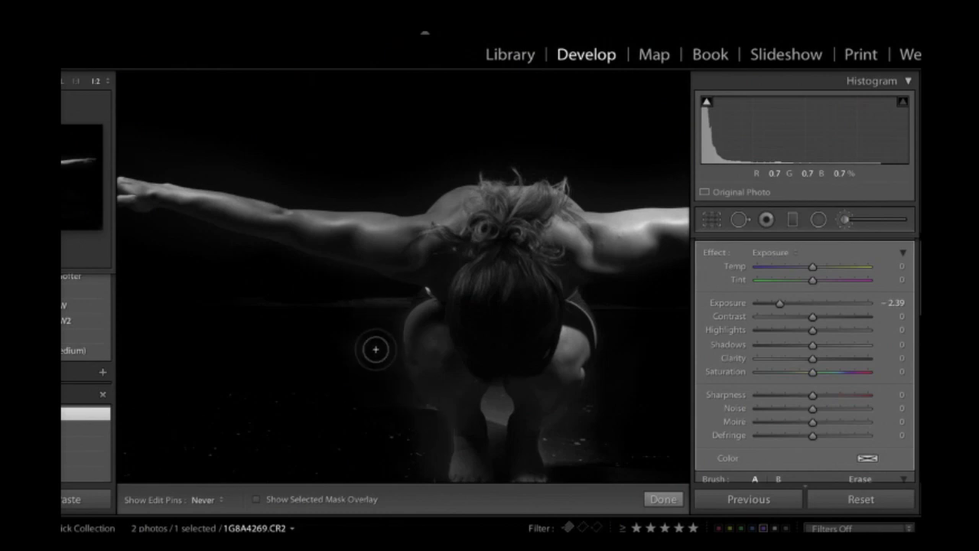
pyautogui.press('h')
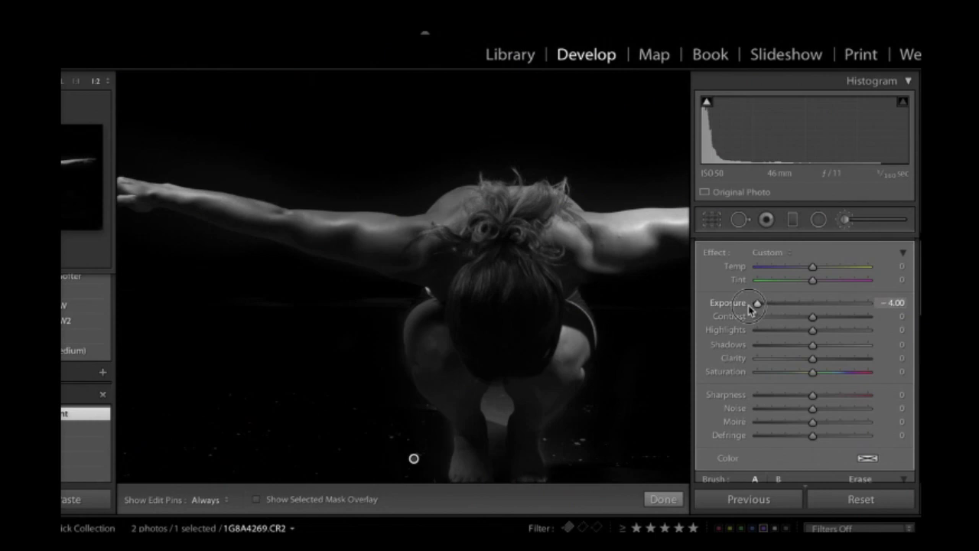
pyautogui.click(839, 221)
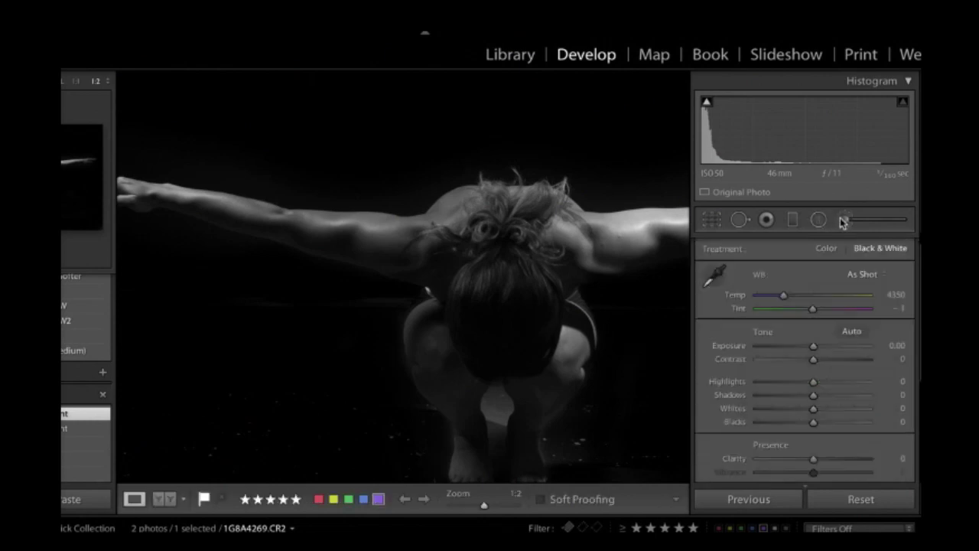
# - Start a new brush and paint darkening onto the floor near the feet
pyautogui.click(844, 219)
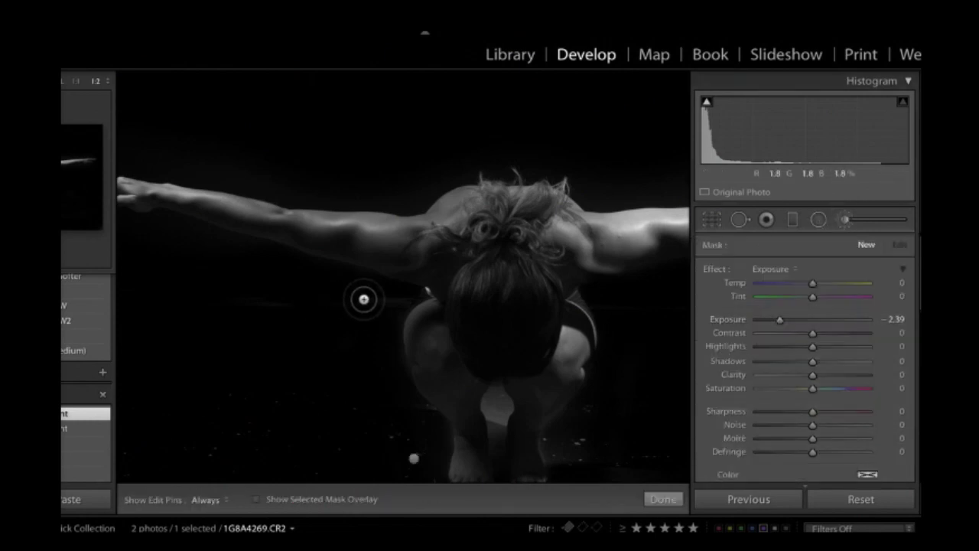
pyautogui.press('h')
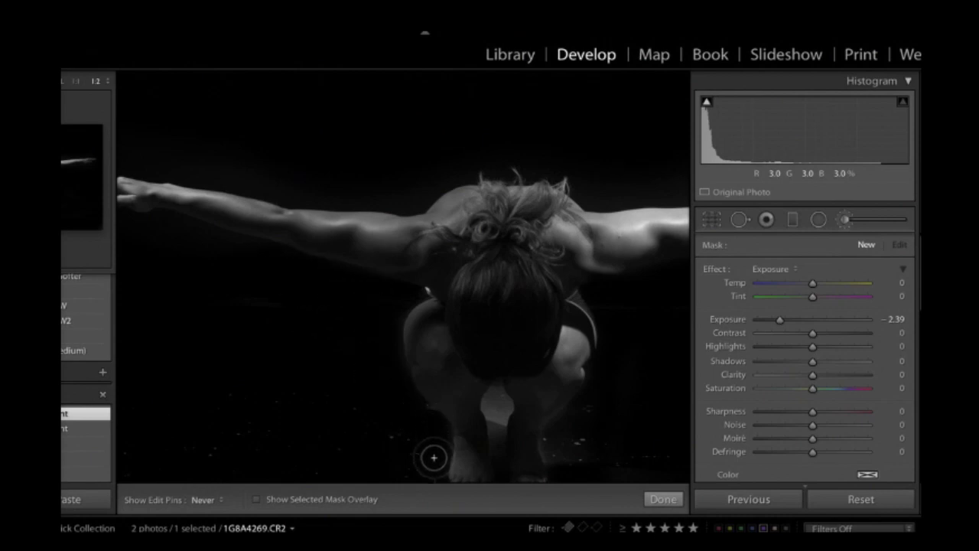
pyautogui.moveTo(431, 477); pyautogui.dragTo(558, 413)
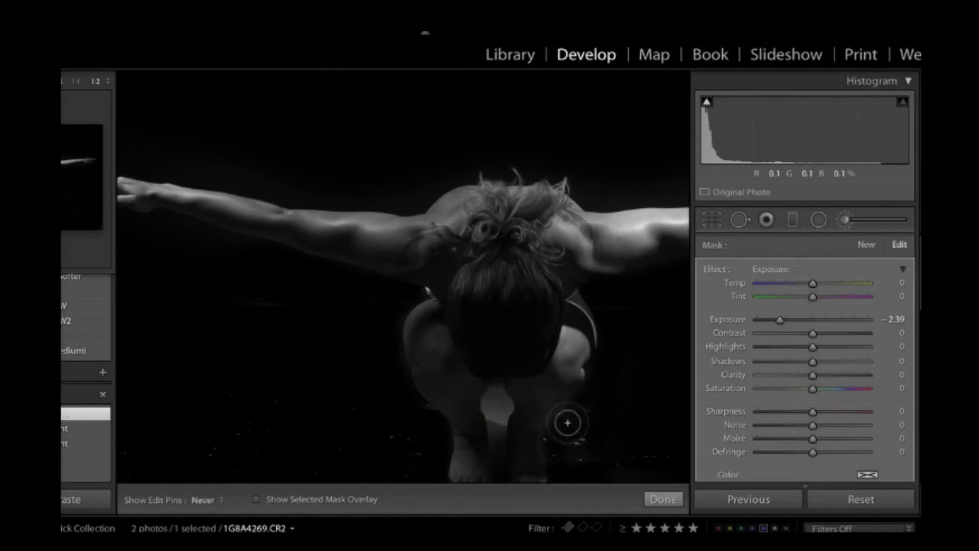
pyautogui.press('h')
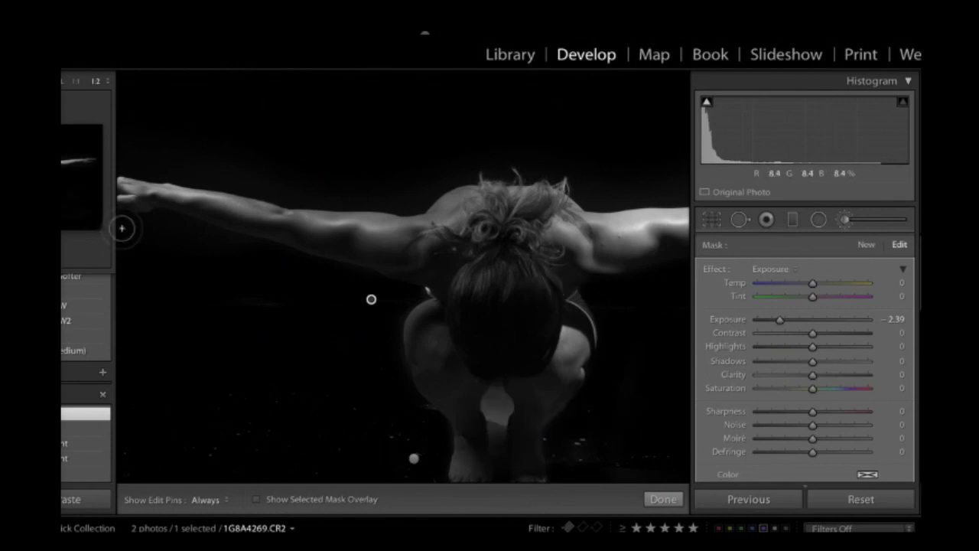
pyautogui.moveTo(403, 296); pyautogui.dragTo(273, 192)
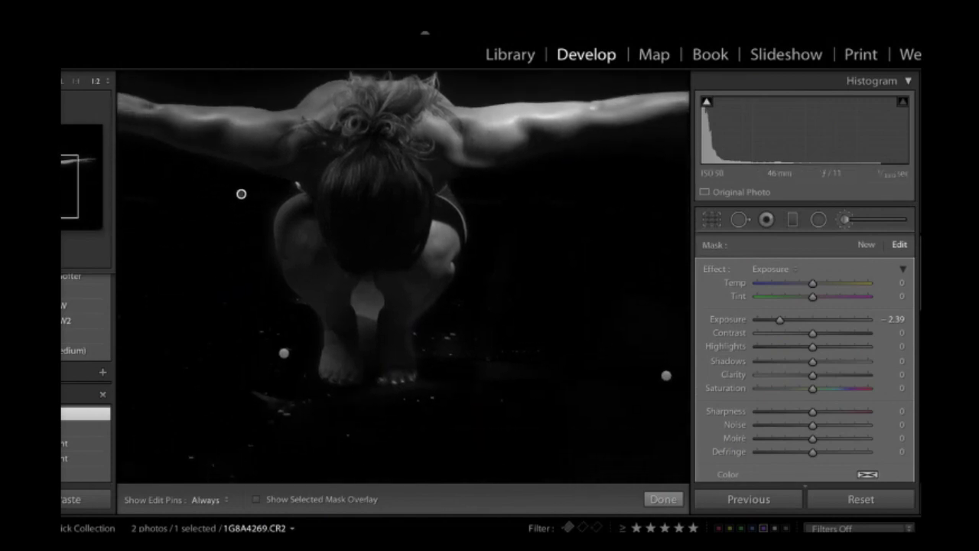
# - Shift the floor brush down toward the feet and deepen it to −3.57 exposure
pyautogui.press('h')
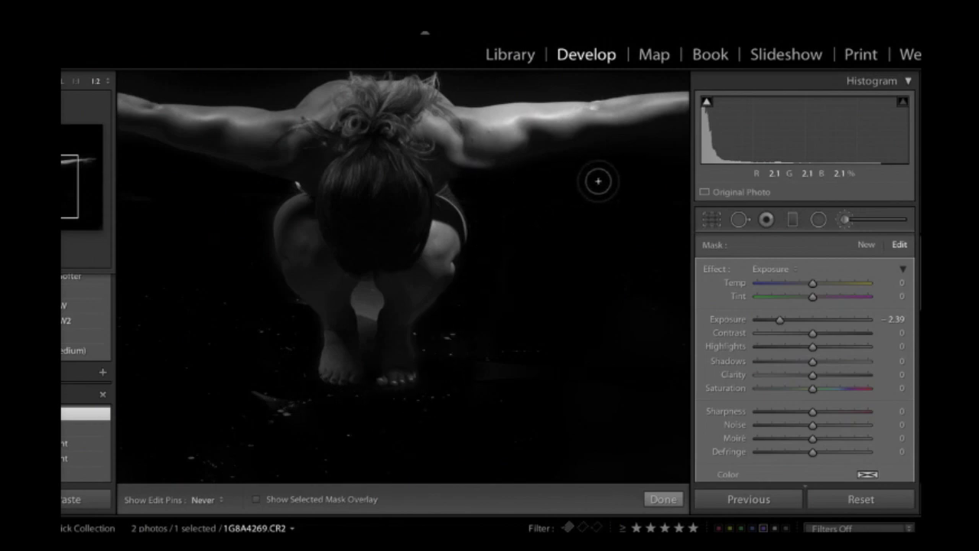
pyautogui.press('h')
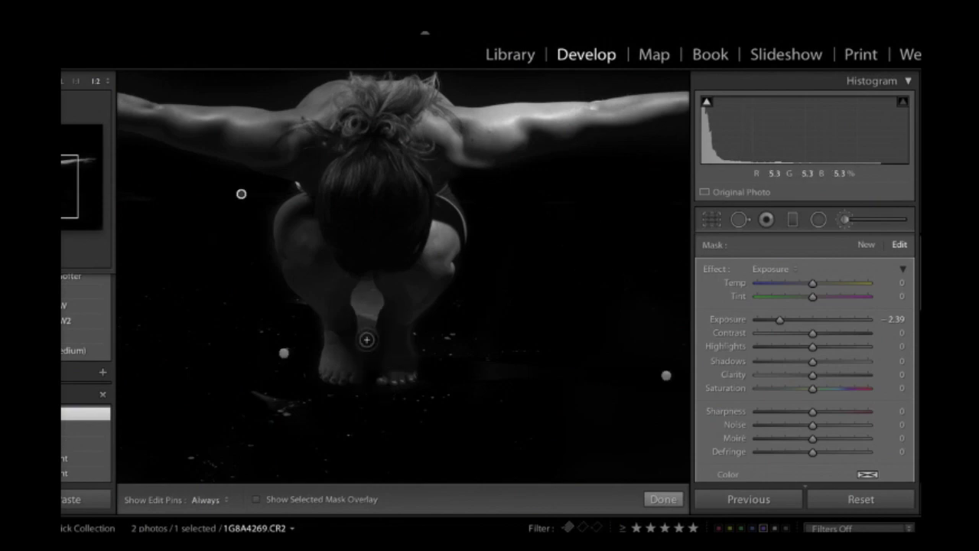
pyautogui.press('h')
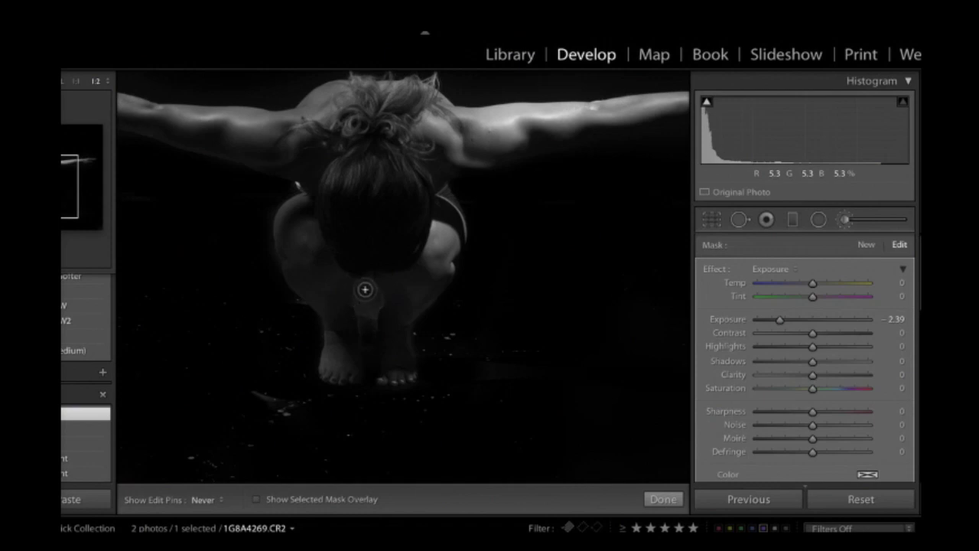
pyautogui.press('h')
pyautogui.moveTo(367, 278); pyautogui.dragTo(369, 317)
pyautogui.moveTo(369, 326); pyautogui.dragTo(368, 327)
pyautogui.moveTo(780, 321); pyautogui.dragTo(769, 321)
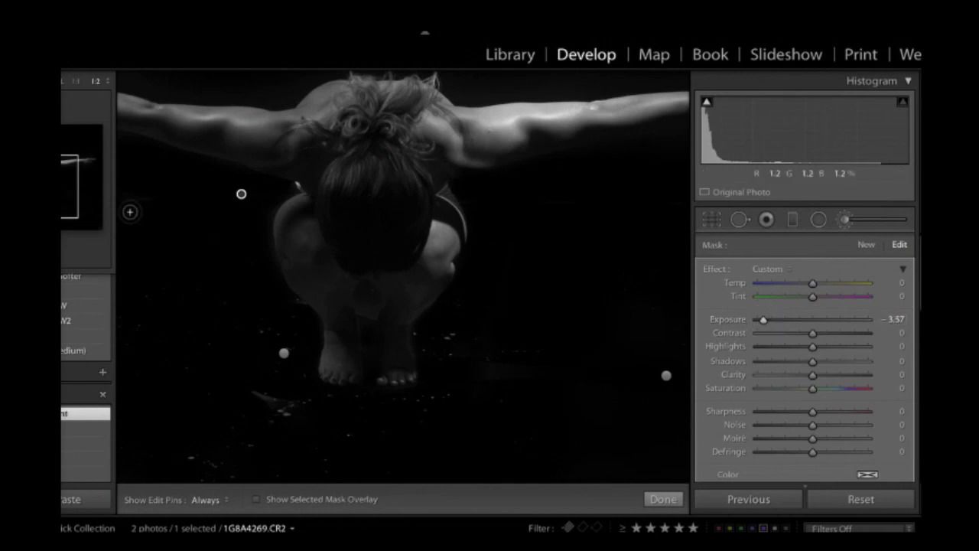
pyautogui.click(663, 500)
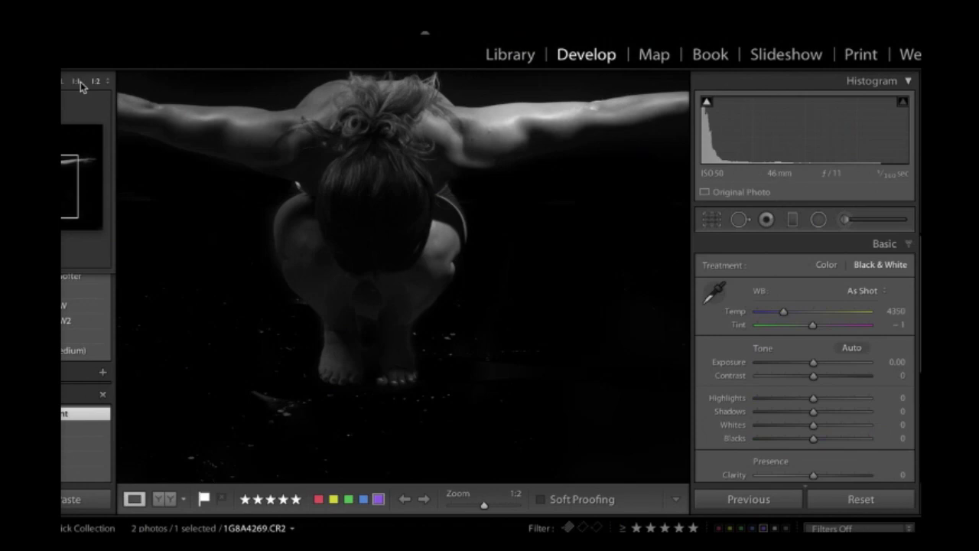
# - Set the Navigator zoom to 1:4 to show the whole photo and reopen the brush adjustments
pyautogui.click(78, 81)
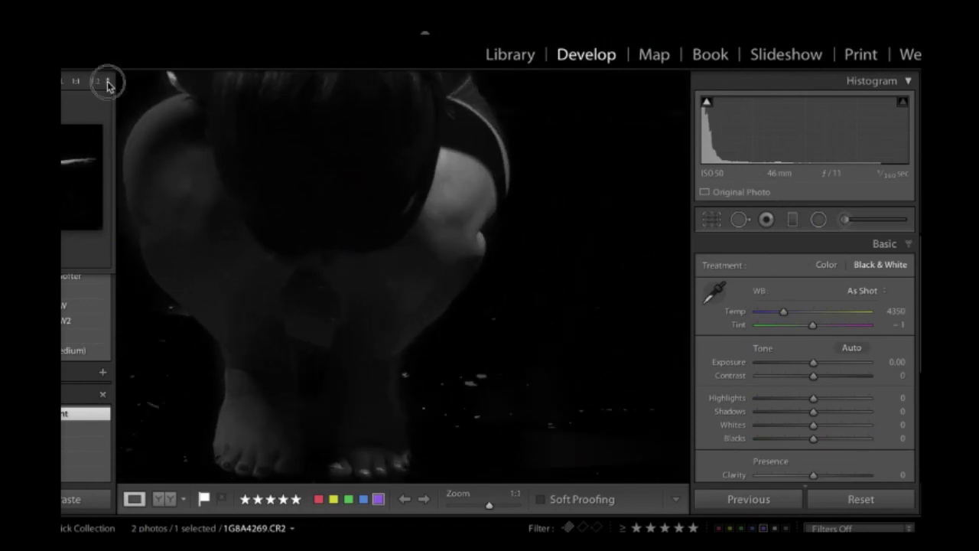
pyautogui.click(107, 81)
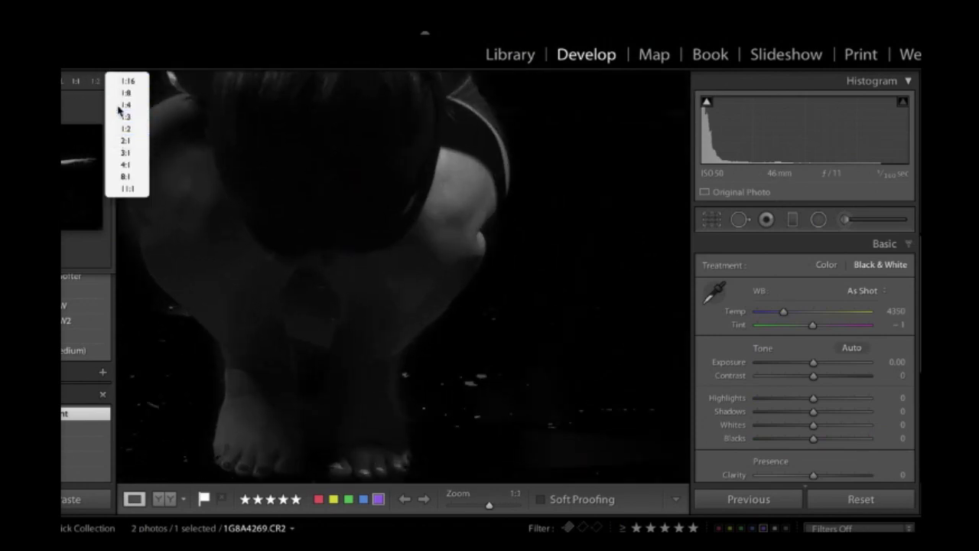
pyautogui.click(126, 105)
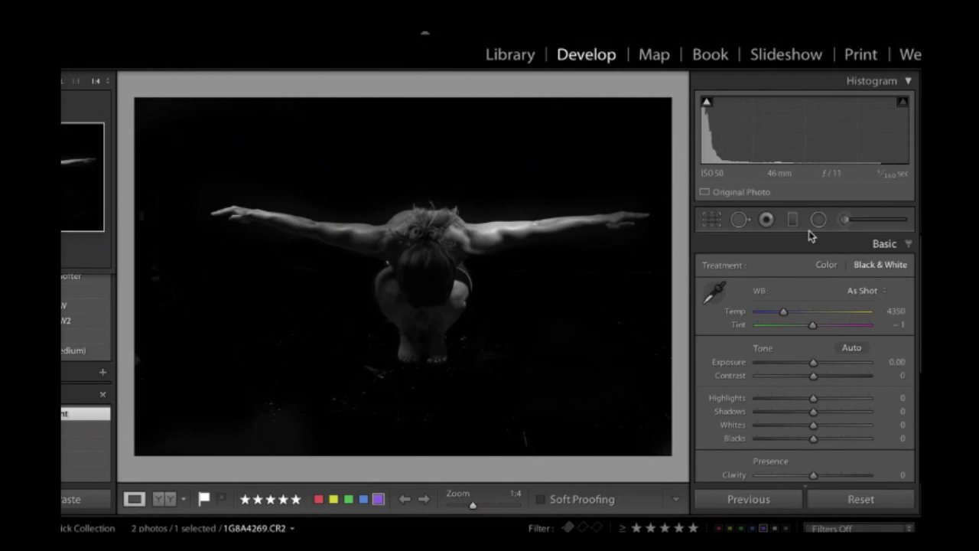
pyautogui.click(846, 221)
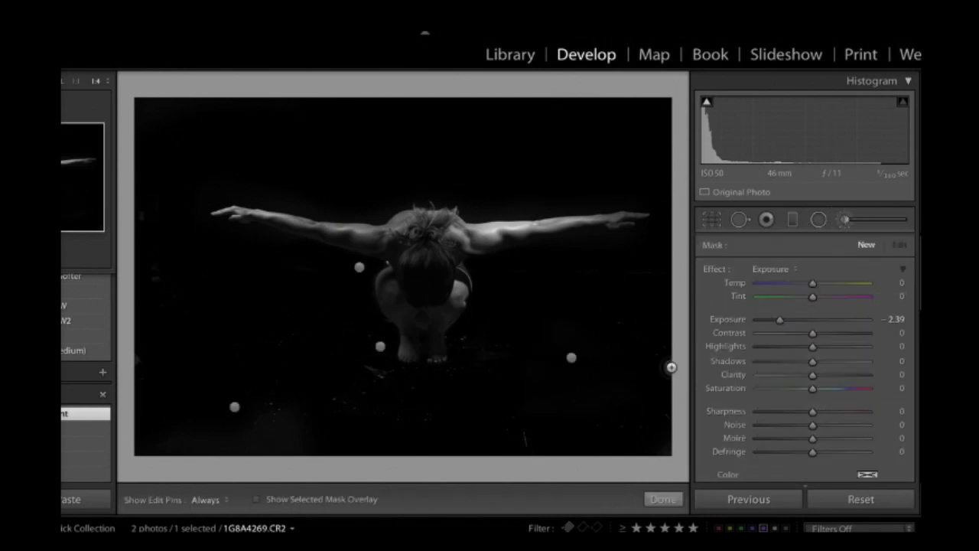
# - Set the floor brush to Exposure −2.95, Highlights −64, Shadows −59, then review the background brush mask
pyautogui.moveTo(754, 320); pyautogui.dragTo(771, 322)
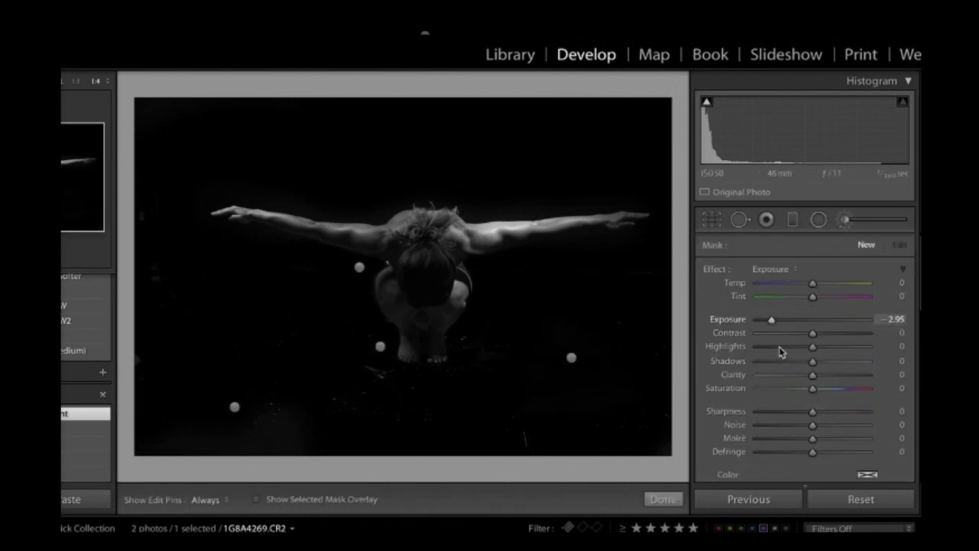
pyautogui.moveTo(719, 361); pyautogui.dragTo(721, 350)
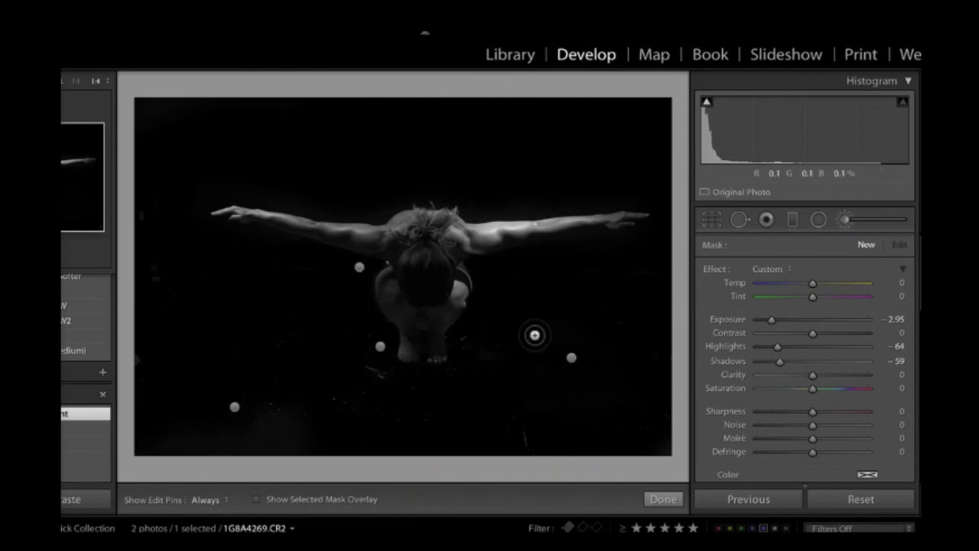
pyautogui.moveTo(574, 365)
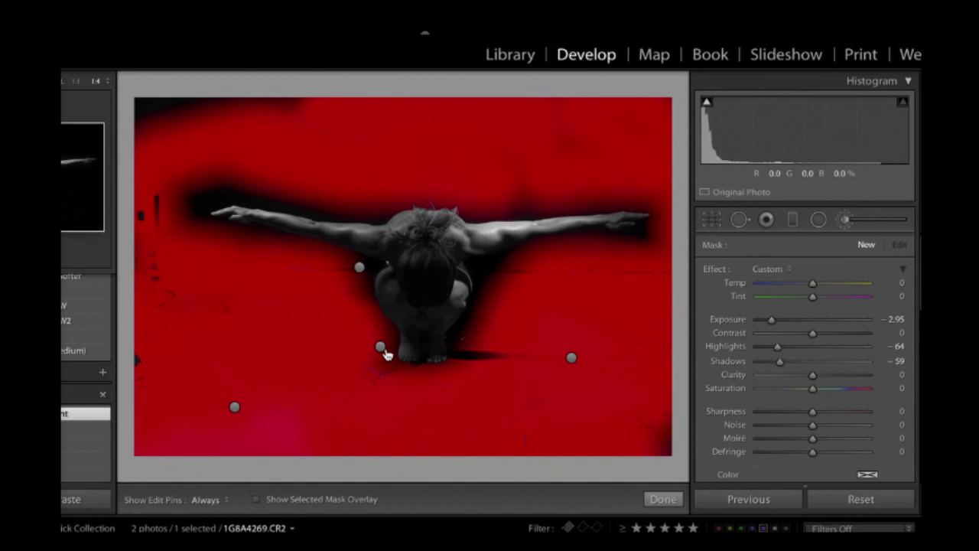
pyautogui.moveTo(385, 353)
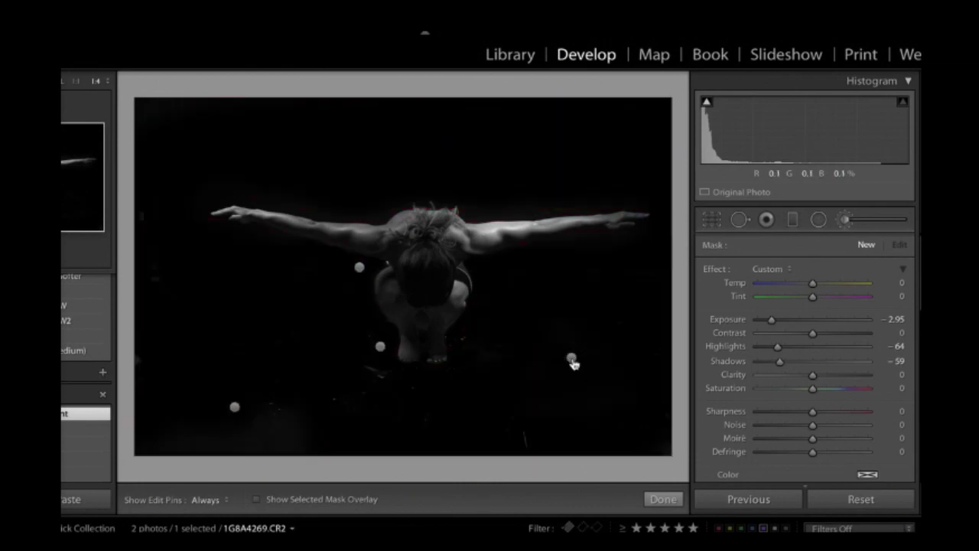
pyautogui.click(572, 358)
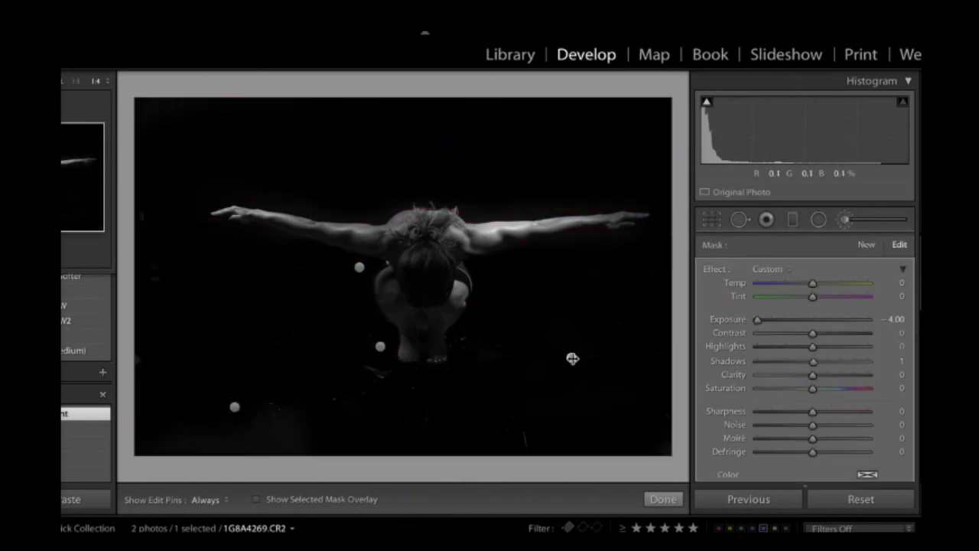
pyautogui.press('o')
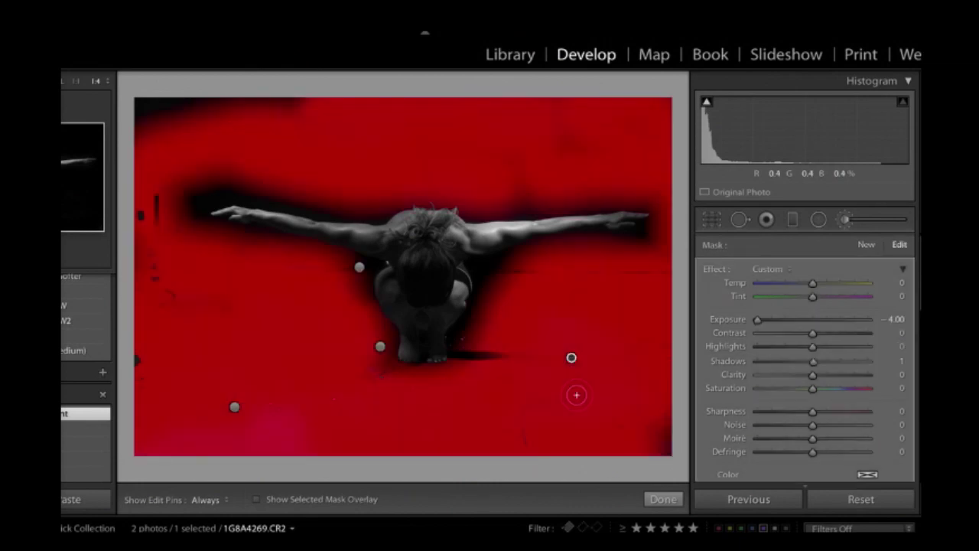
pyautogui.click(659, 498)
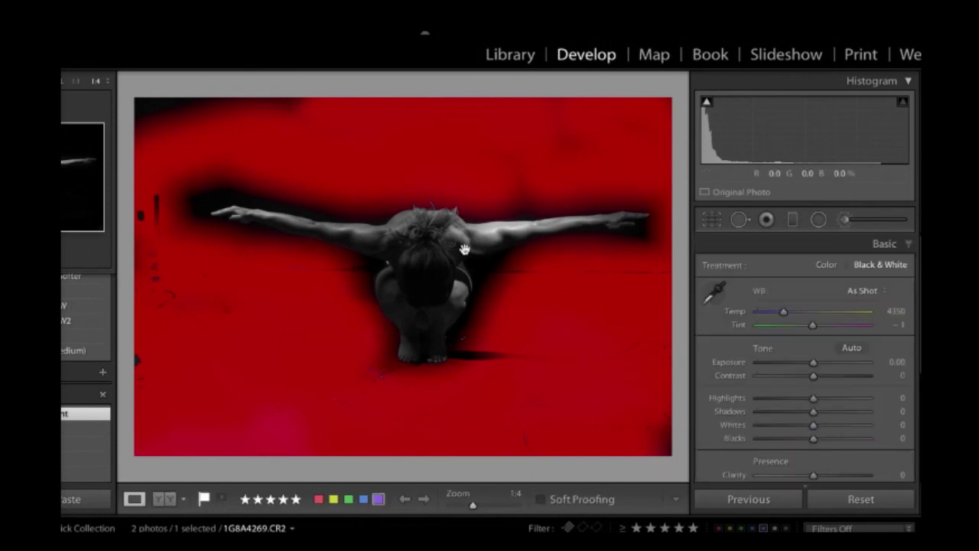
# - Add a darkening stroke on the lower-left floor, check it against the edit pins, and reopen the brush
pyautogui.click(843, 220)
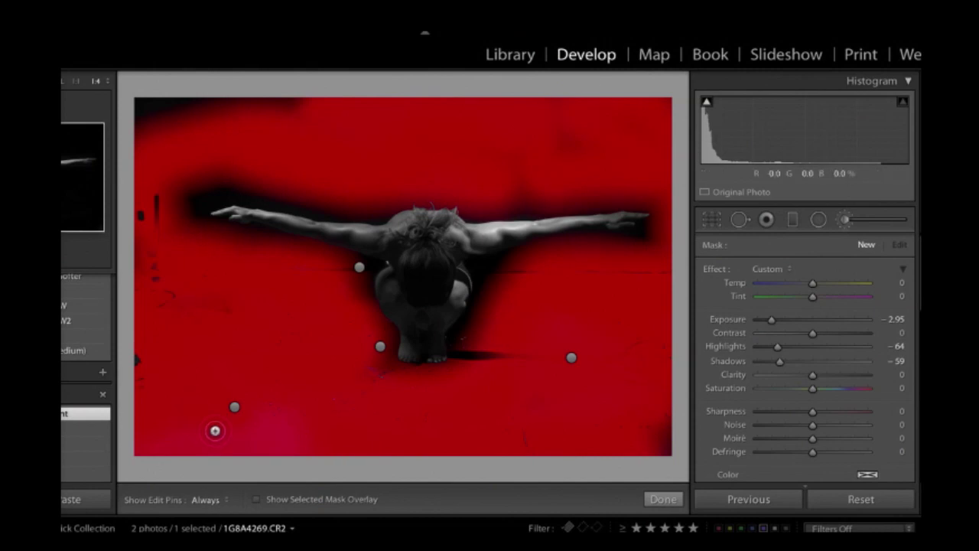
pyautogui.click(174, 408)
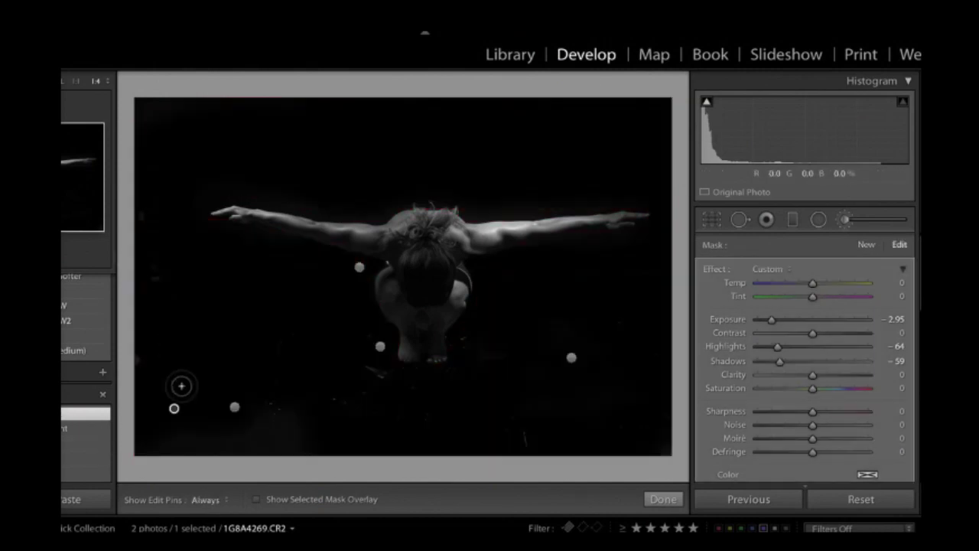
pyautogui.scroll(5, 179, 372)
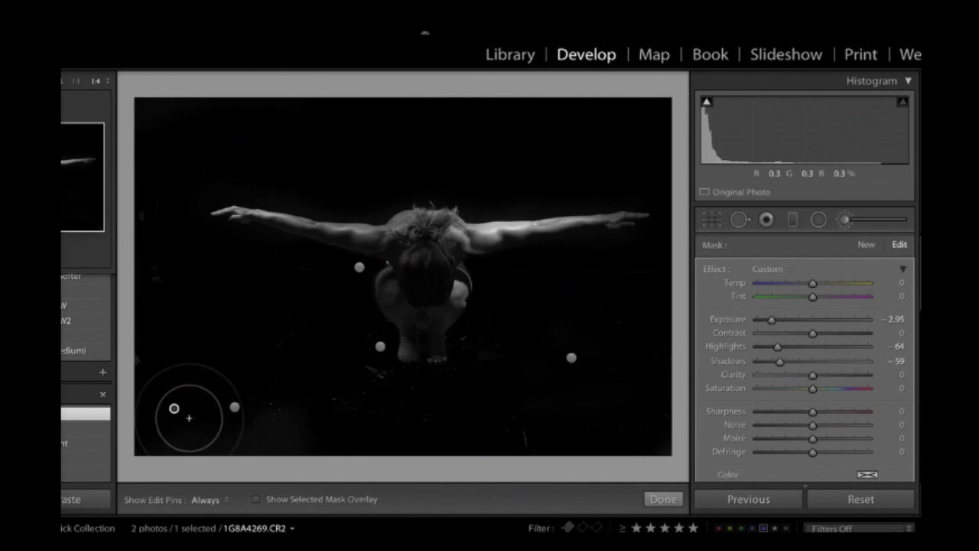
pyautogui.press('h')
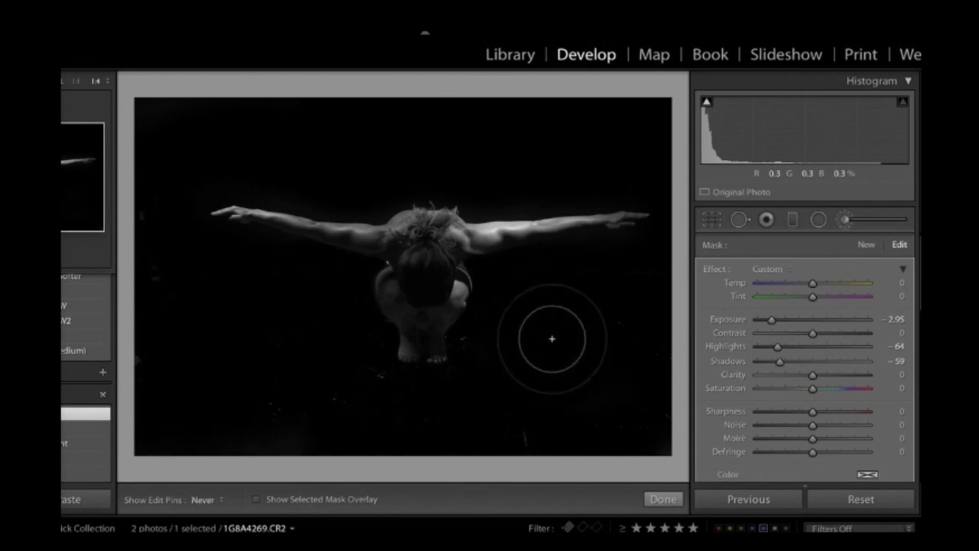
pyautogui.press('h')
pyautogui.press('h')
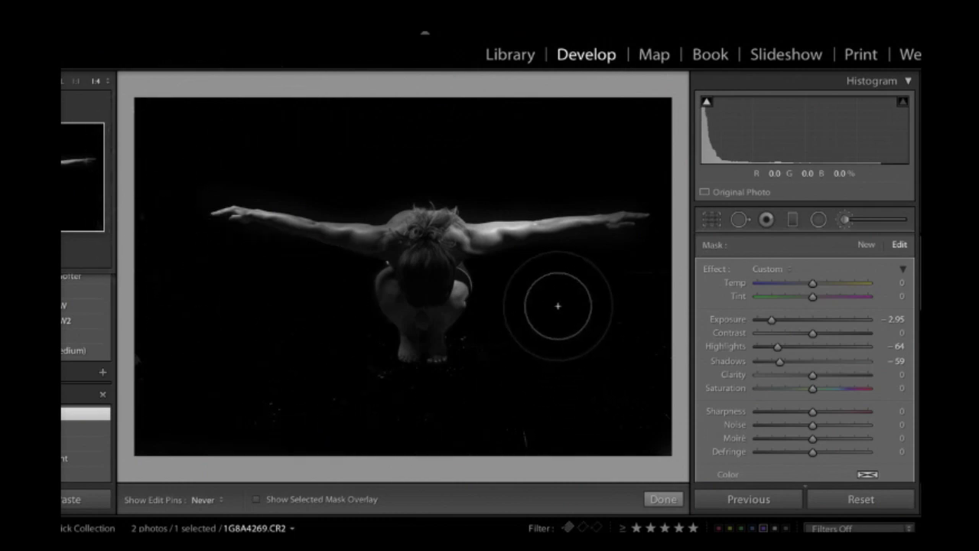
pyautogui.press('h')
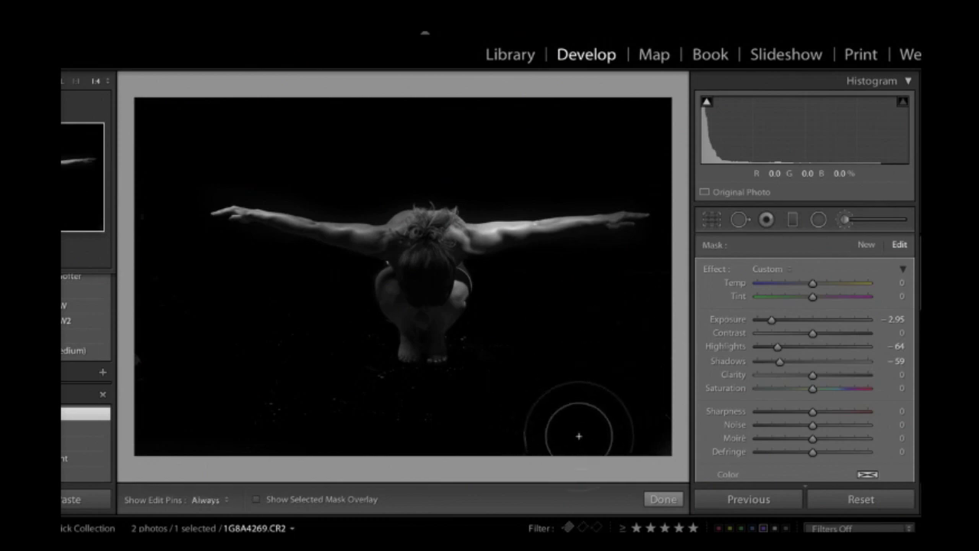
pyautogui.click(664, 499)
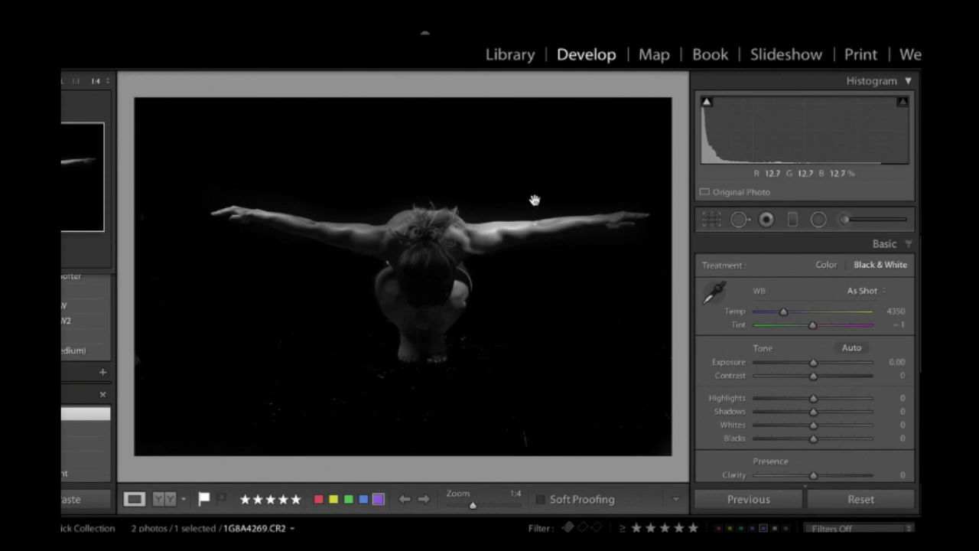
pyautogui.click(846, 219)
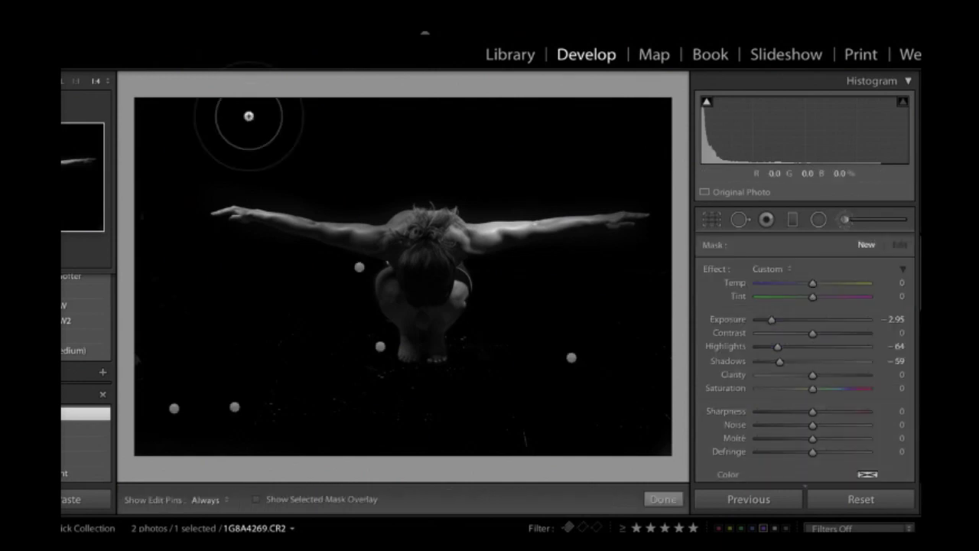
# - Set the view magnification to 1:2
pyautogui.click(75, 83)
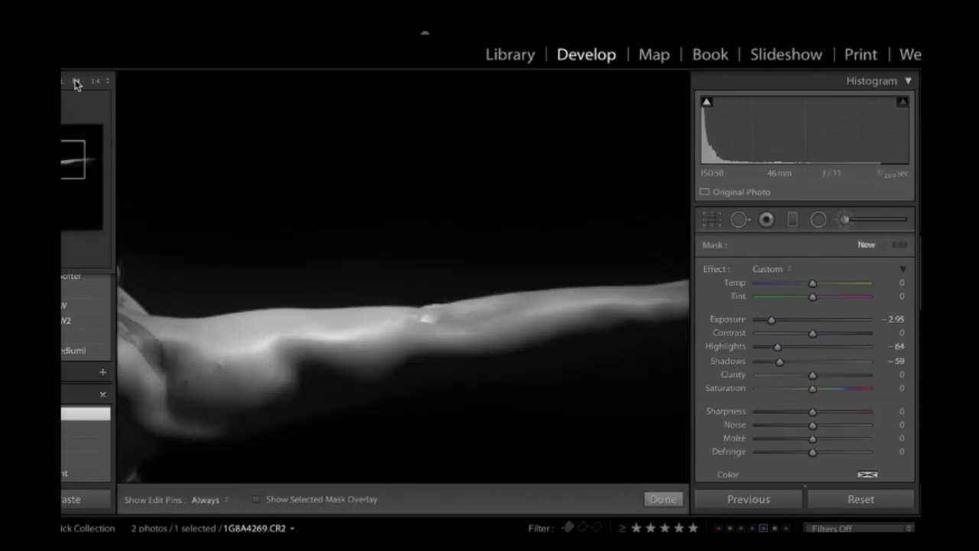
pyautogui.click(98, 81)
pyautogui.click(123, 129)
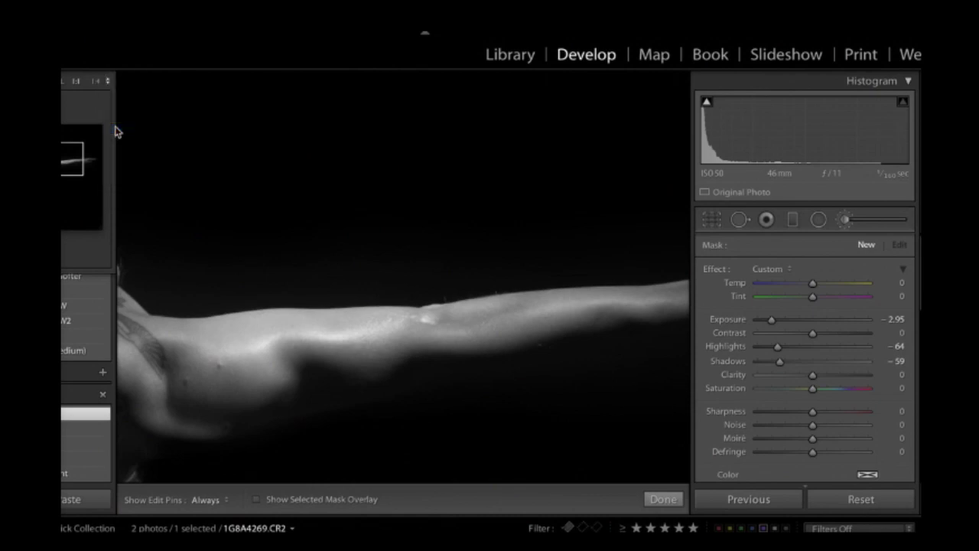
# - Pan across both outstretched arms and the crouching body to inspect them up close
pyautogui.moveTo(73, 157); pyautogui.dragTo(49, 167)
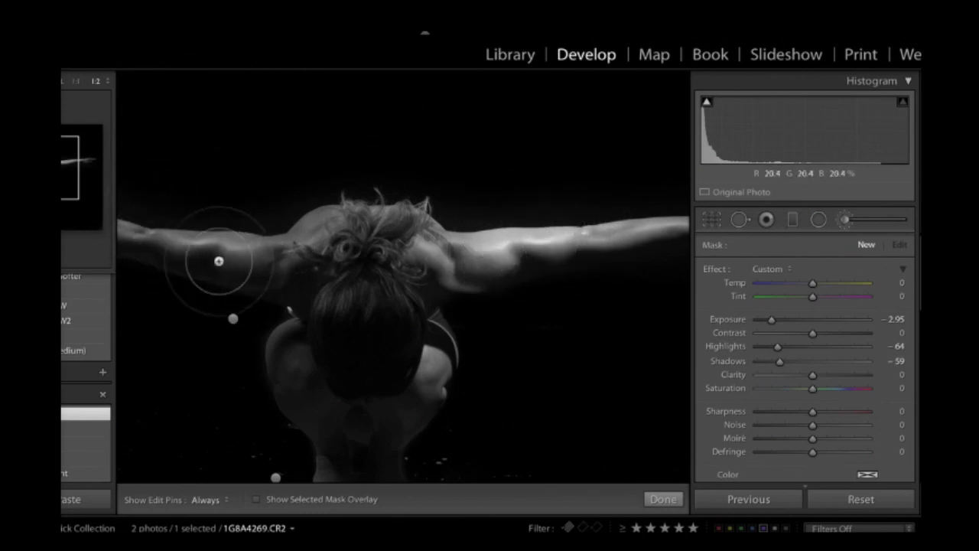
pyautogui.moveTo(70, 168)
pyautogui.mouseDown()
pyautogui.moveTo(74, 176)
pyautogui.moveTo(65, 169)
pyautogui.mouseUp()
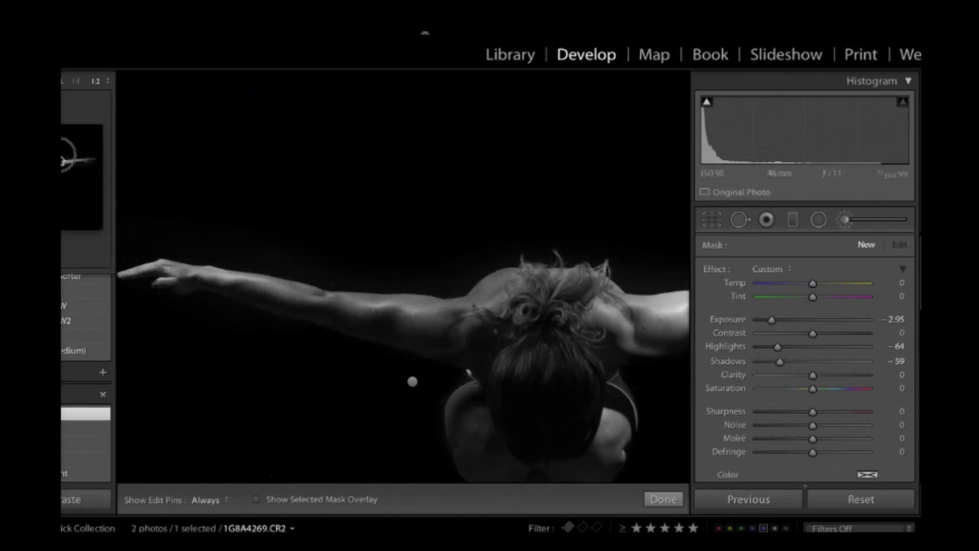
pyautogui.click(66, 151)
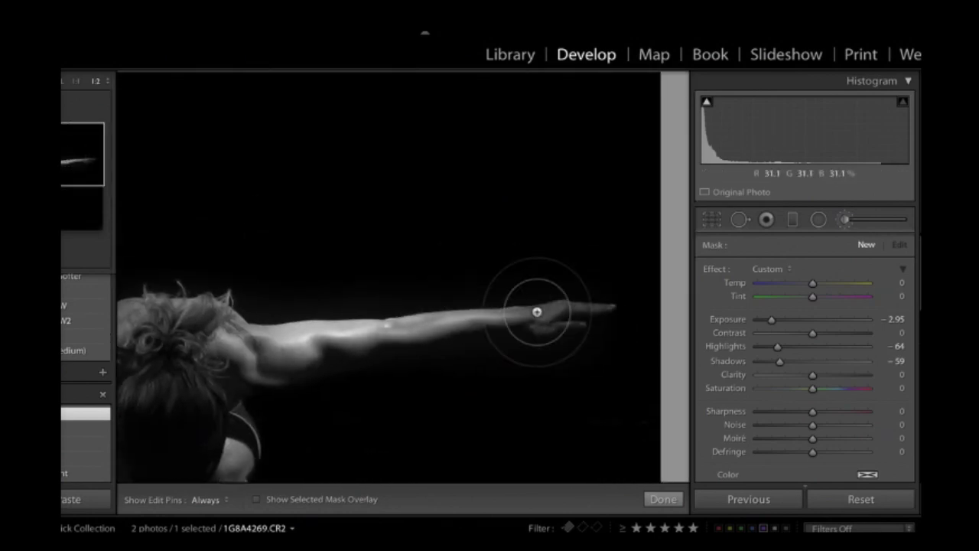
pyautogui.click(72, 174)
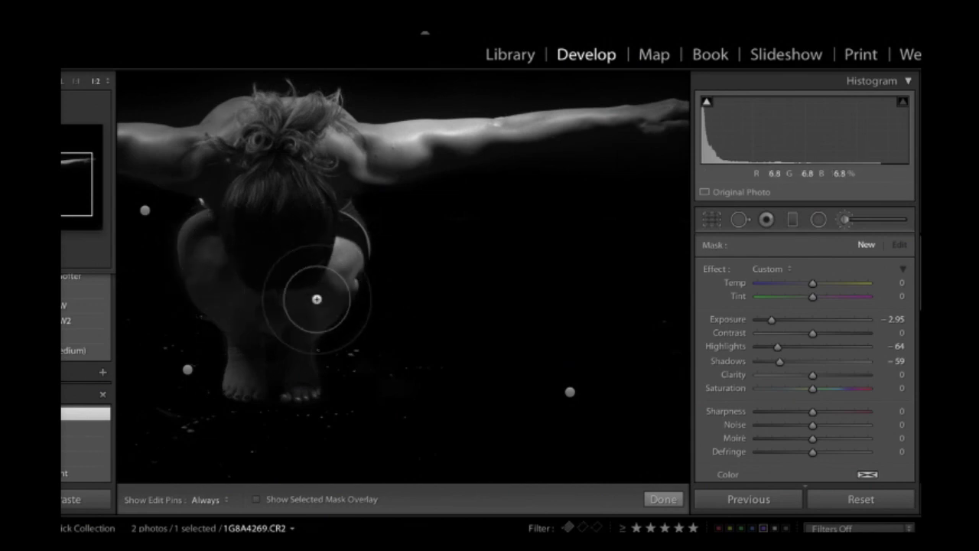
pyautogui.moveTo(64, 189); pyautogui.dragTo(49, 182)
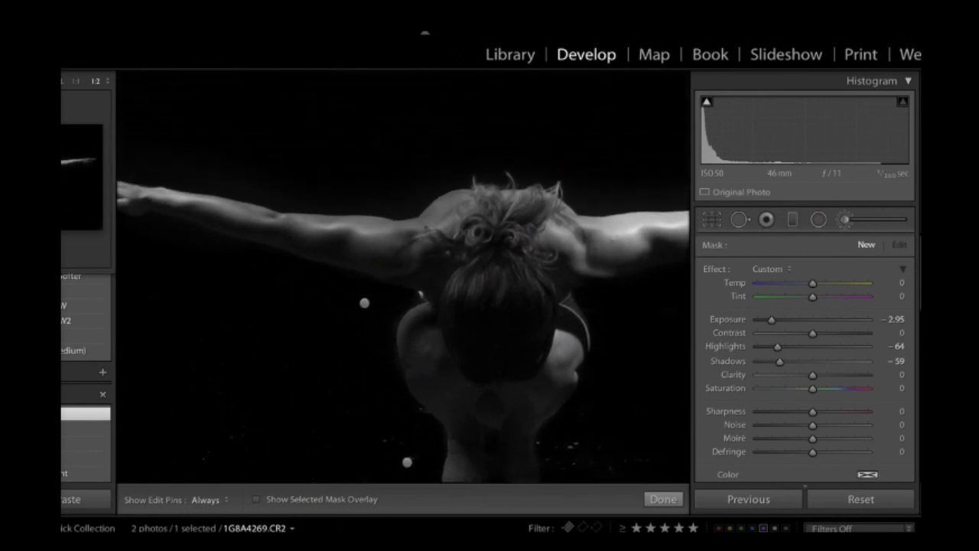
pyautogui.click(846, 219)
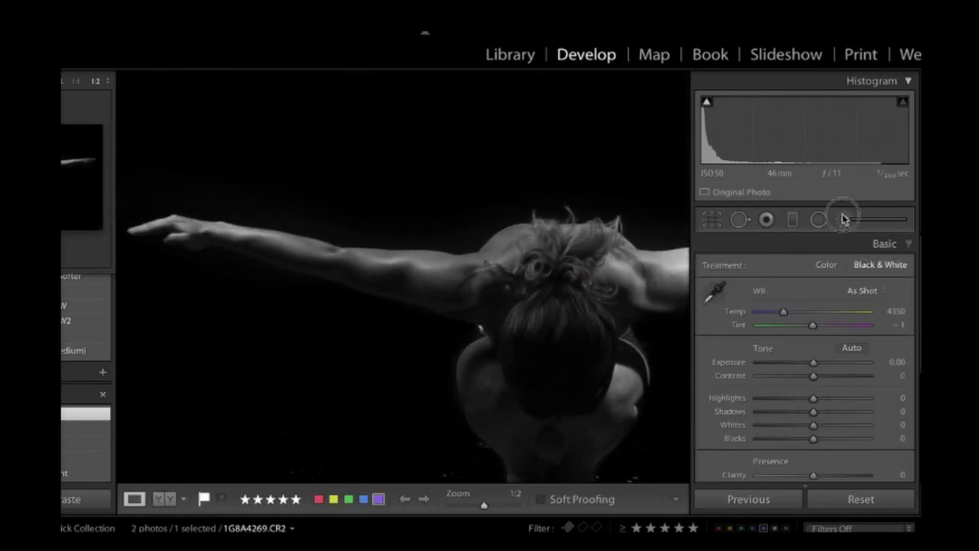
# - Start a new brush using the Highlights effect at 55, with brush size lowered from 22 to 19
pyautogui.click(845, 219)
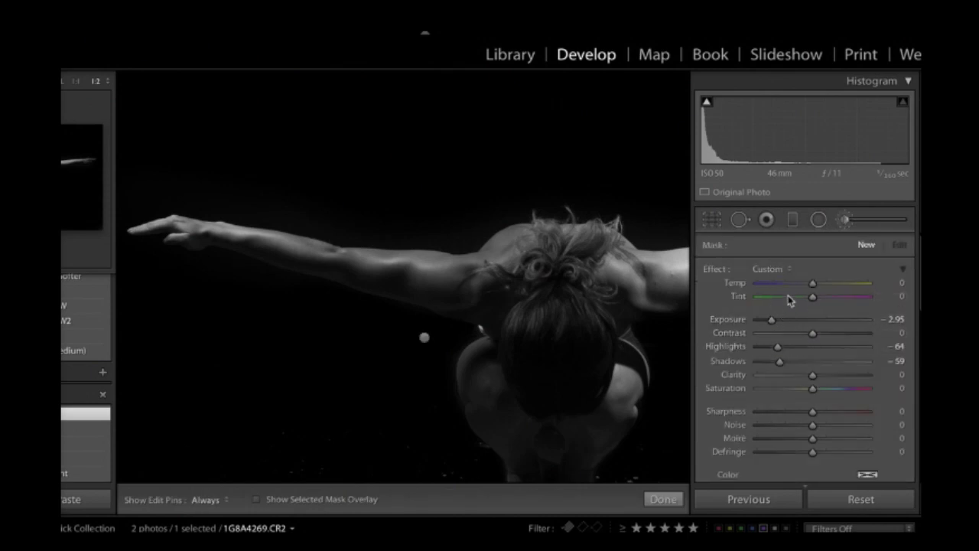
pyautogui.click(779, 268)
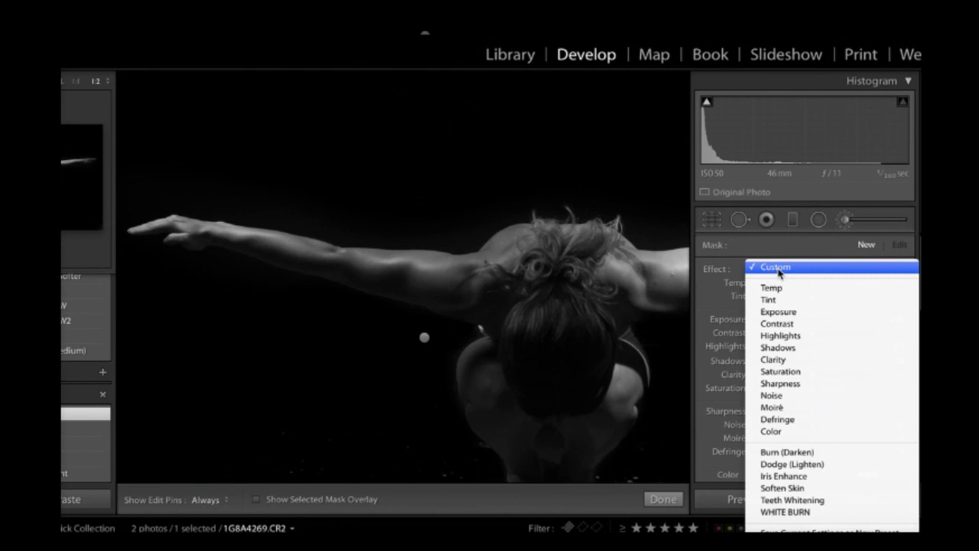
pyautogui.click(782, 336)
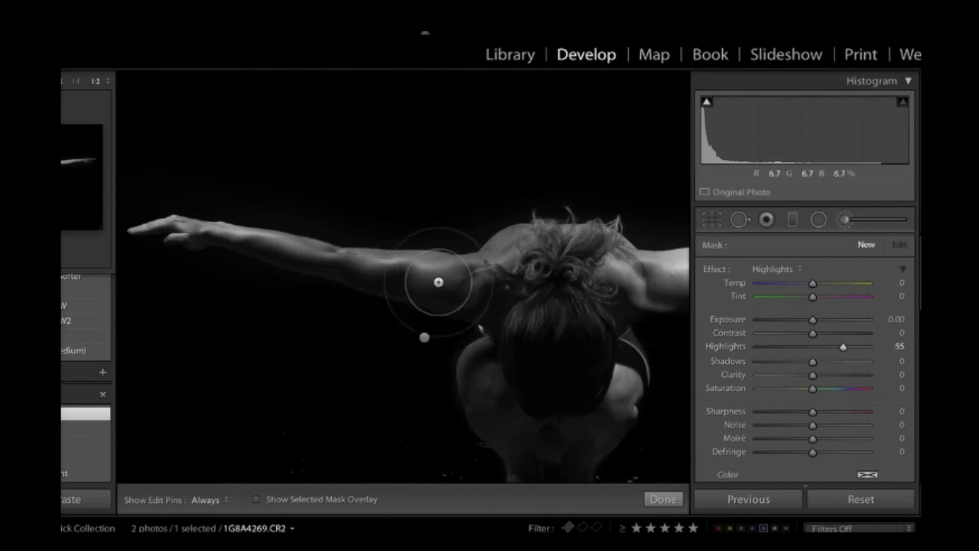
pyautogui.scroll(-3, 754, 361)
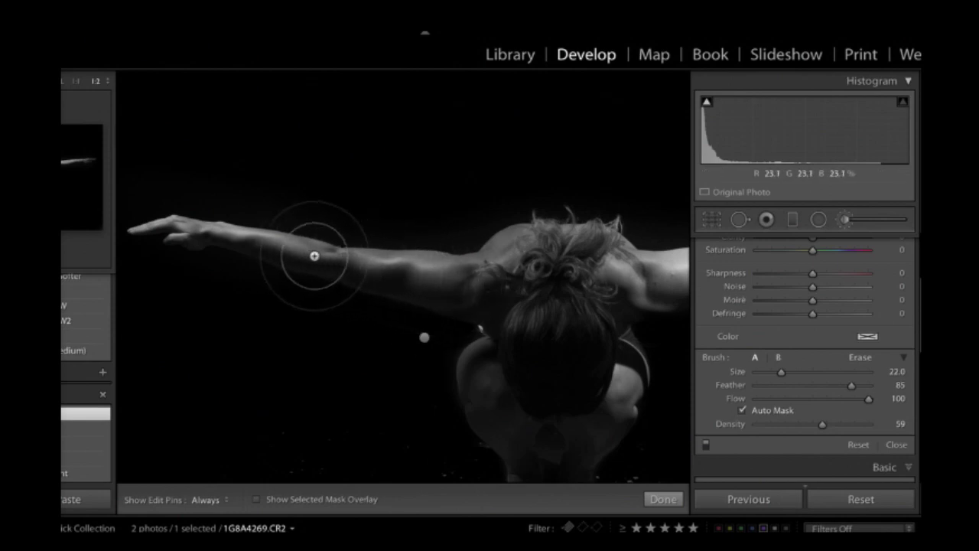
pyautogui.scroll(-3, 383, 264)
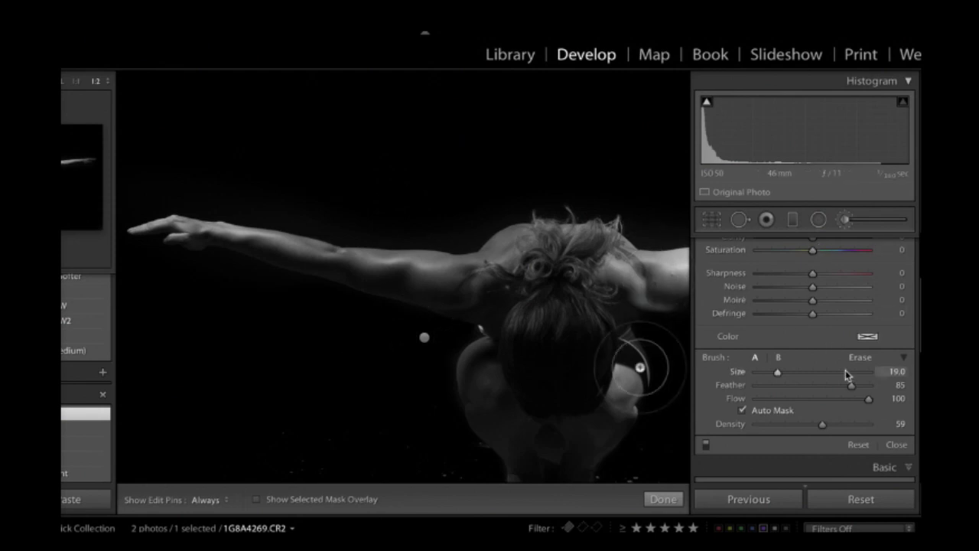
pyautogui.scroll(5, 847, 371)
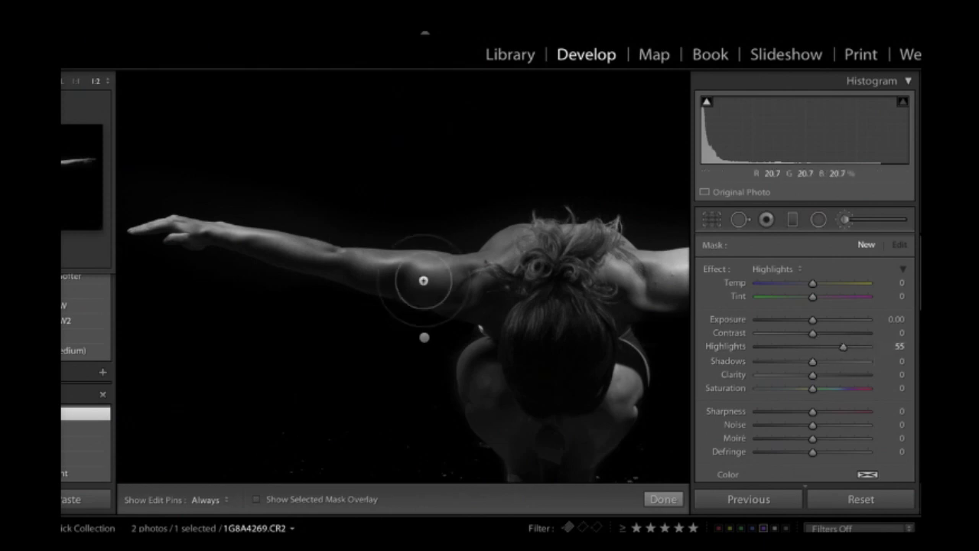
# - Paint a highlight boost along the left arm from elbow to shoulder and raise Highlights to 75
pyautogui.press('h')
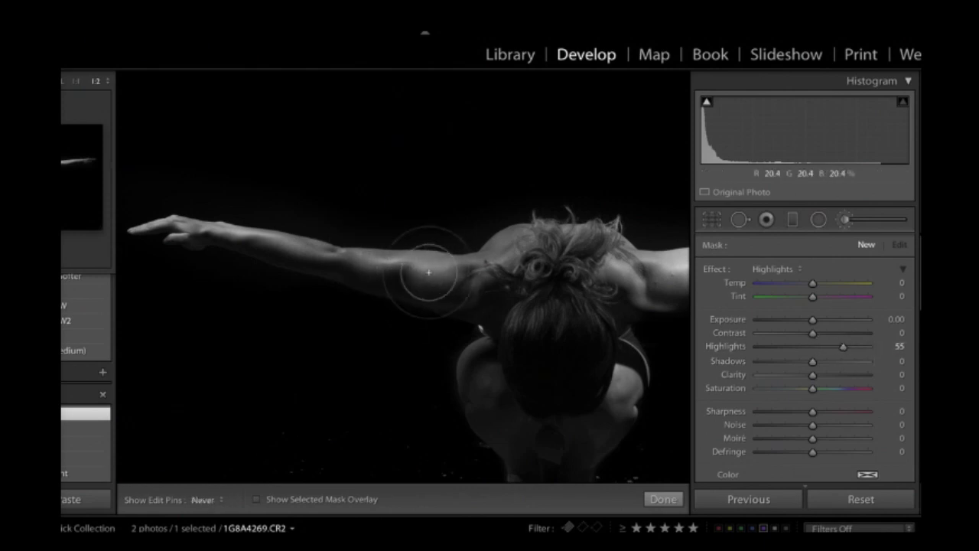
pyautogui.moveTo(344, 261)
pyautogui.mouseDown()
pyautogui.moveTo(273, 251)
pyautogui.moveTo(459, 281)
pyautogui.moveTo(495, 219)
pyautogui.moveTo(467, 272)
pyautogui.moveTo(447, 273)
pyautogui.mouseUp()
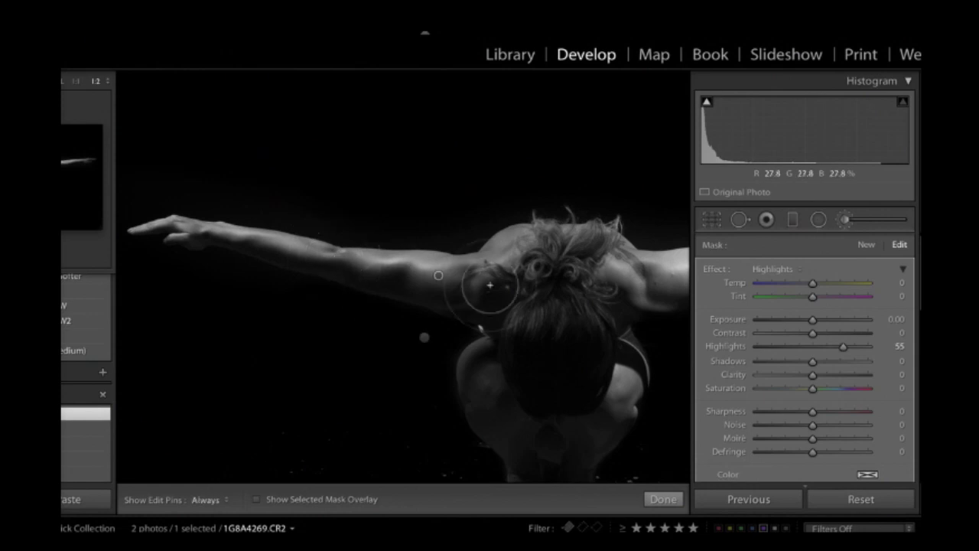
pyautogui.moveTo(833, 349)
pyautogui.mouseDown()
pyautogui.moveTo(816, 349)
pyautogui.moveTo(850, 351)
pyautogui.mouseUp()
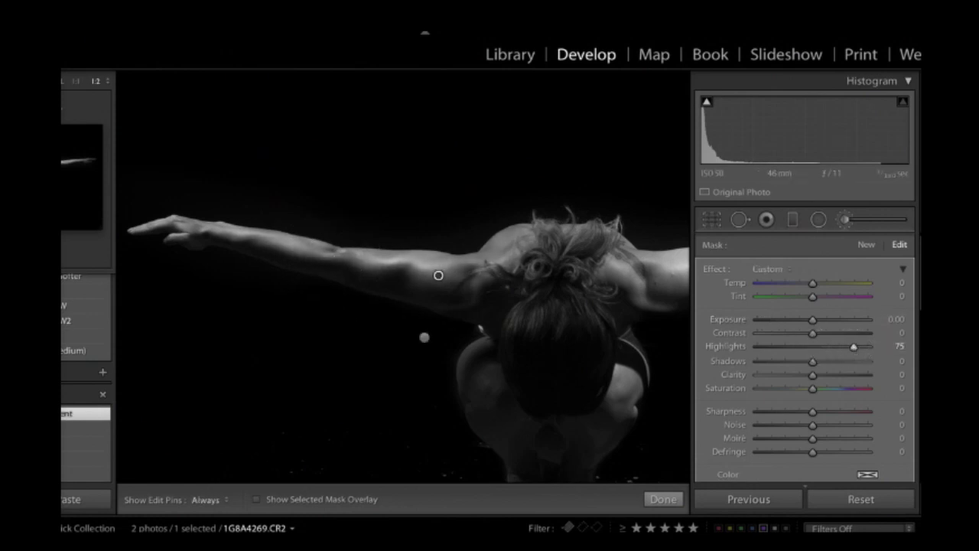
# - Compare the brightened arms and body with and without edit pins, then close the brush
pyautogui.click(70, 165)
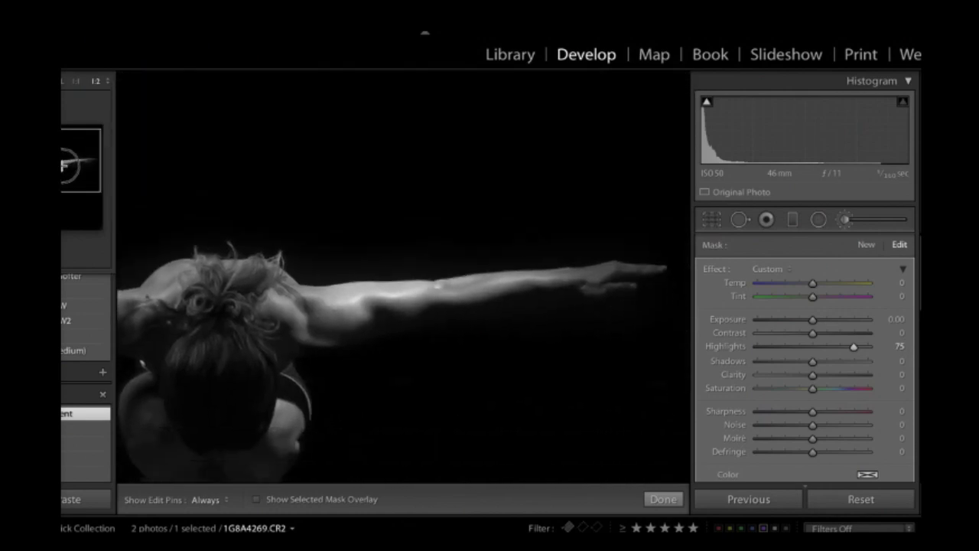
pyautogui.press('h')
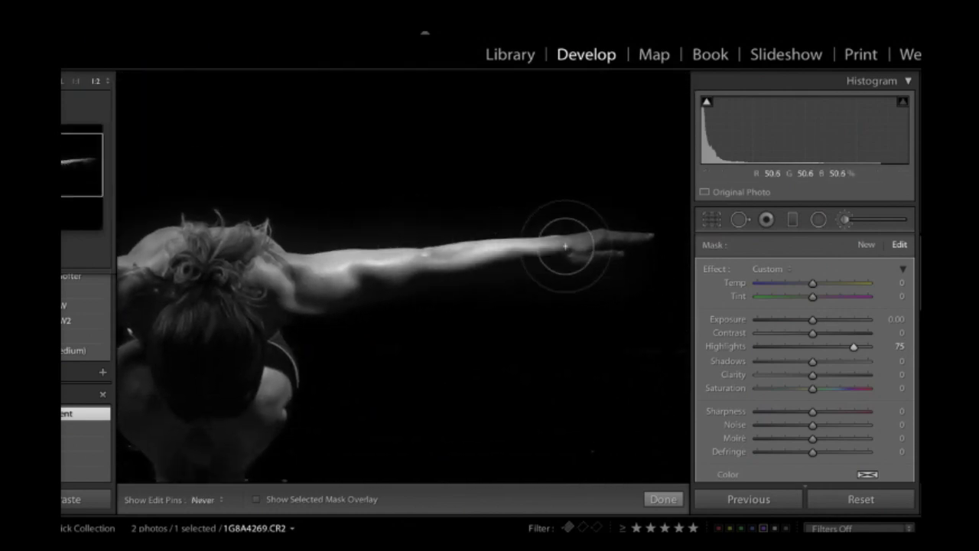
pyautogui.press('h')
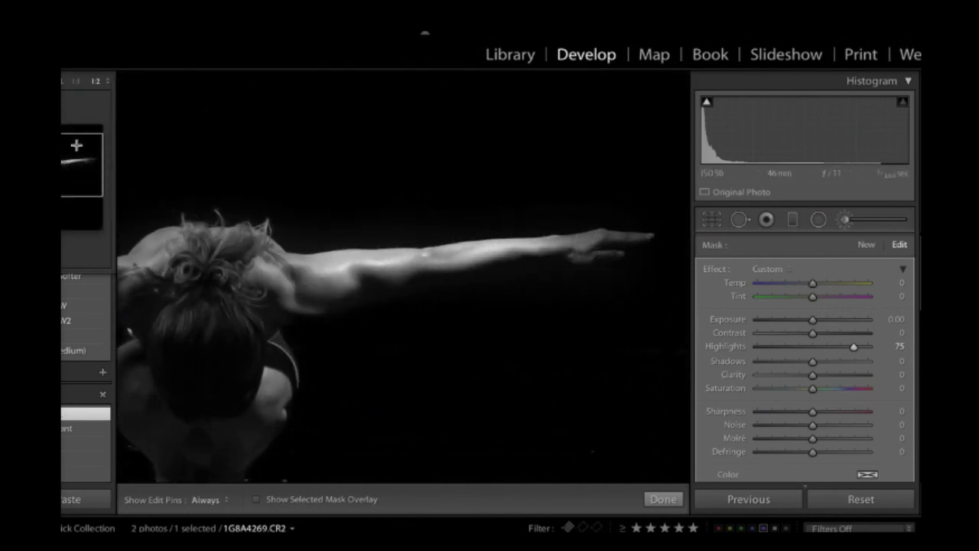
pyautogui.click(71, 162)
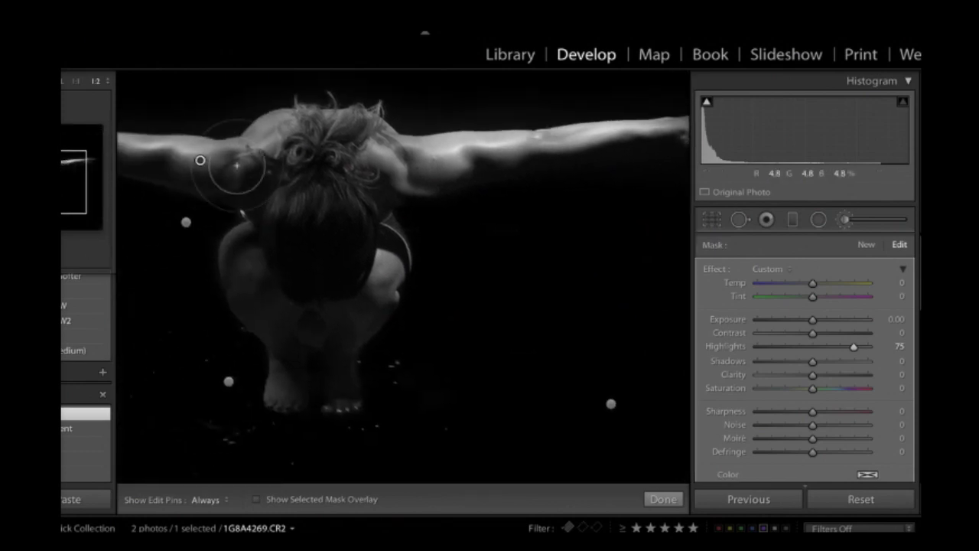
pyautogui.press('h')
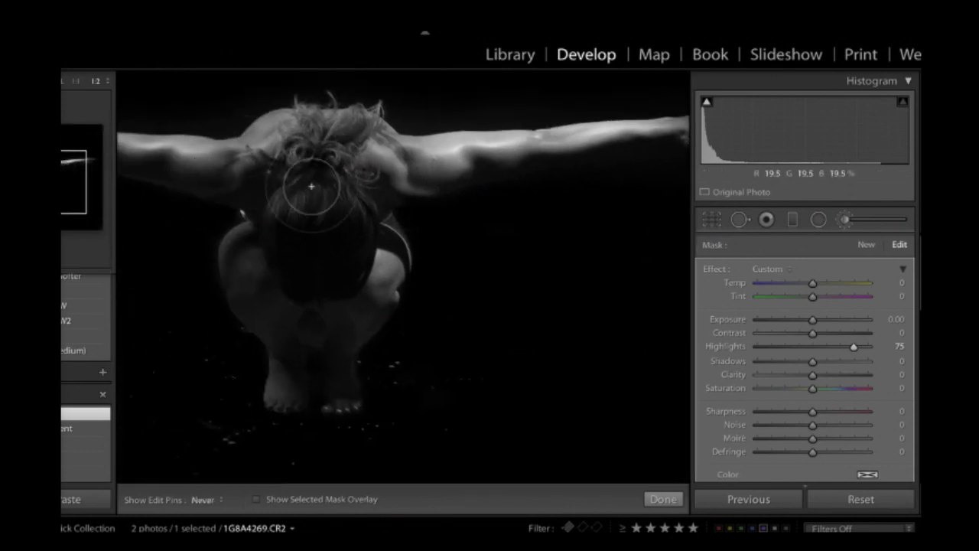
pyautogui.press('h')
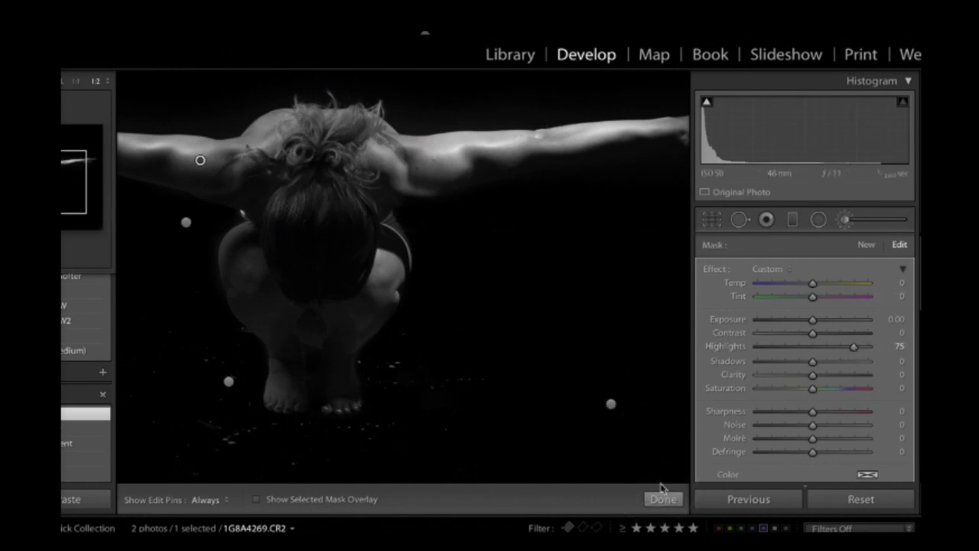
pyautogui.press('h')
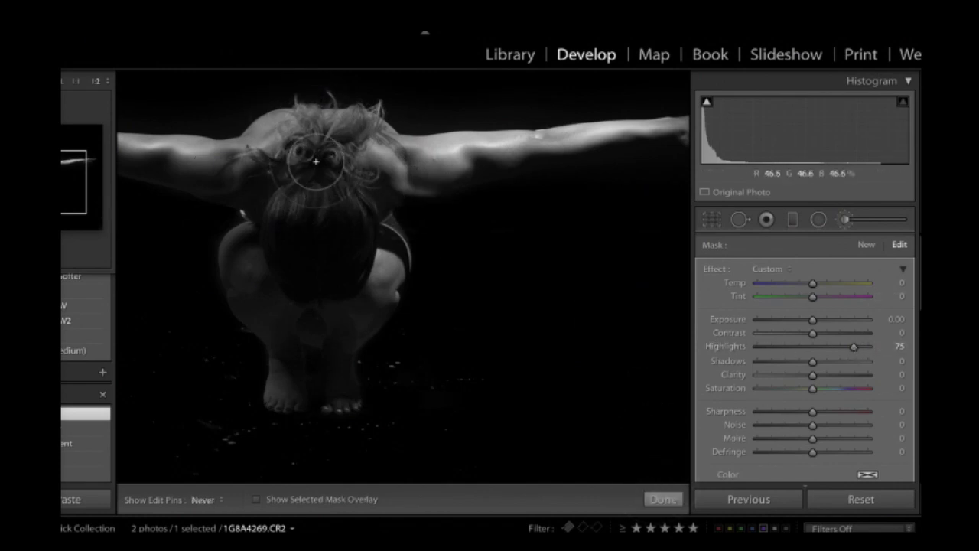
pyautogui.press('h')
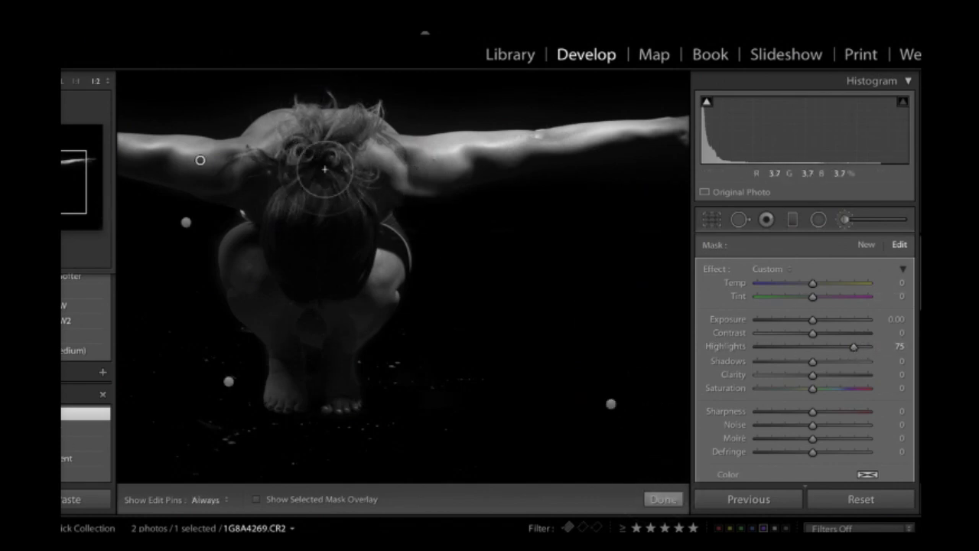
pyautogui.click(661, 501)
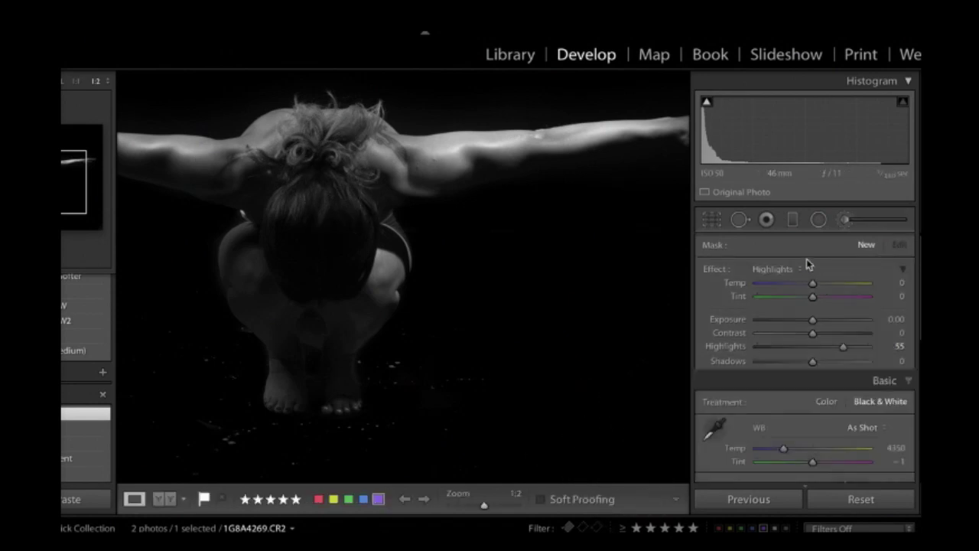
# - Select the hair brush stroke and set it to Contrast +47, Highlights +76 and Shadows +37
pyautogui.click(843, 222)
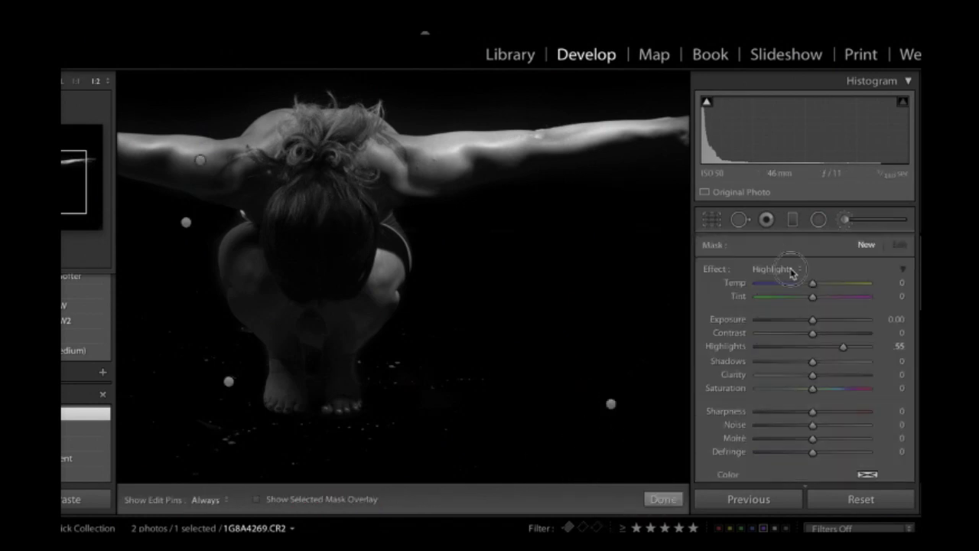
pyautogui.click(792, 272)
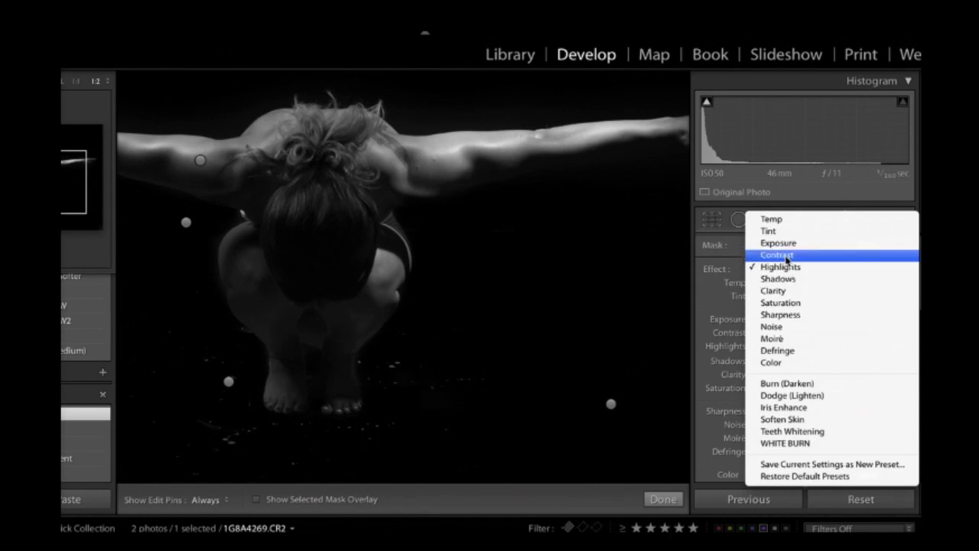
pyautogui.click(785, 256)
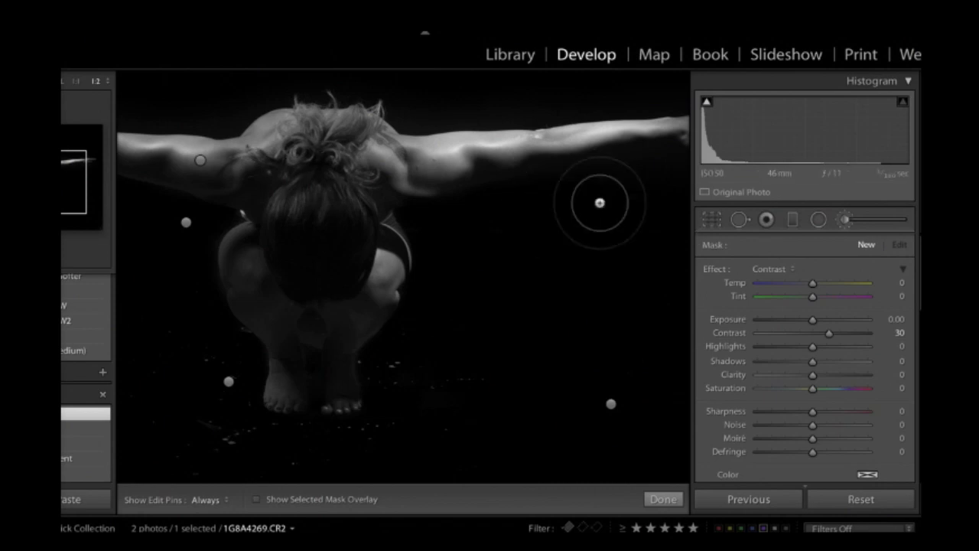
pyautogui.press('h')
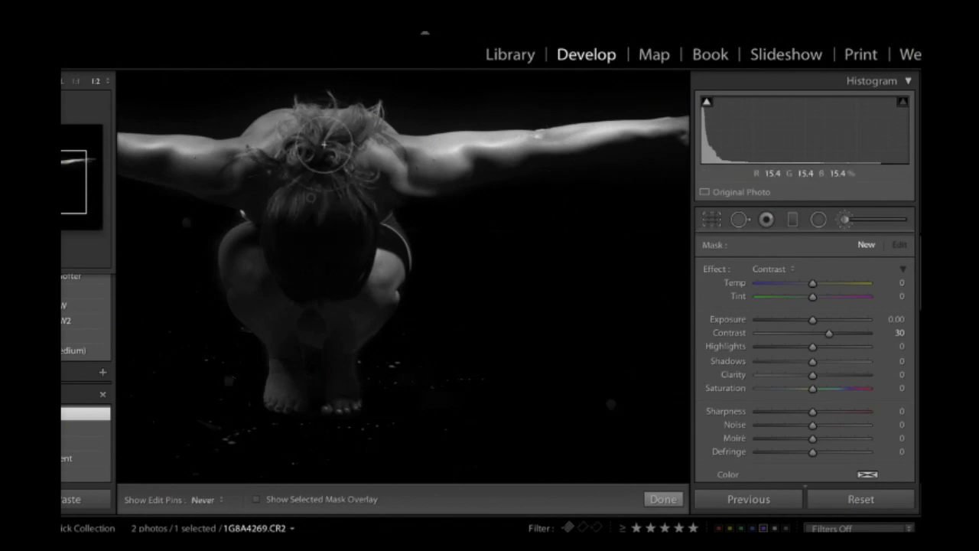
pyautogui.press('h')
pyautogui.click(311, 198)
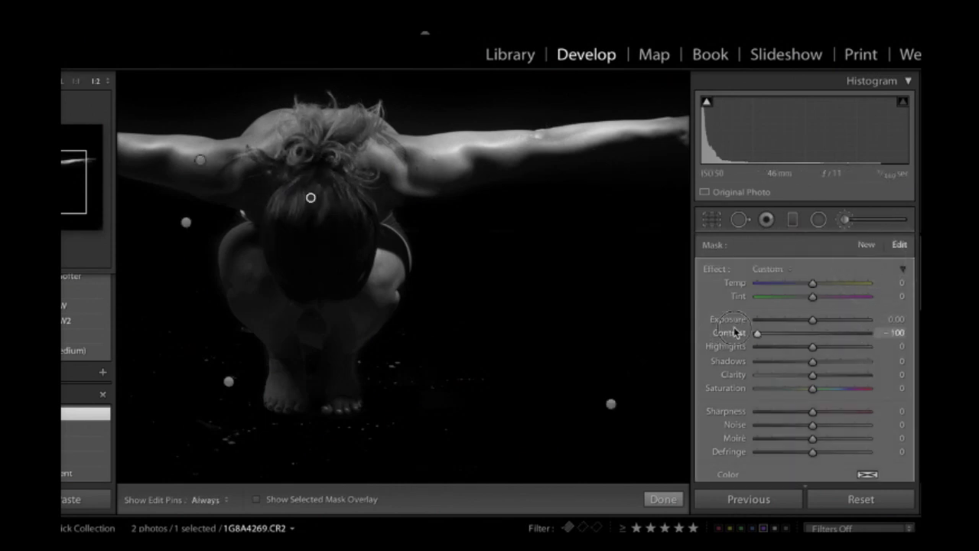
pyautogui.moveTo(869, 329); pyautogui.dragTo(861, 331)
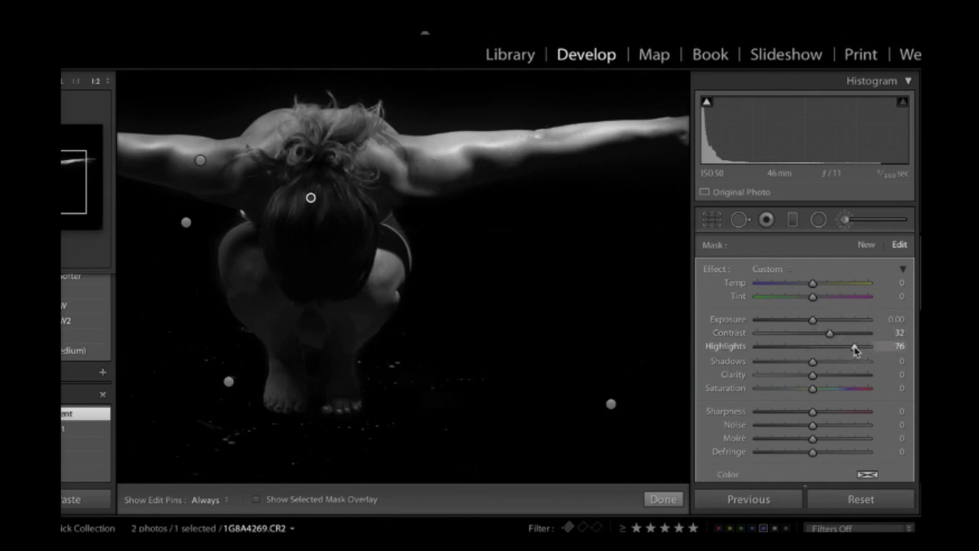
pyautogui.moveTo(831, 335); pyautogui.dragTo(842, 339)
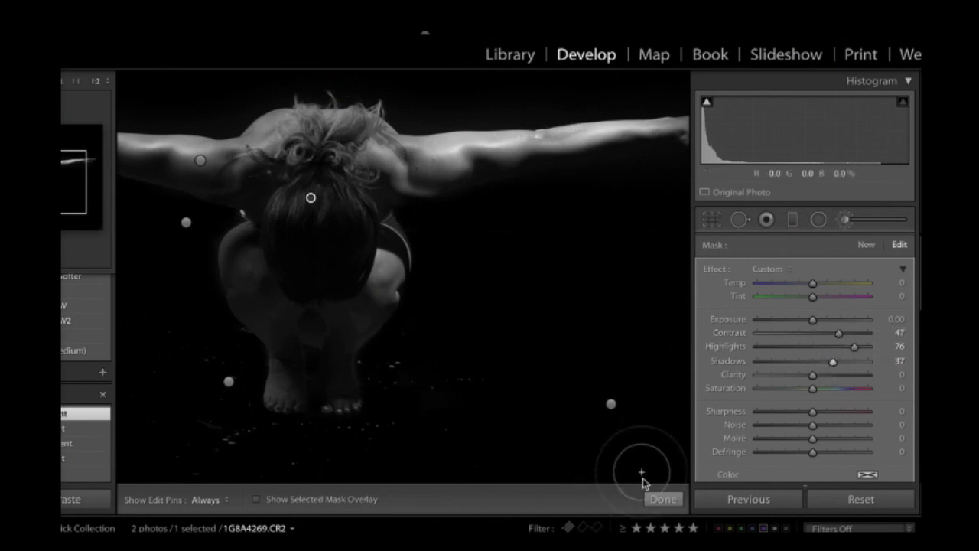
pyautogui.click(663, 498)
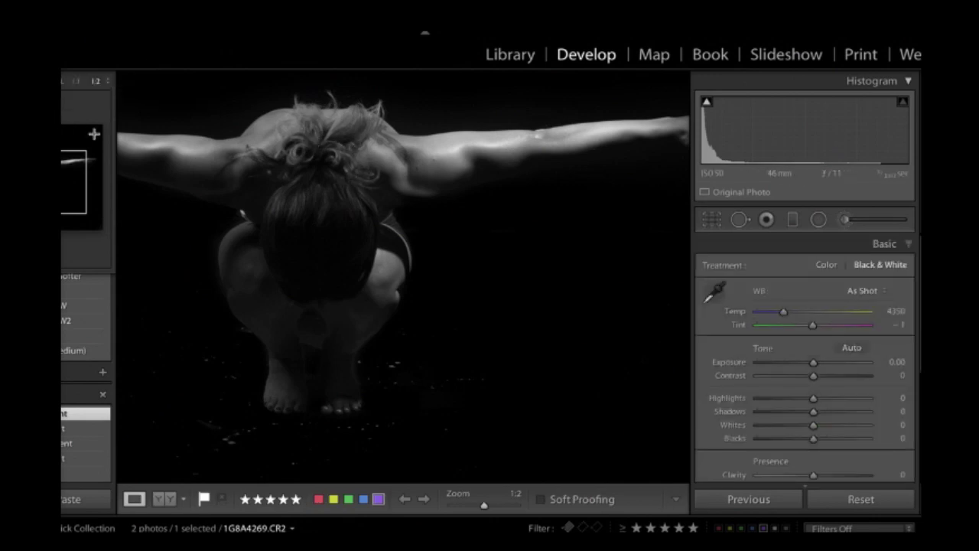
# - Paint a new Highlights +55 brush stroke over the knees and lower legs
pyautogui.click(844, 222)
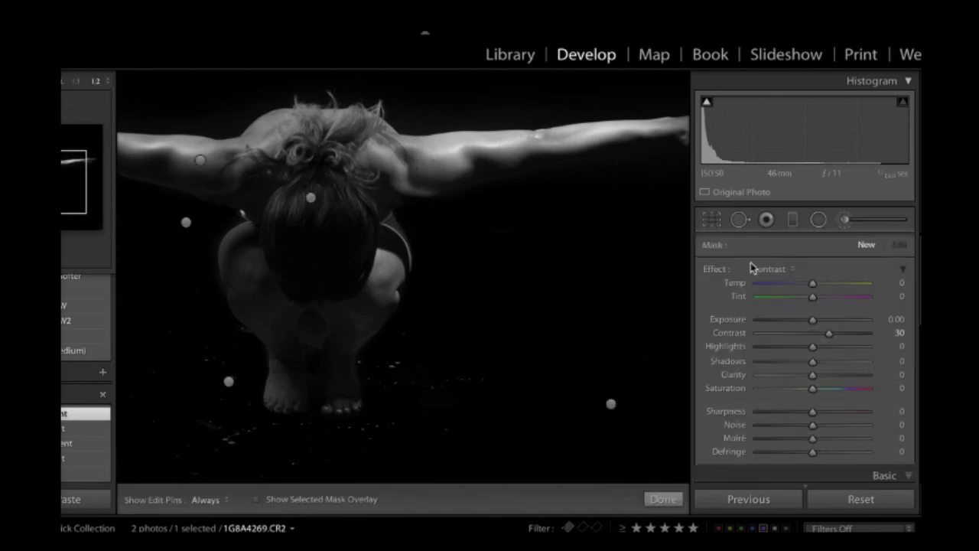
pyautogui.click(773, 268)
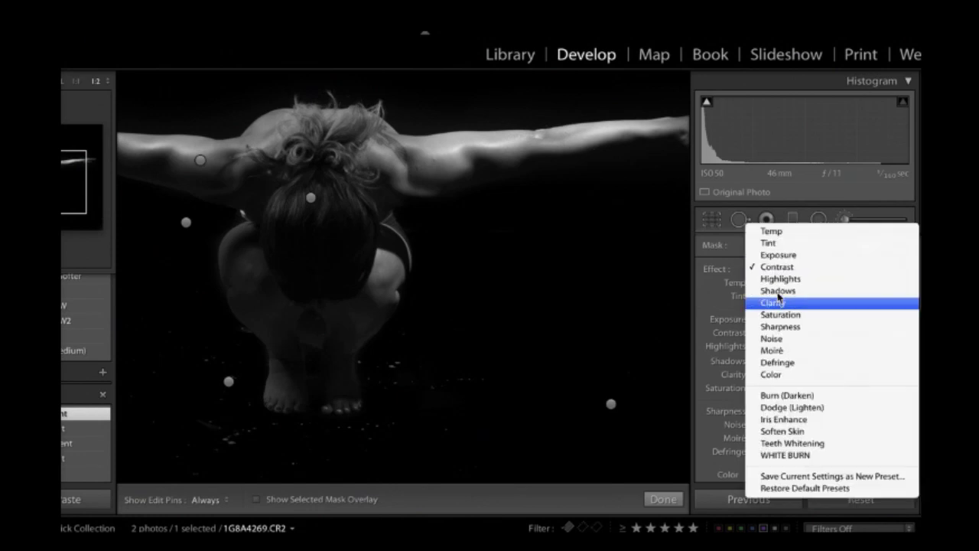
pyautogui.click(777, 267)
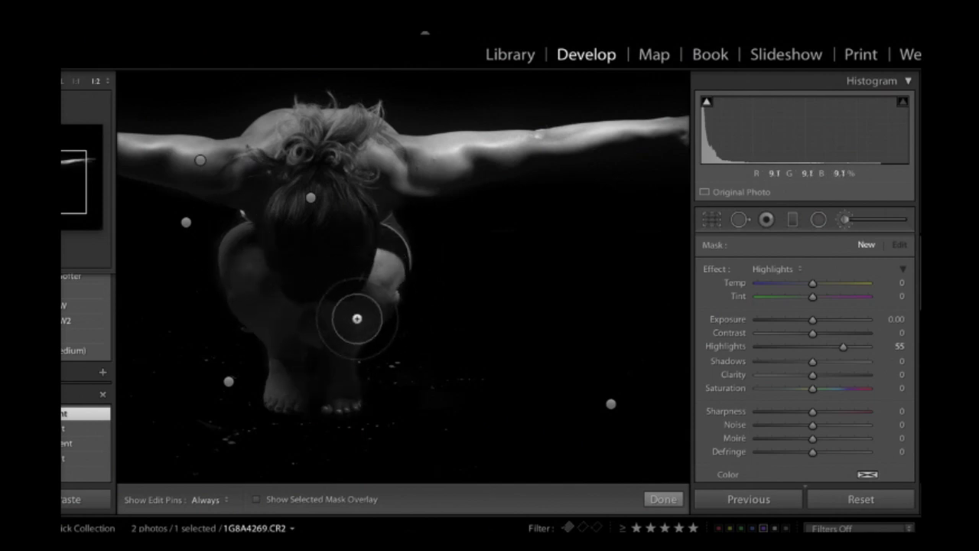
pyautogui.press('h')
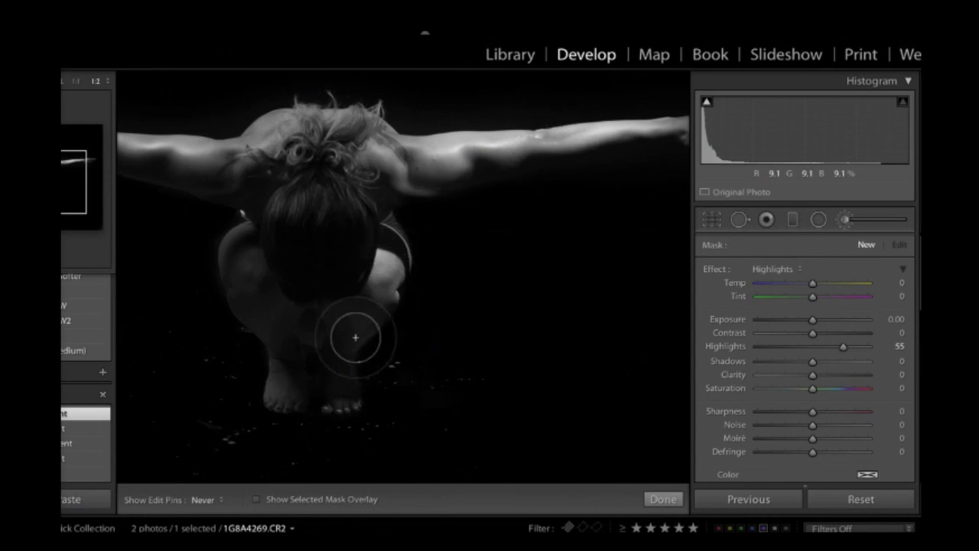
pyautogui.press('h')
pyautogui.press('h')
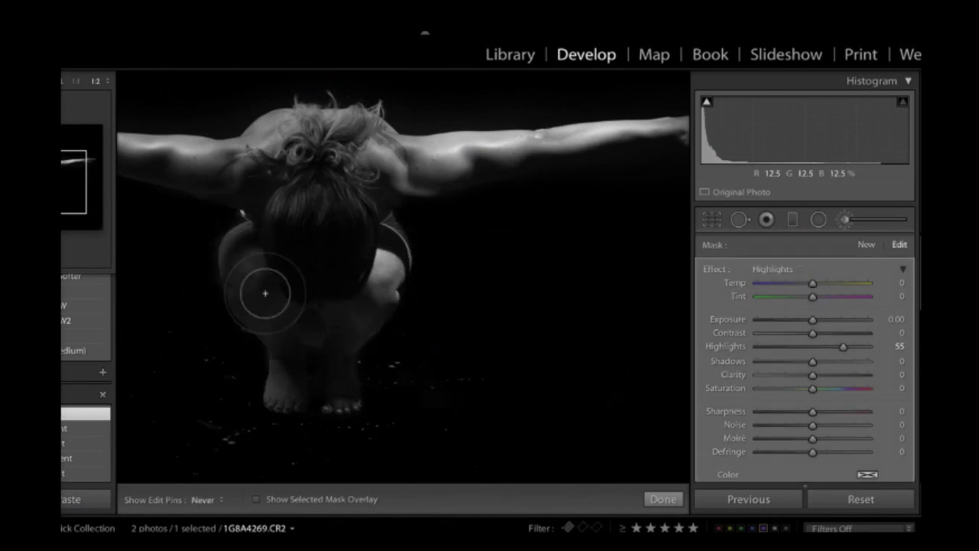
pyautogui.press('h')
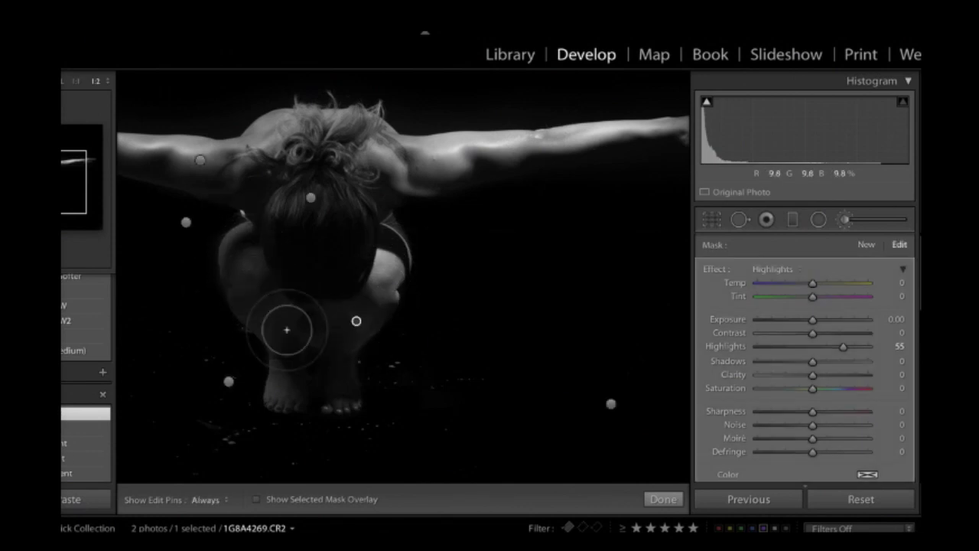
pyautogui.click(677, 501)
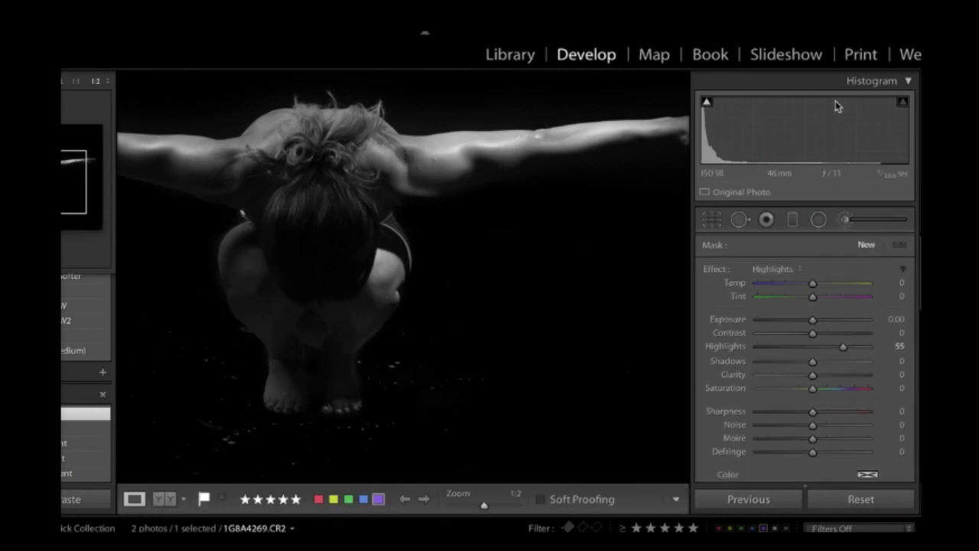
pyautogui.click(847, 220)
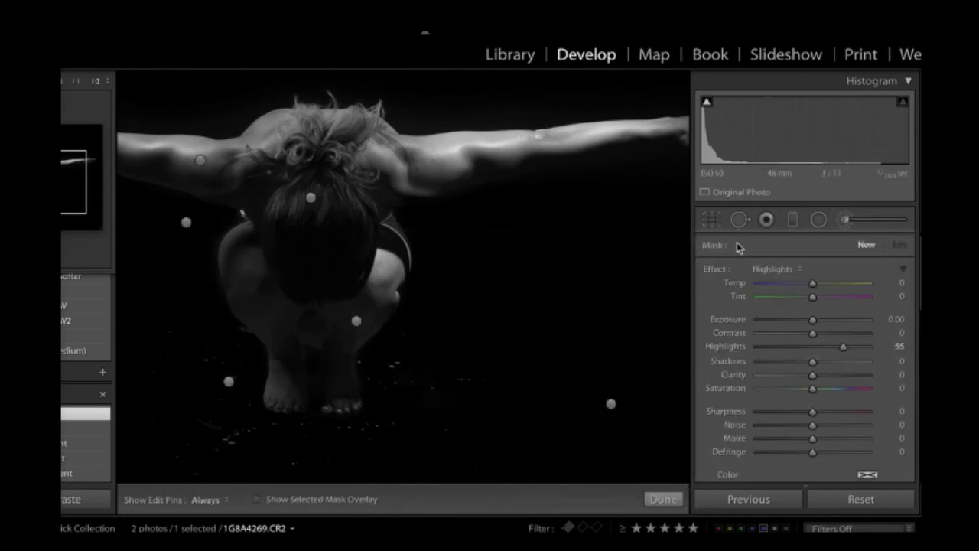
# - Brush a +1.76 exposure lift onto the crouching figure's left thigh and finish brushing
pyautogui.click(814, 346)
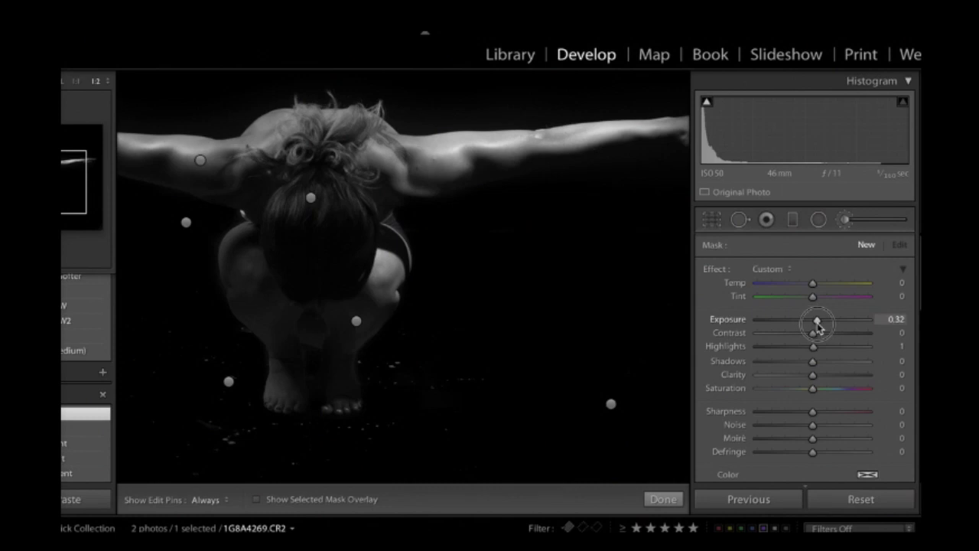
pyautogui.moveTo(817, 325); pyautogui.dragTo(816, 323)
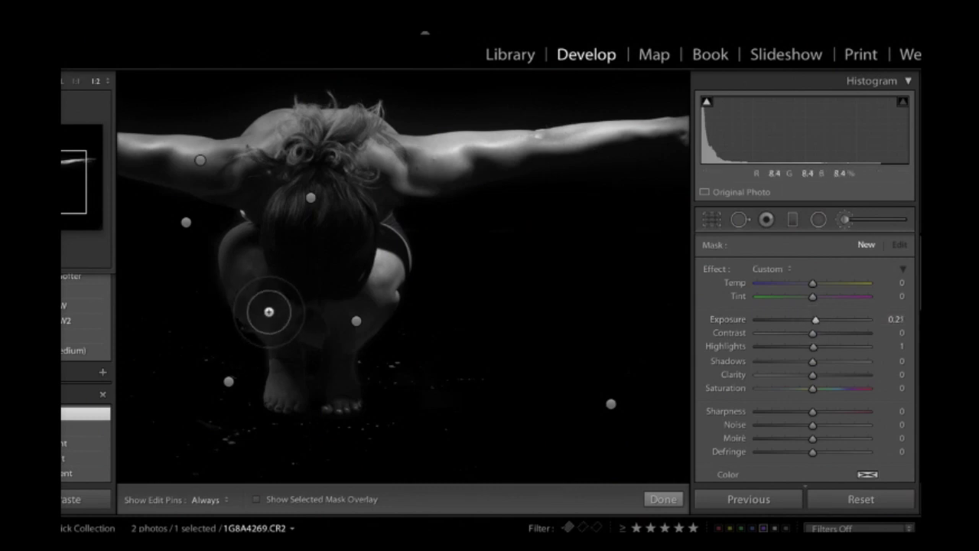
pyautogui.press('h')
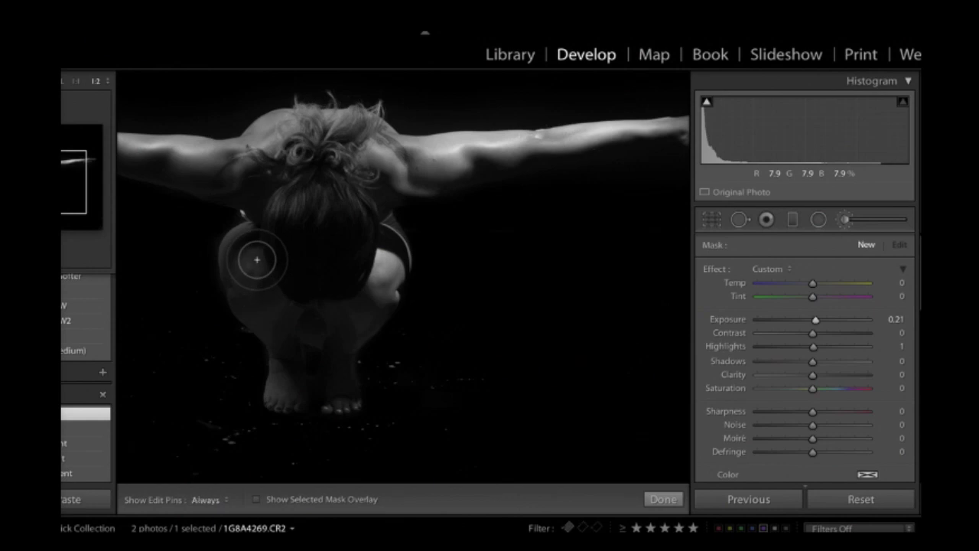
pyautogui.press('h')
pyautogui.press('h')
pyautogui.press('h')
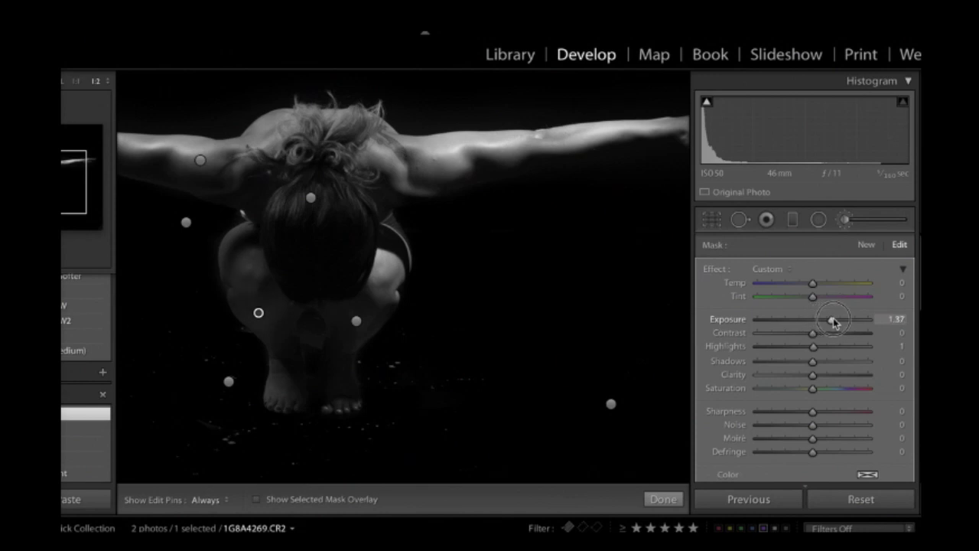
pyautogui.moveTo(833, 319); pyautogui.dragTo(841, 319)
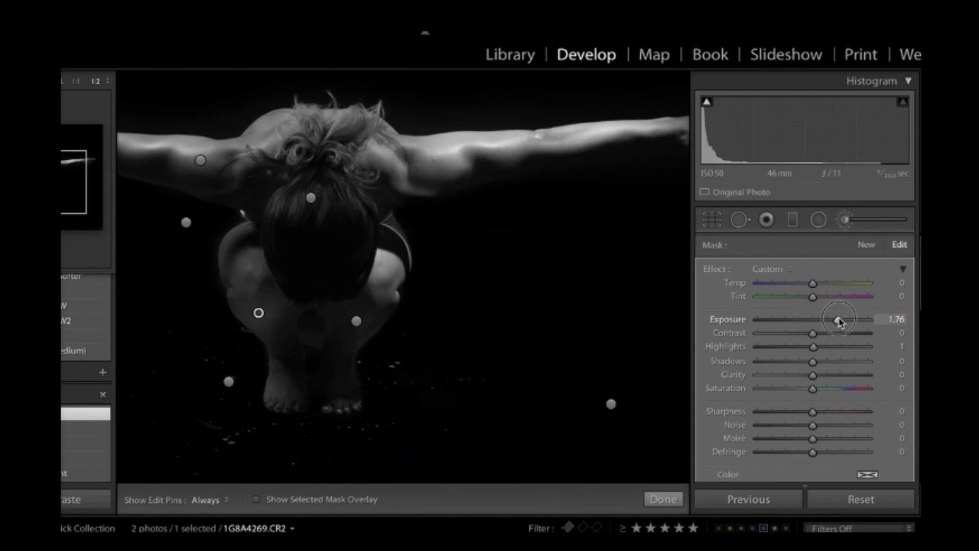
pyautogui.click(662, 499)
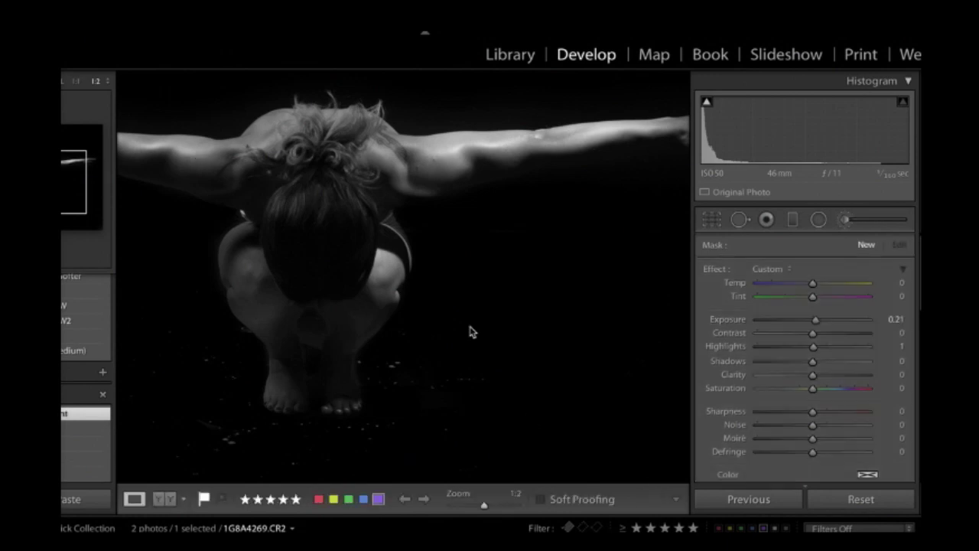
# - Zoom the photo to 1:2 and bring the floor below the feet into view
pyautogui.click(188, 274)
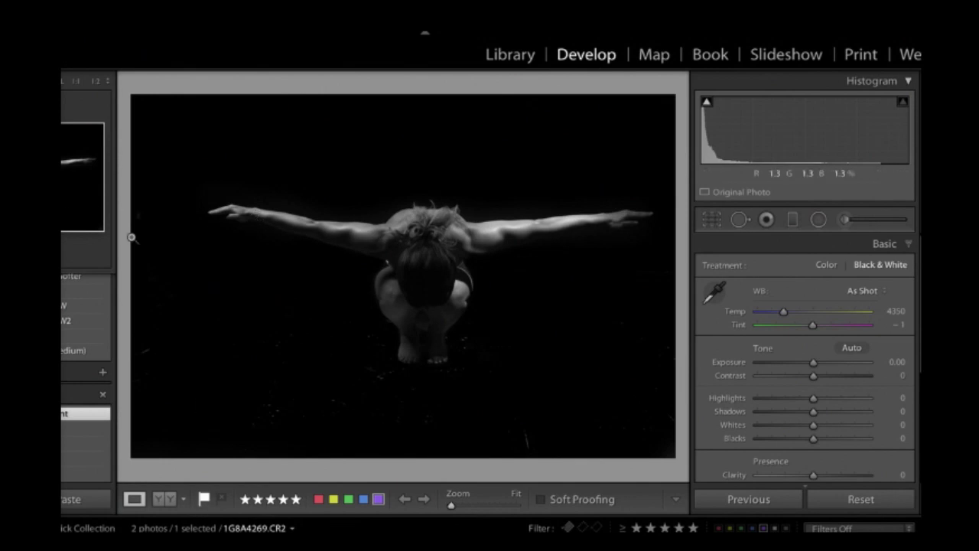
pyautogui.click(96, 82)
pyautogui.moveTo(67, 175); pyautogui.dragTo(67, 196)
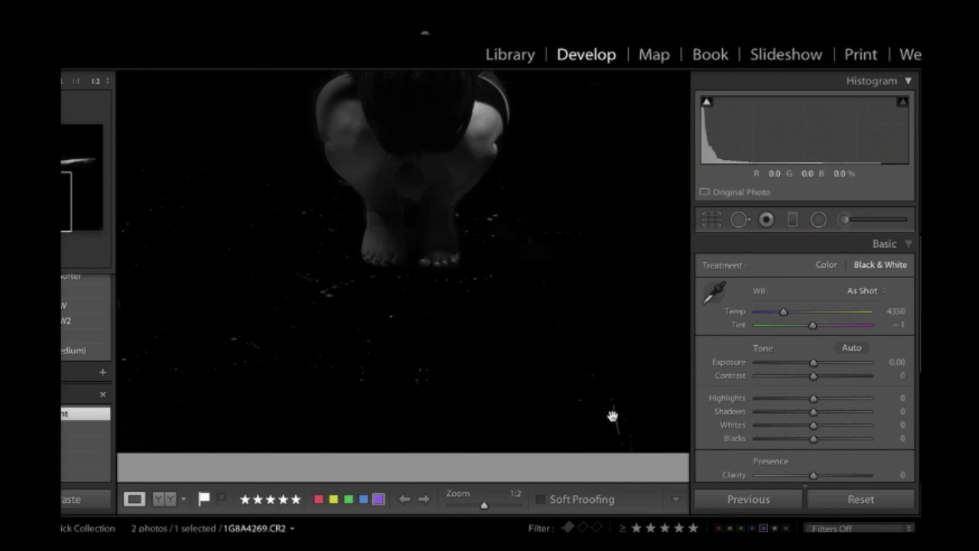
# - Set up a new brush with Exposure -4, Highlights -100 and Shadows -100
pyautogui.click(845, 220)
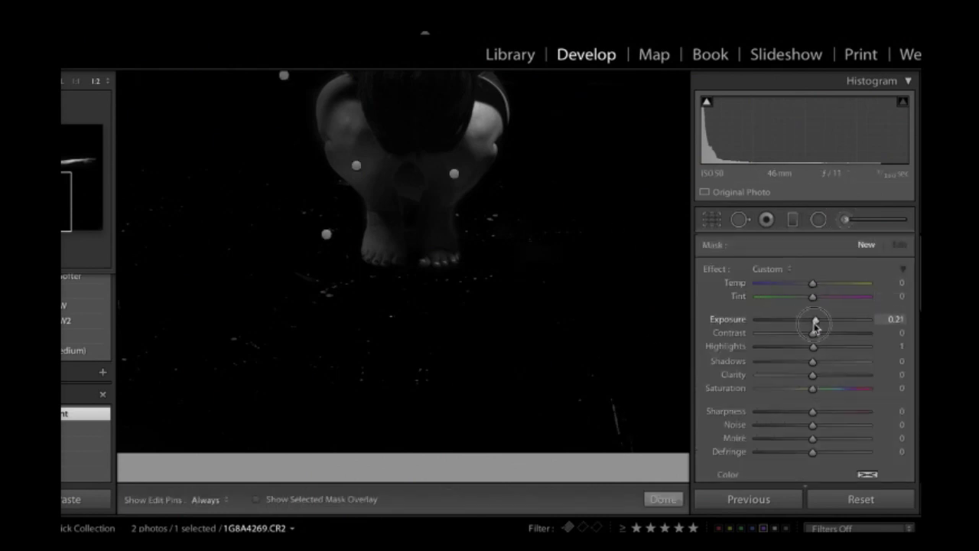
pyautogui.moveTo(815, 325); pyautogui.dragTo(661, 332)
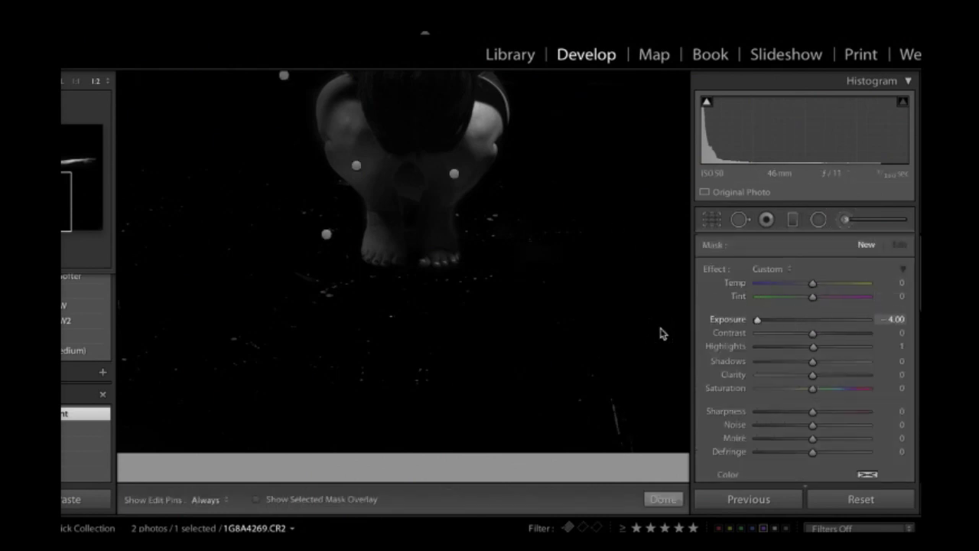
pyautogui.click(757, 361)
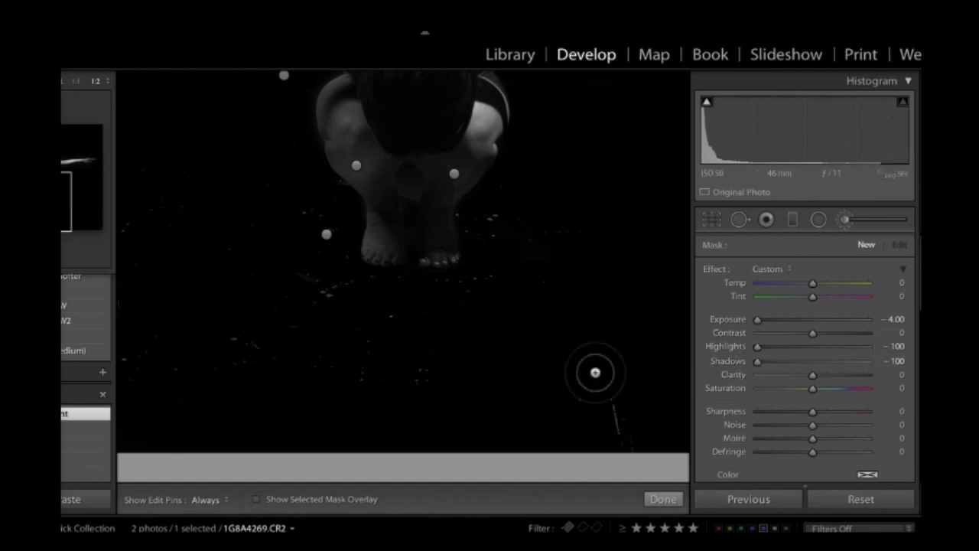
pyautogui.press('h')
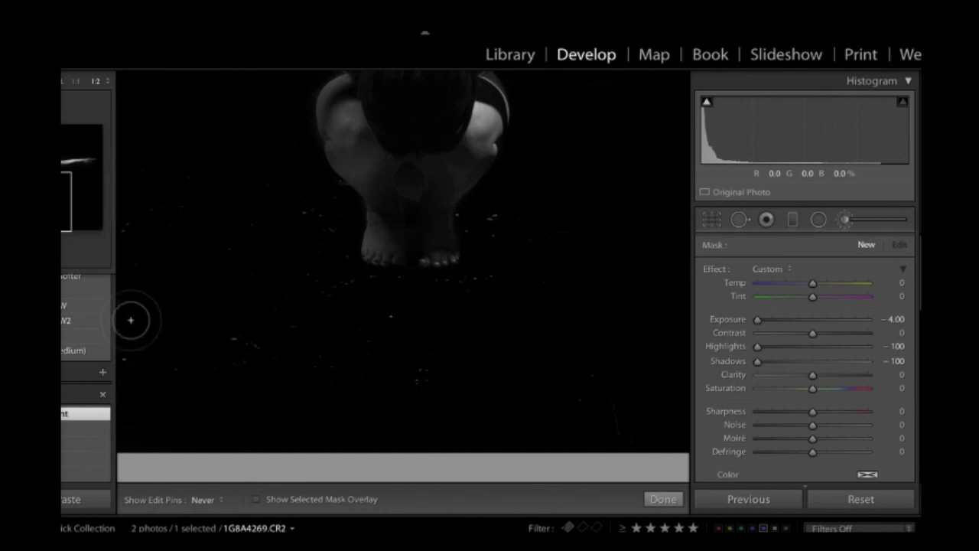
# - Paint the darkening stroke across the floor around the feet, then switch to Spot Removal
pyautogui.click(604, 382)
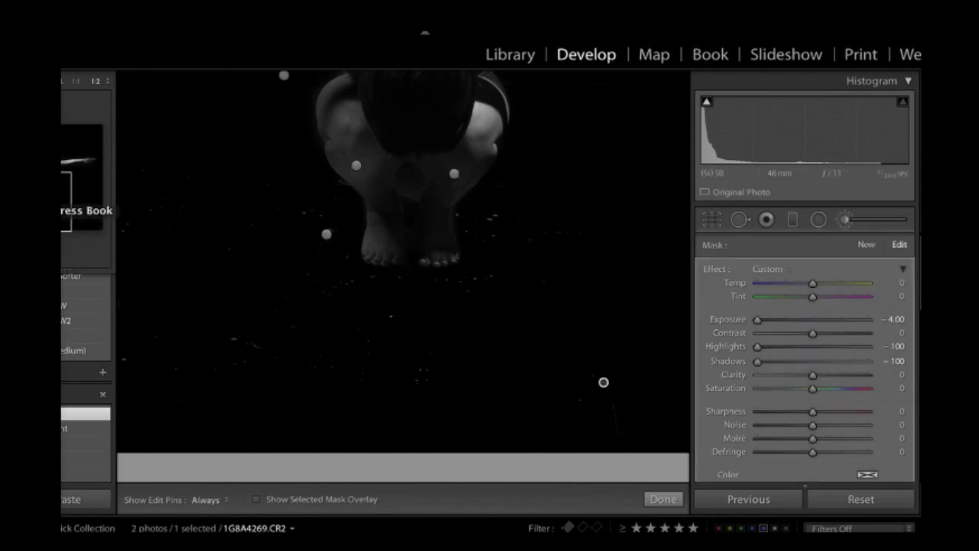
pyautogui.moveTo(604, 383); pyautogui.dragTo(488, 403)
pyautogui.hscroll(-10, 488, 402)
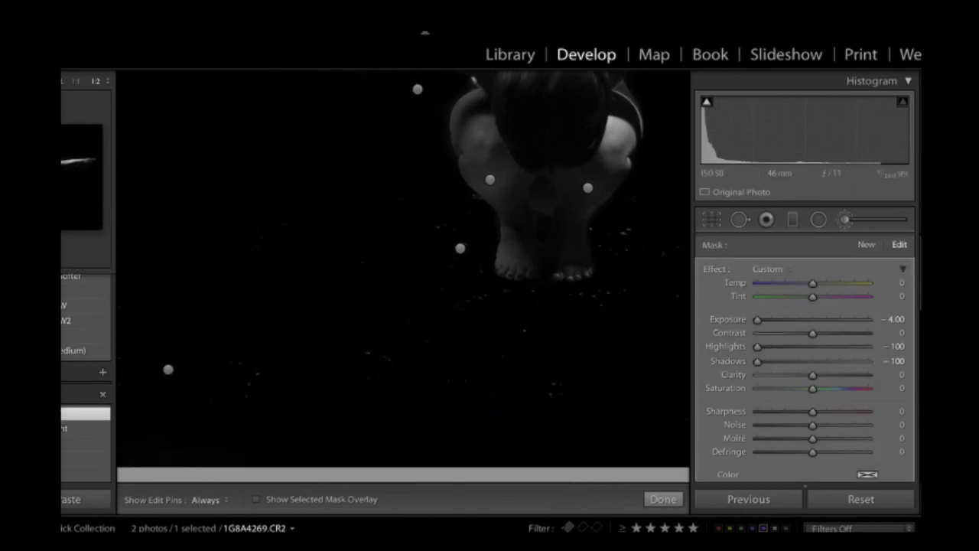
pyautogui.press('h')
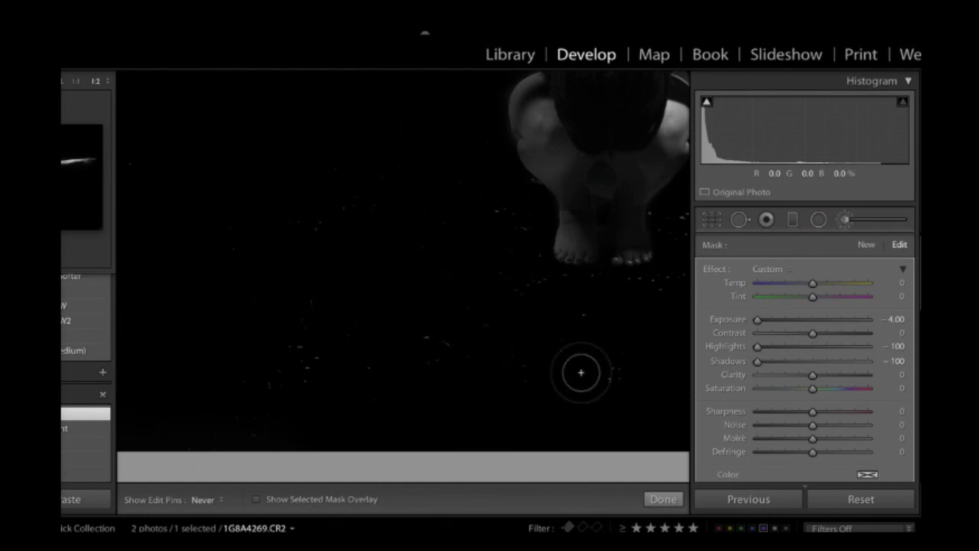
pyautogui.press('h')
pyautogui.hscroll(10, 505, 401)
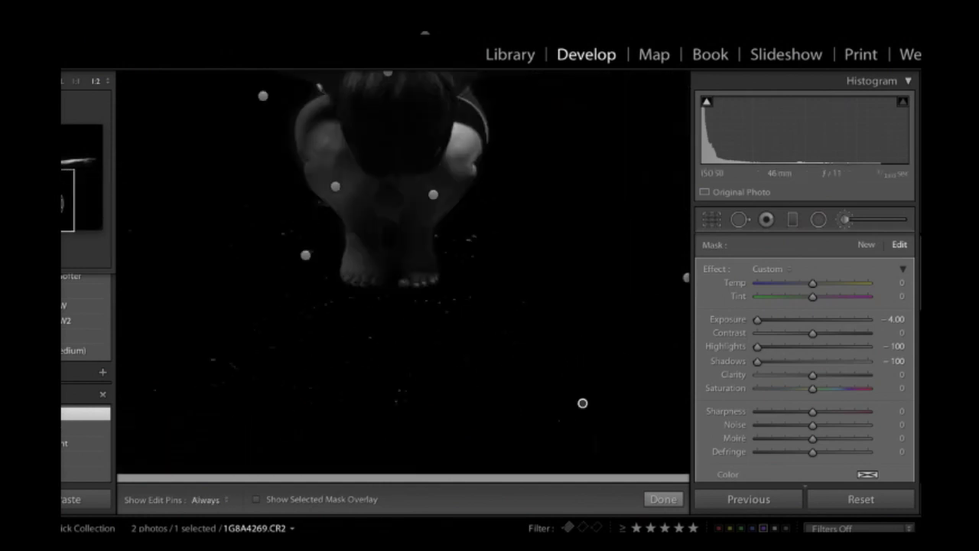
pyautogui.click(736, 219)
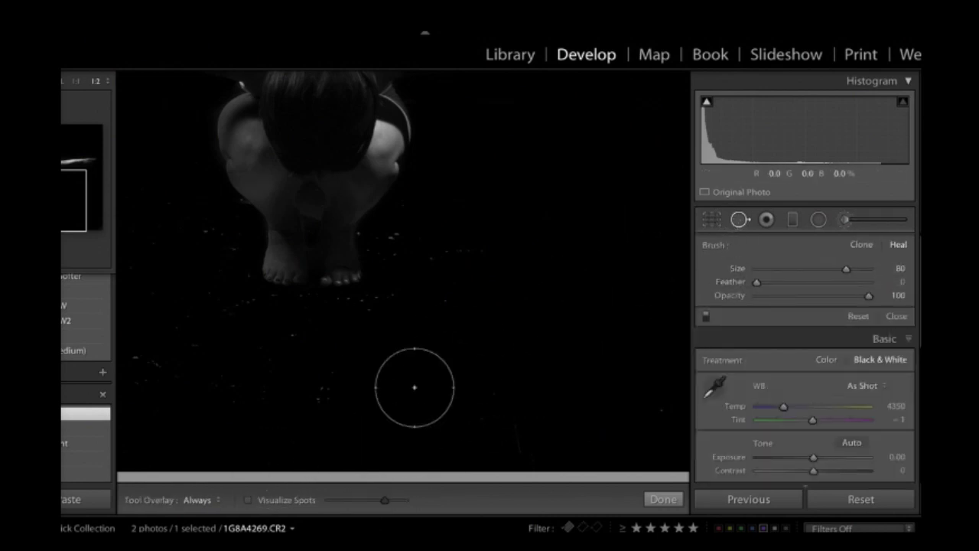
# - Heal two bright specks on the floor beside the figure, moving one source to cleaner floor
pyautogui.scroll(-1, 498, 422)
pyautogui.scroll(-2, 498, 389)
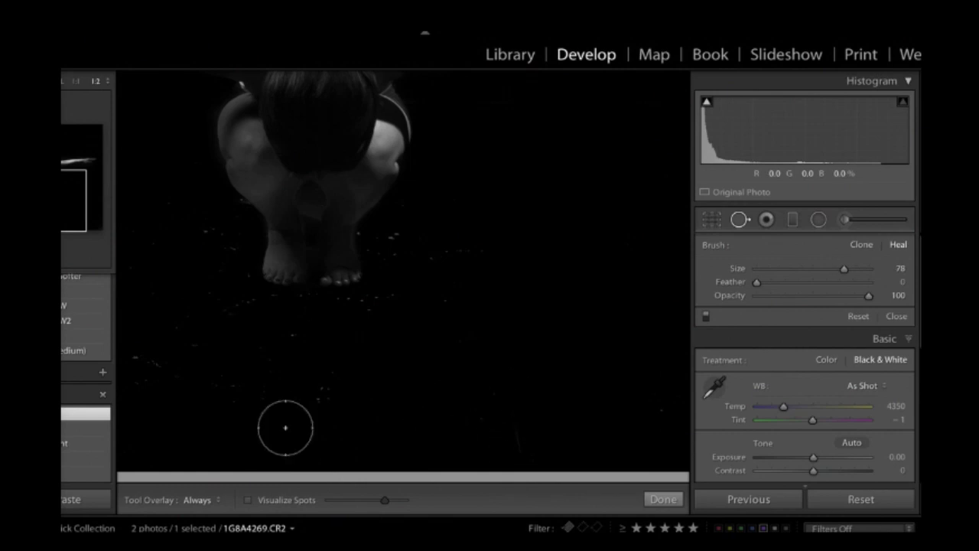
pyautogui.click(326, 394)
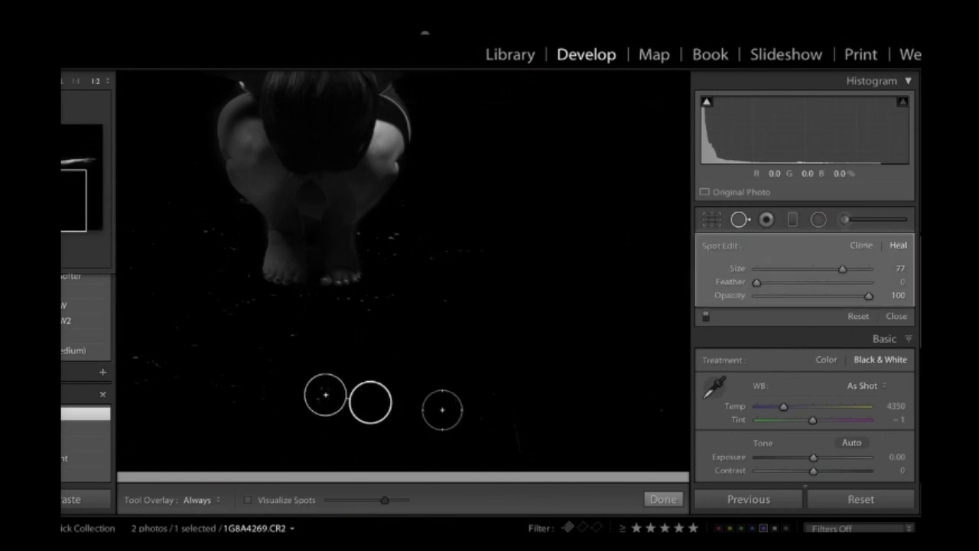
pyautogui.moveTo(371, 406); pyautogui.dragTo(373, 391)
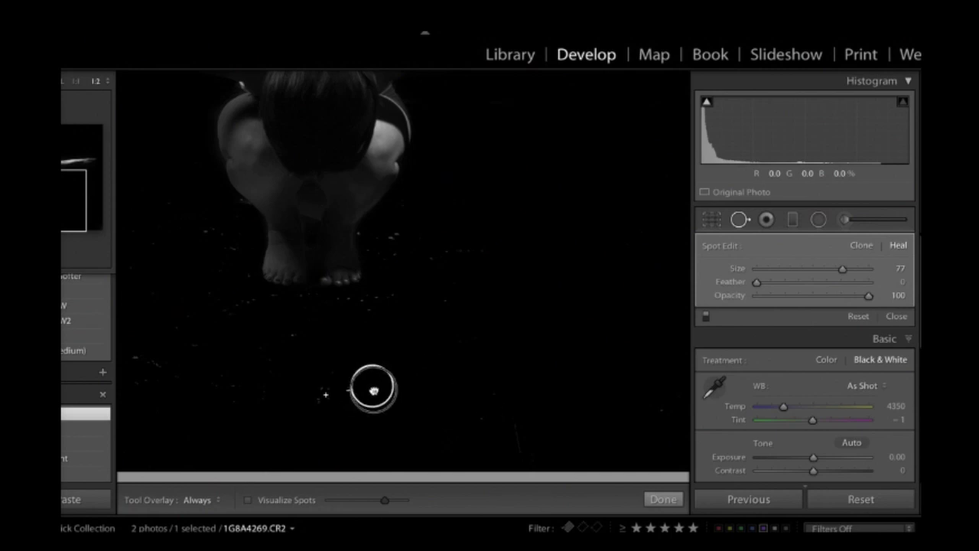
pyautogui.click(397, 240)
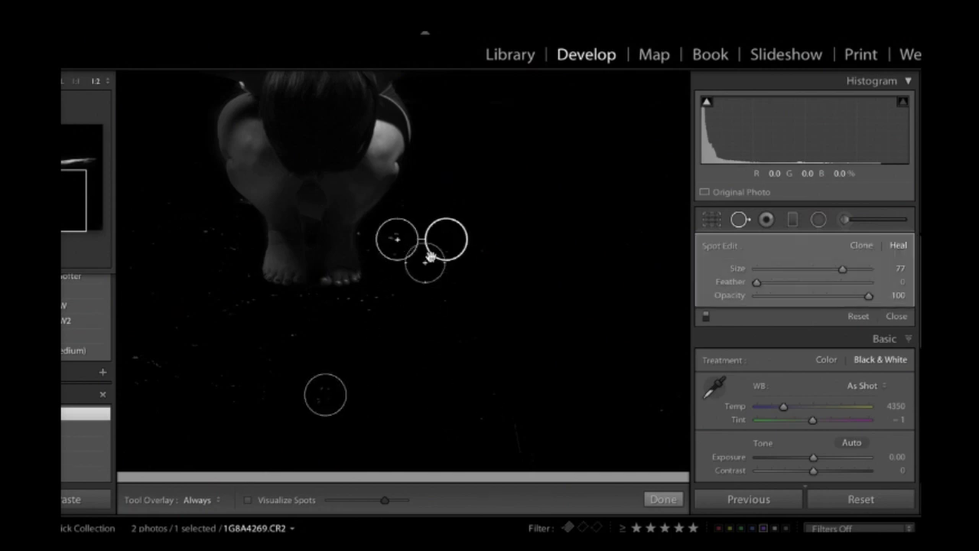
# - Close Spot Removal and fit the whole photo back into the view
pyautogui.click(657, 499)
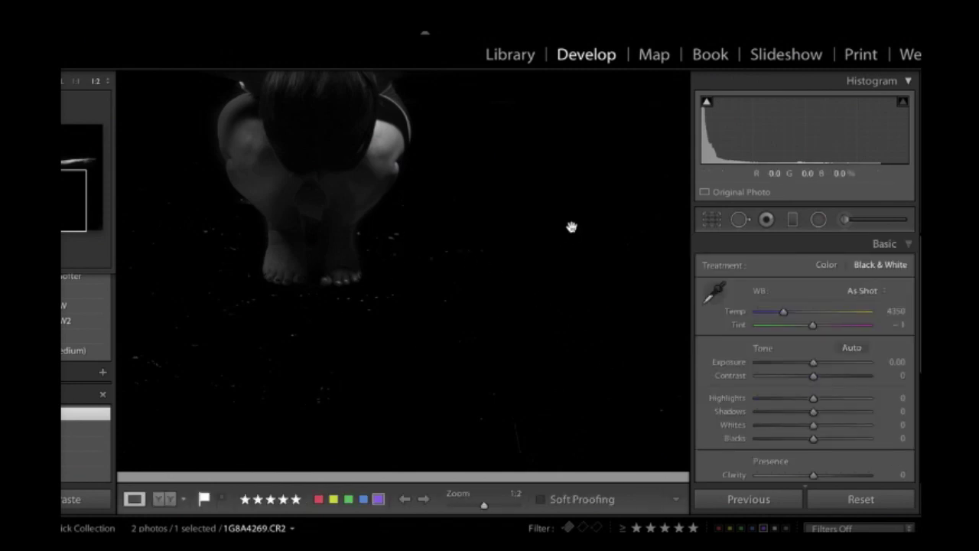
pyautogui.click(280, 245)
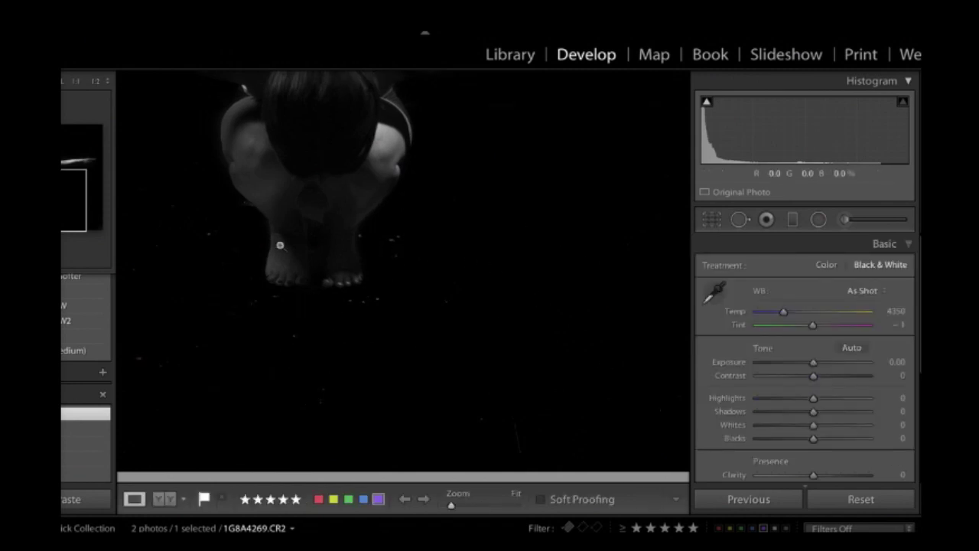
pyautogui.click(507, 175)
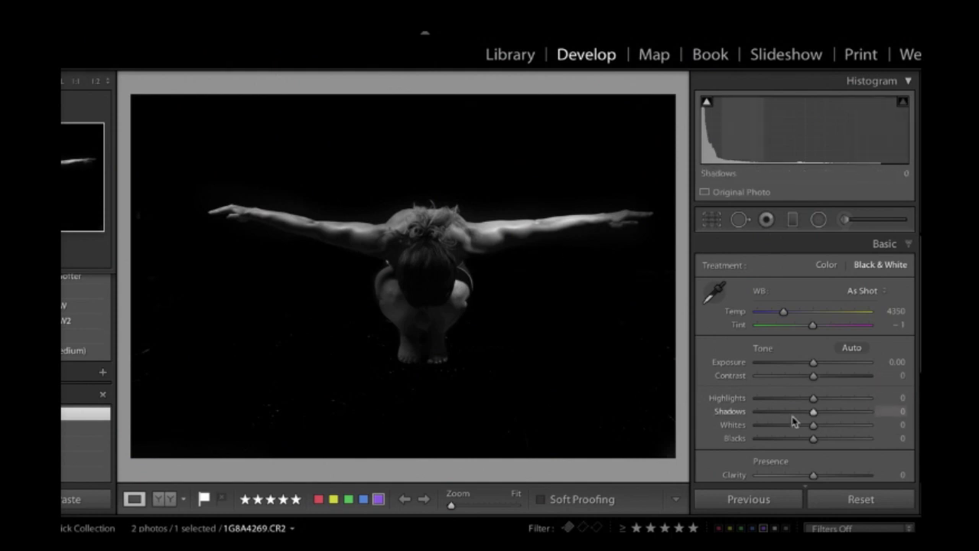
# - Raise Whites to +22 and Clarity to +36 in the Basic panel, then advance to the next photo
pyautogui.click(845, 220)
pyautogui.click(846, 219)
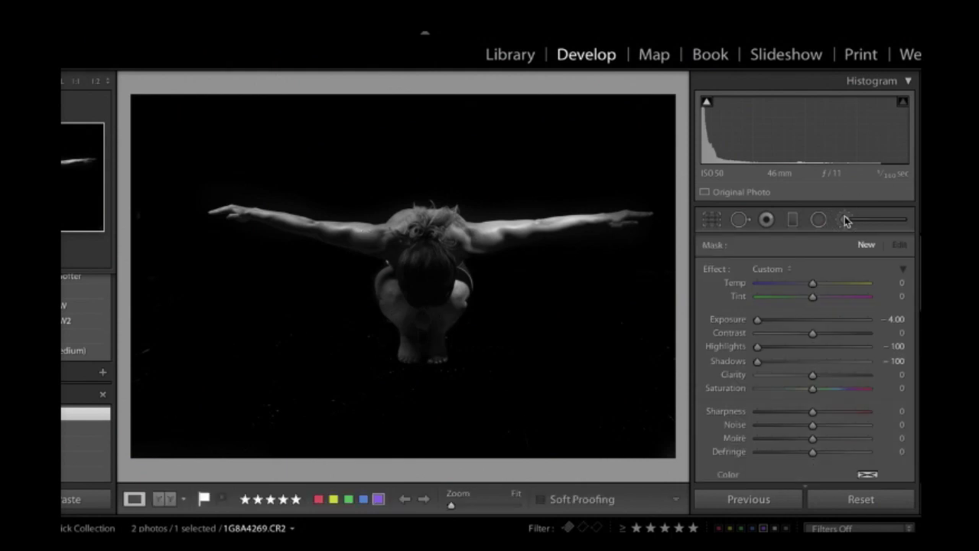
pyautogui.moveTo(813, 424)
pyautogui.mouseDown()
pyautogui.moveTo(868, 427)
pyautogui.moveTo(813, 435)
pyautogui.moveTo(825, 437)
pyautogui.mouseUp()
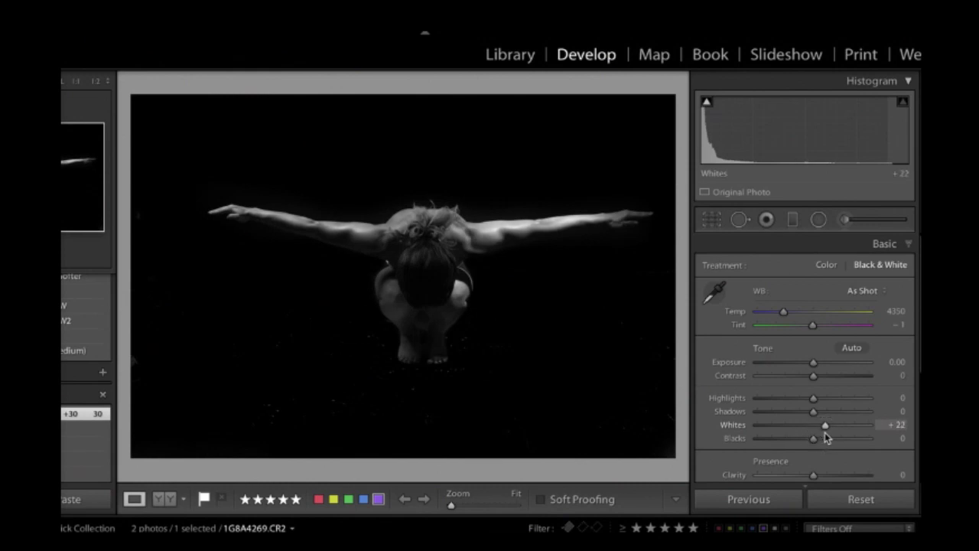
pyautogui.scroll(-2, 816, 446)
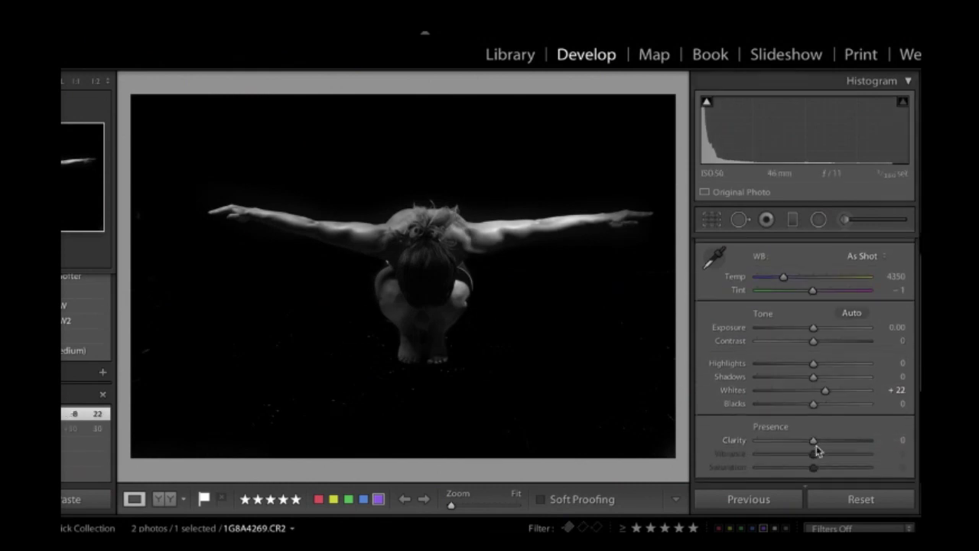
pyautogui.moveTo(815, 446)
pyautogui.mouseDown()
pyautogui.moveTo(833, 446)
pyautogui.moveTo(823, 435)
pyautogui.mouseUp()
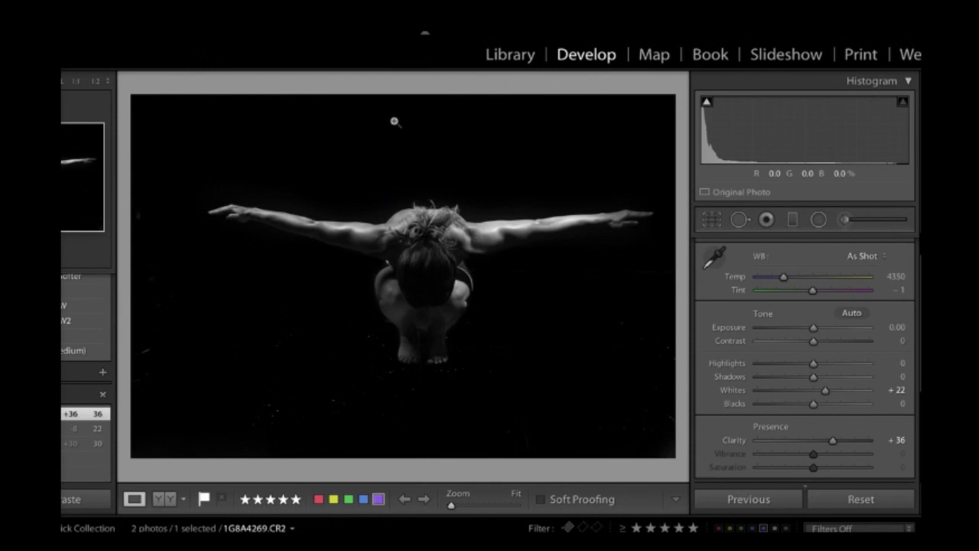
pyautogui.press('Right')
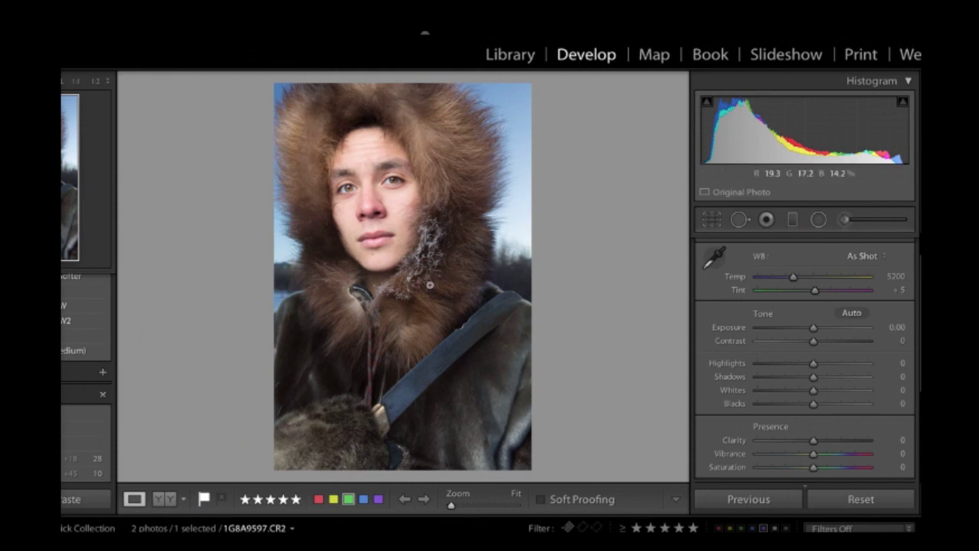
pyautogui.click(437, 260)
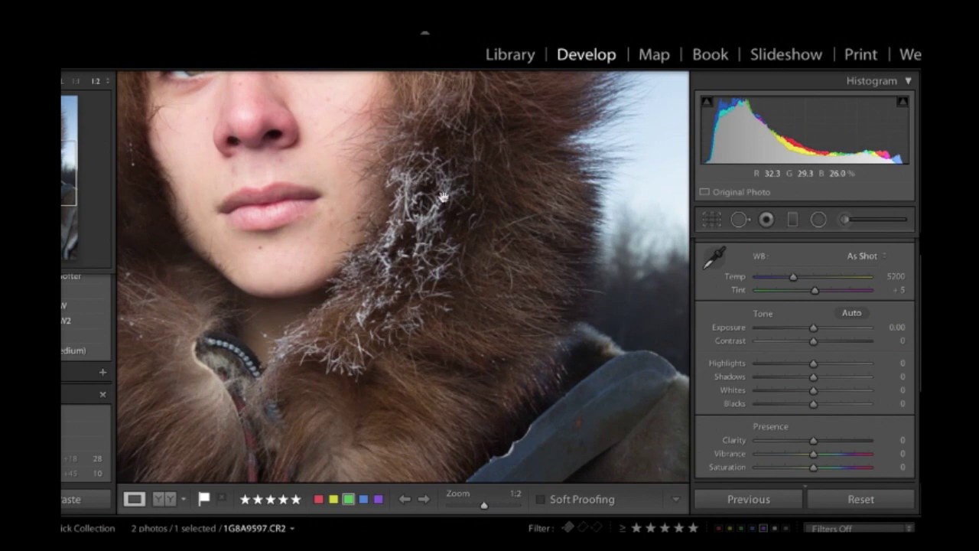
pyautogui.click(466, 373)
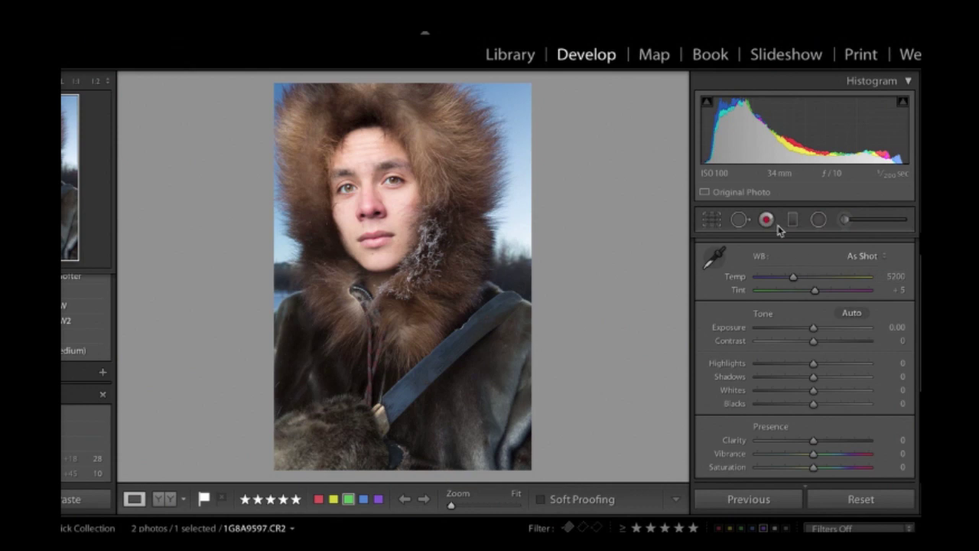
pyautogui.click(846, 221)
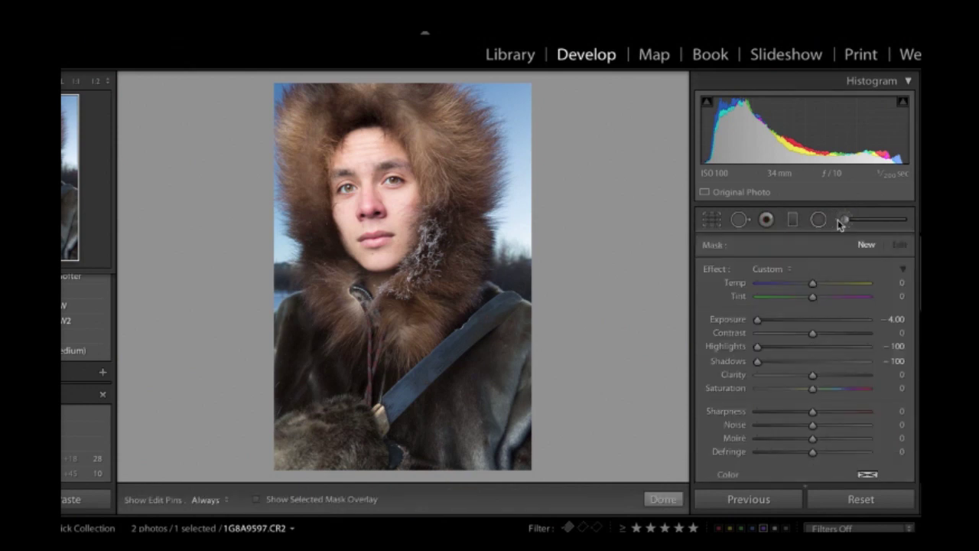
# - Paint a Highlights-effect brush over the portrait's face and set Highlights to -31
pyautogui.click(765, 268)
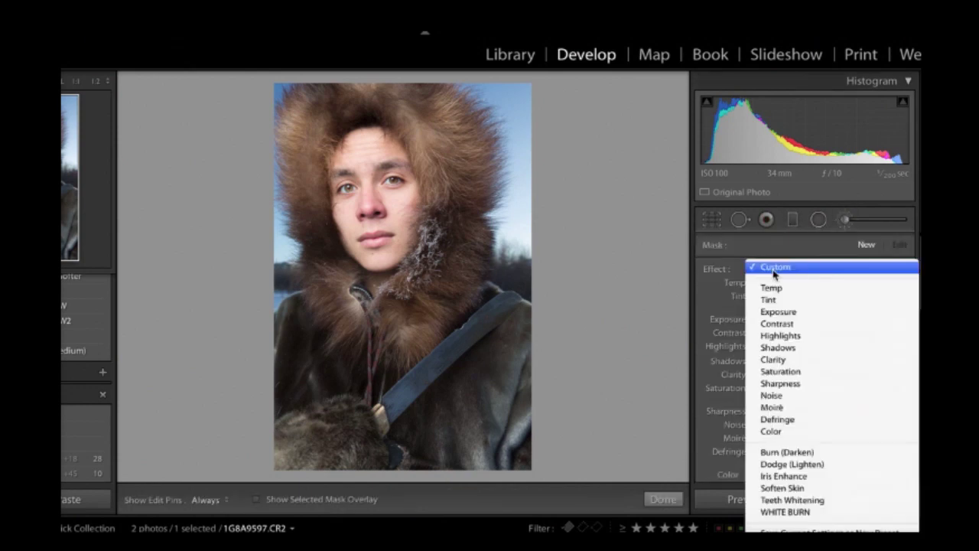
pyautogui.click(773, 337)
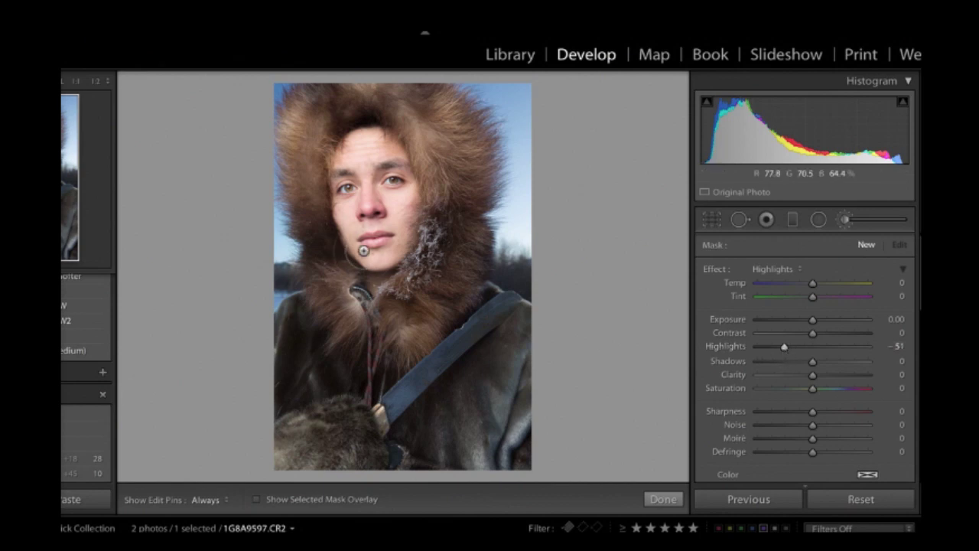
pyautogui.press('h')
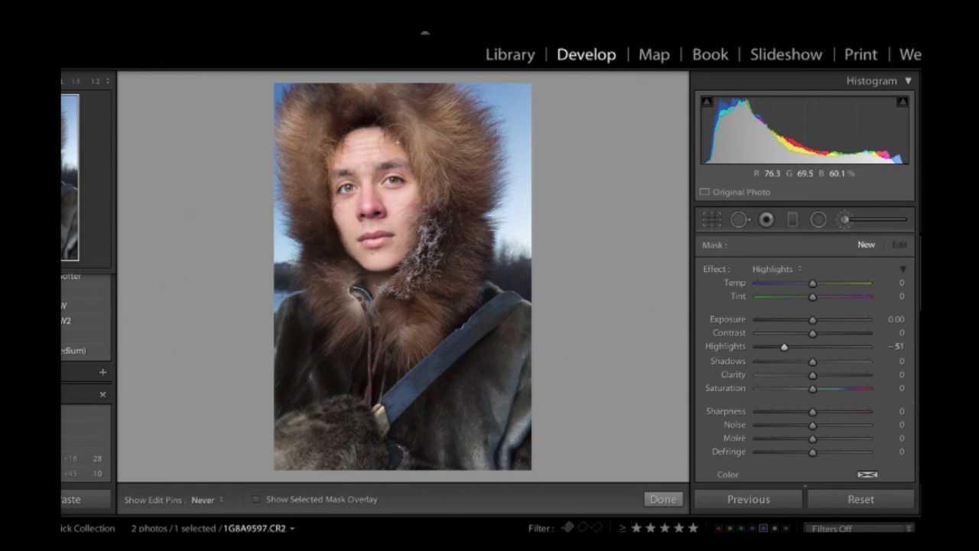
pyautogui.press('h')
pyautogui.press('h')
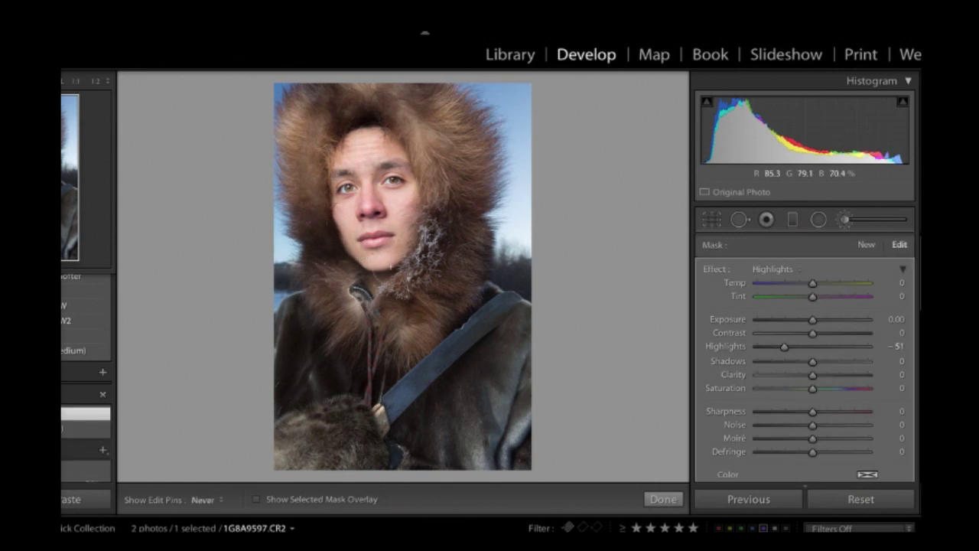
pyautogui.press('h')
pyautogui.moveTo(784, 346)
pyautogui.mouseDown()
pyautogui.moveTo(874, 352)
pyautogui.moveTo(720, 349)
pyautogui.moveTo(817, 352)
pyautogui.moveTo(797, 356)
pyautogui.mouseUp()
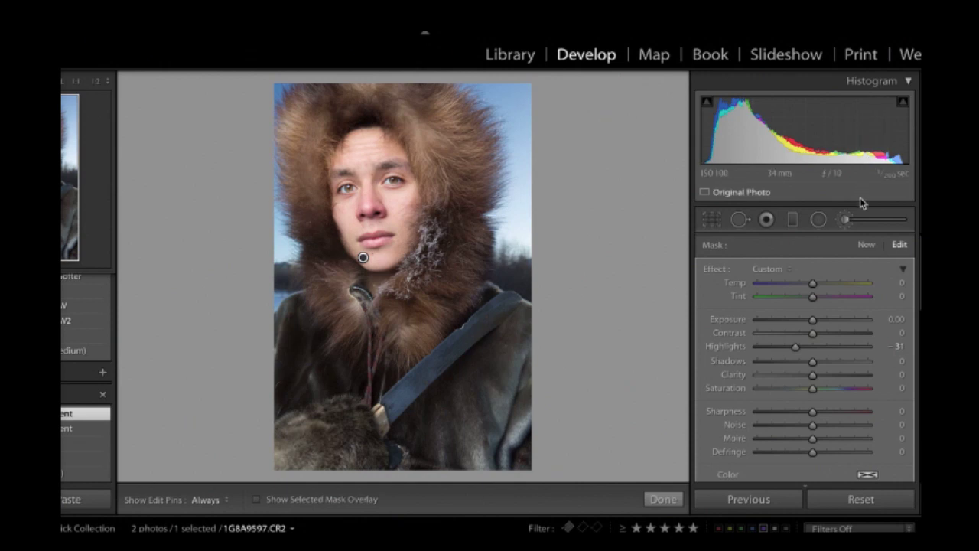
# - Paint a new brush mask on the frost beside the chin with Contrast 85 and Highlights 80
pyautogui.click(844, 219)
pyautogui.click(845, 219)
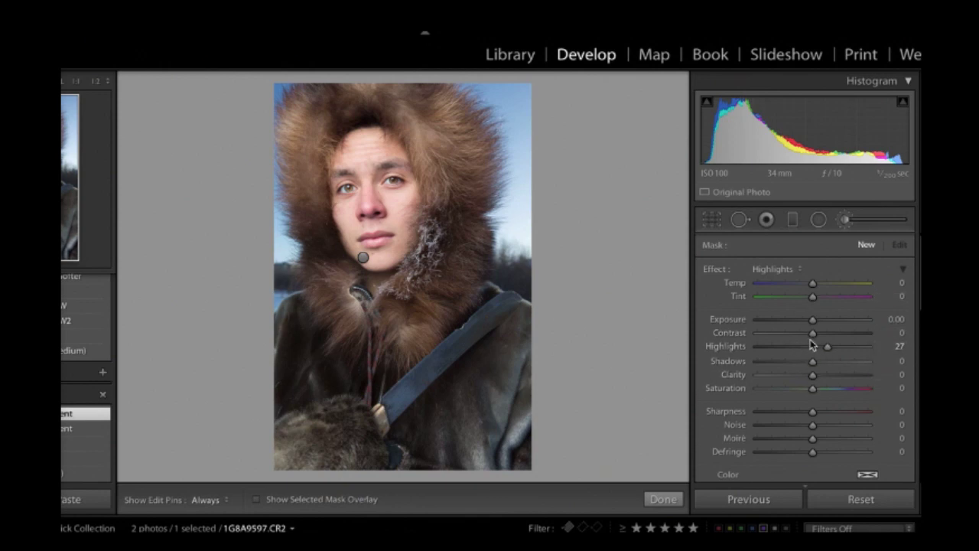
pyautogui.moveTo(813, 332)
pyautogui.mouseDown()
pyautogui.moveTo(826, 344)
pyautogui.moveTo(819, 352)
pyautogui.moveTo(827, 346)
pyautogui.mouseUp()
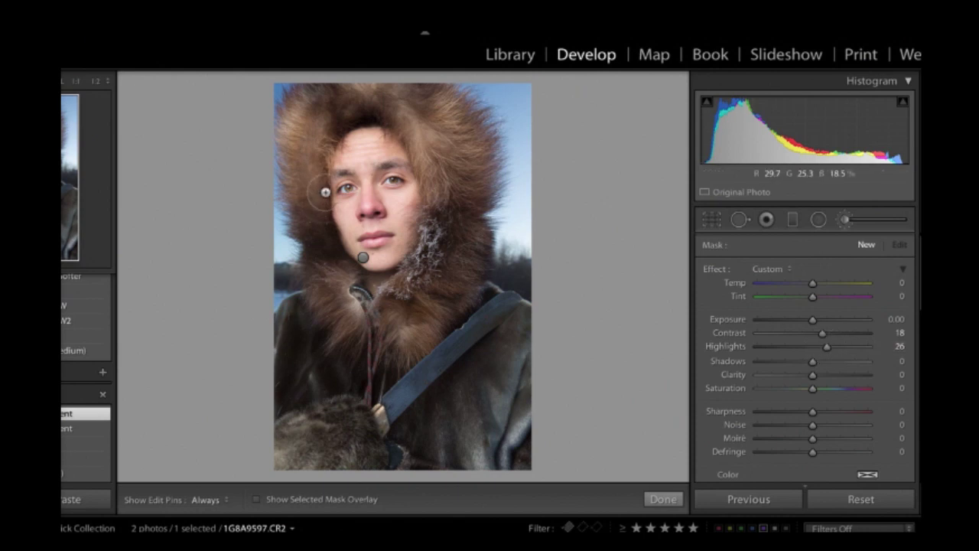
pyautogui.press('h')
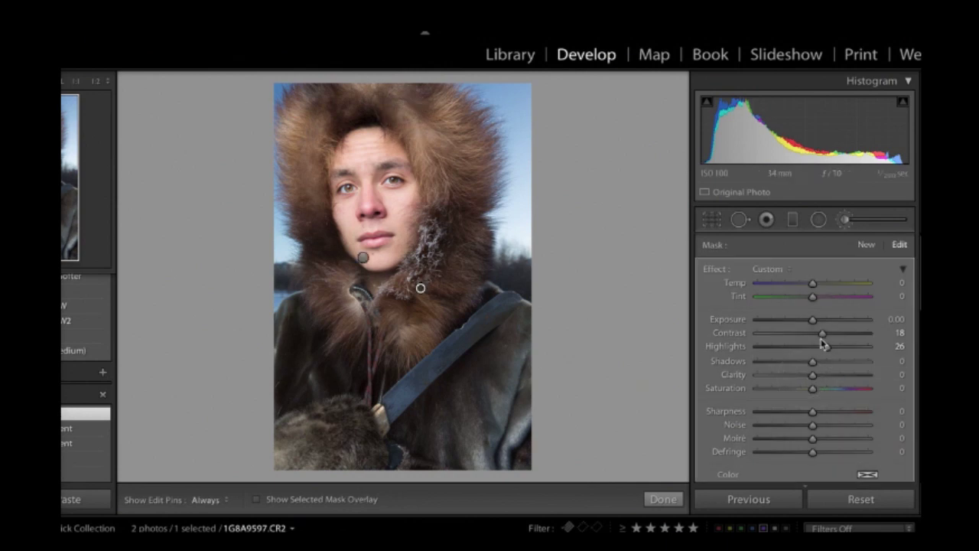
pyautogui.click(865, 333)
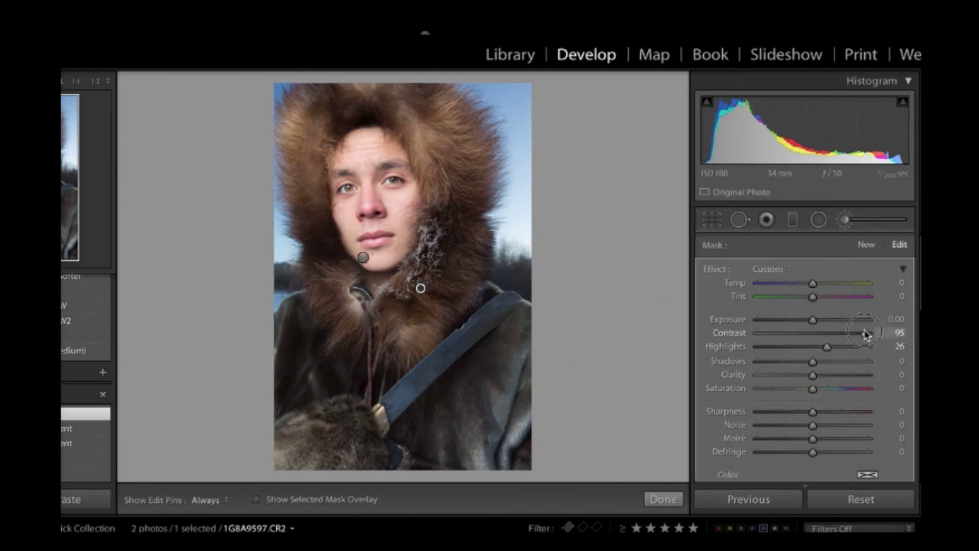
pyautogui.moveTo(864, 335)
pyautogui.mouseDown()
pyautogui.moveTo(875, 335)
pyautogui.moveTo(736, 331)
pyautogui.moveTo(868, 328)
pyautogui.moveTo(860, 334)
pyautogui.mouseUp()
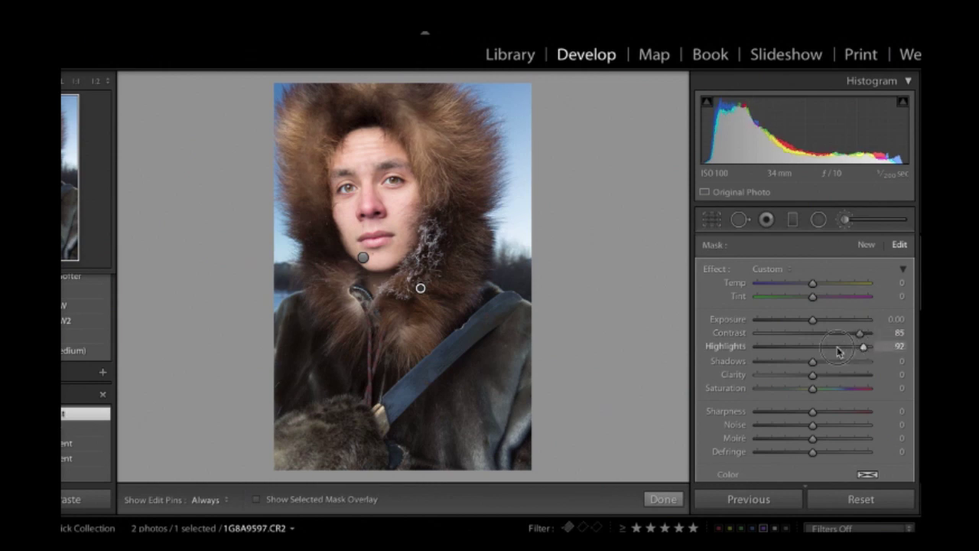
pyautogui.moveTo(838, 347)
pyautogui.mouseDown()
pyautogui.moveTo(727, 348)
pyautogui.moveTo(864, 345)
pyautogui.moveTo(857, 350)
pyautogui.mouseUp()
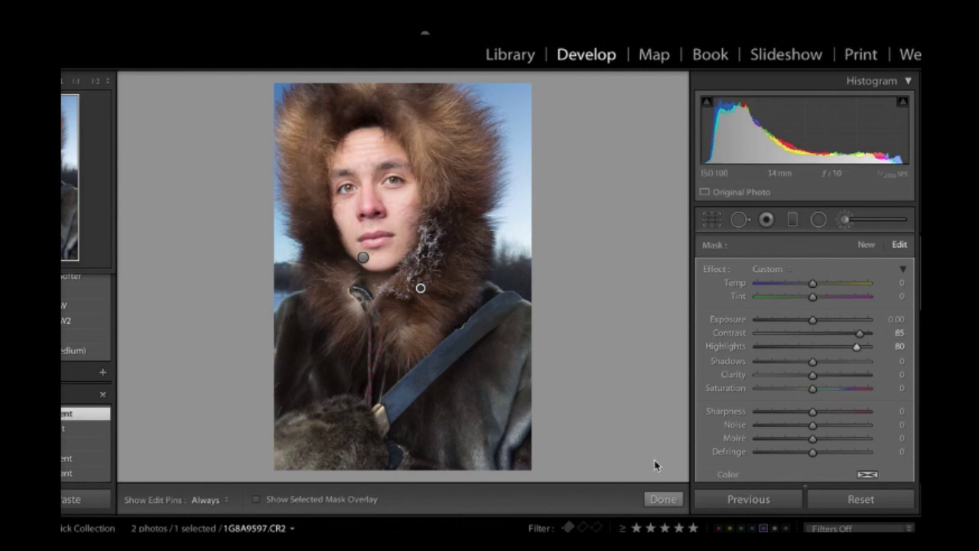
pyautogui.click(656, 499)
# - Toggle the Before/After view with backslash to compare the portrait's edits
pyautogui.press('\\')
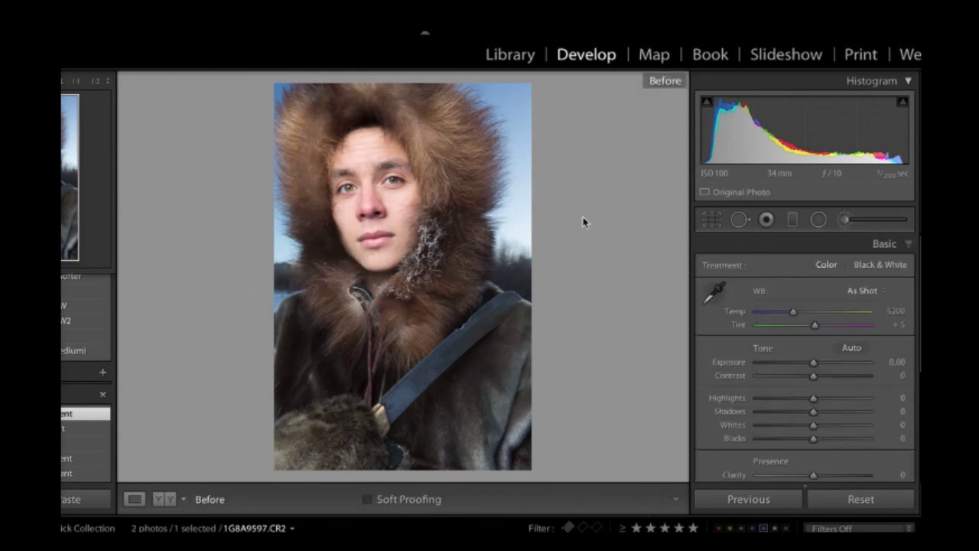
pyautogui.press('\\')
pyautogui.press('\\')
pyautogui.press('\\')
pyautogui.press('\\')
pyautogui.press('\\')
pyautogui.press('\\')
pyautogui.press('\\')
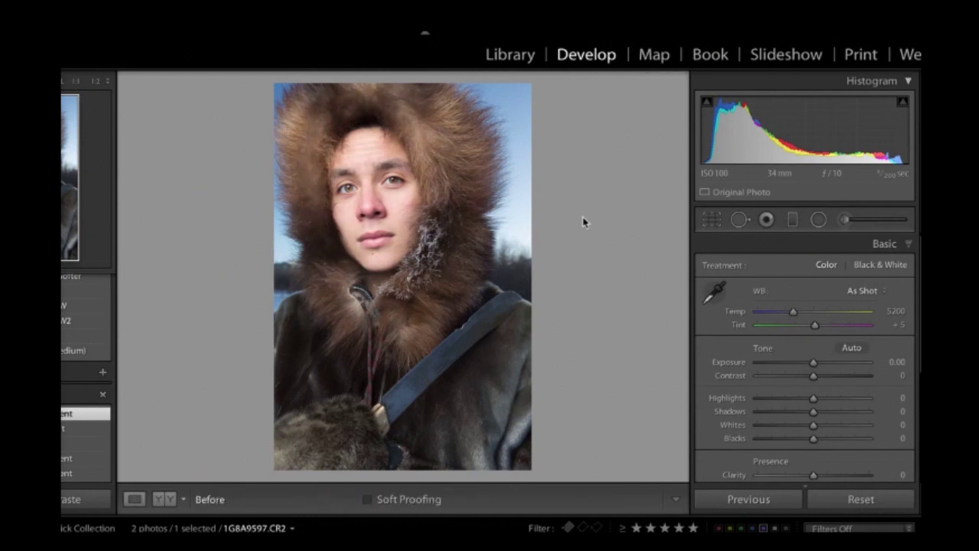